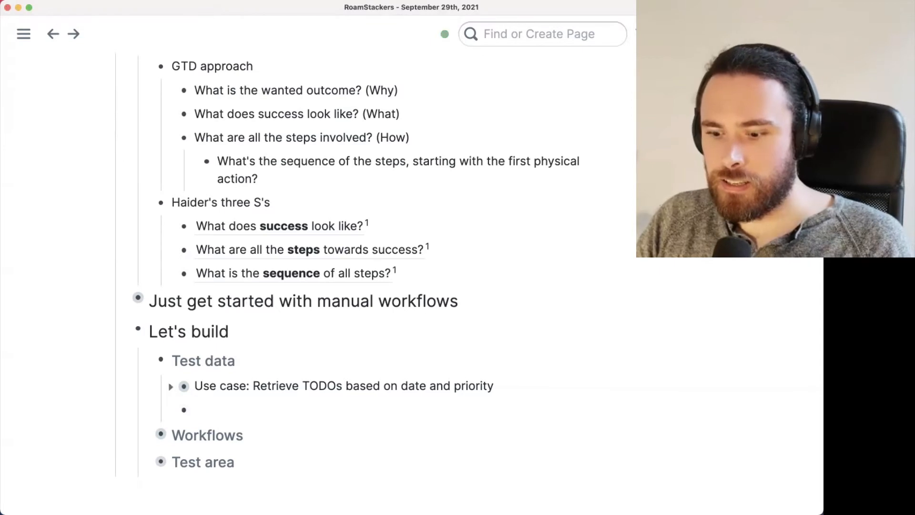
Write "Use case: Find social media posts scheduled in the future" in the empty block under Test data.
{"action": "type", "text": "Use case:"}
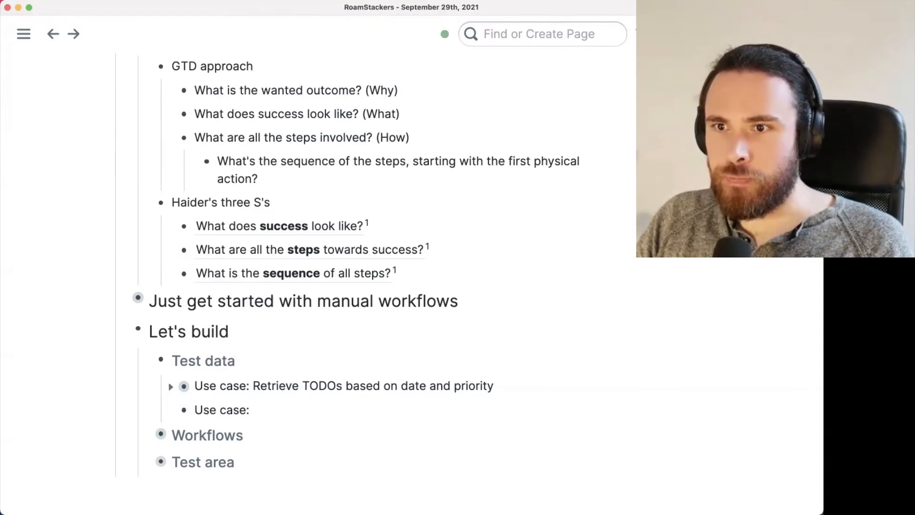
{"action": "type", "text": " Find "}
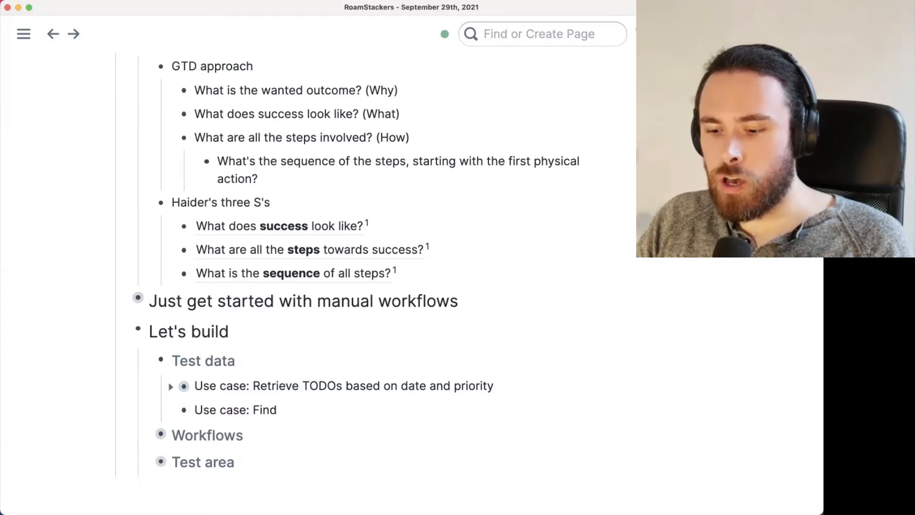
{"action": "type", "text": "social me"}
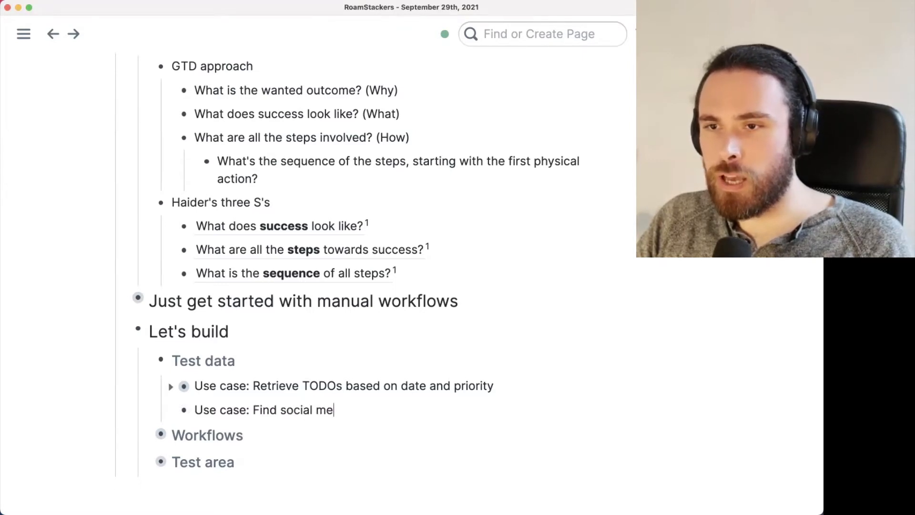
{"action": "type", "text": "dia posts "}
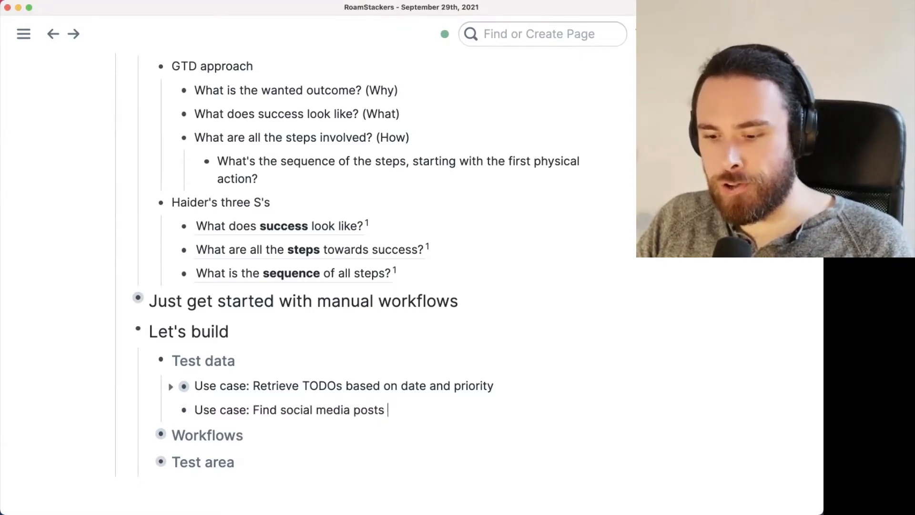
{"action": "type", "text": "scheduled "}
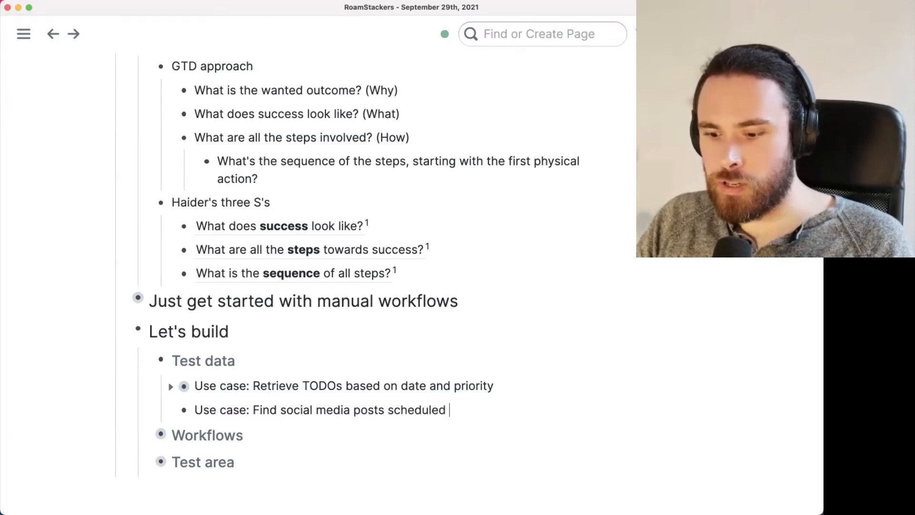
{"action": "type", "text": "in the future"}
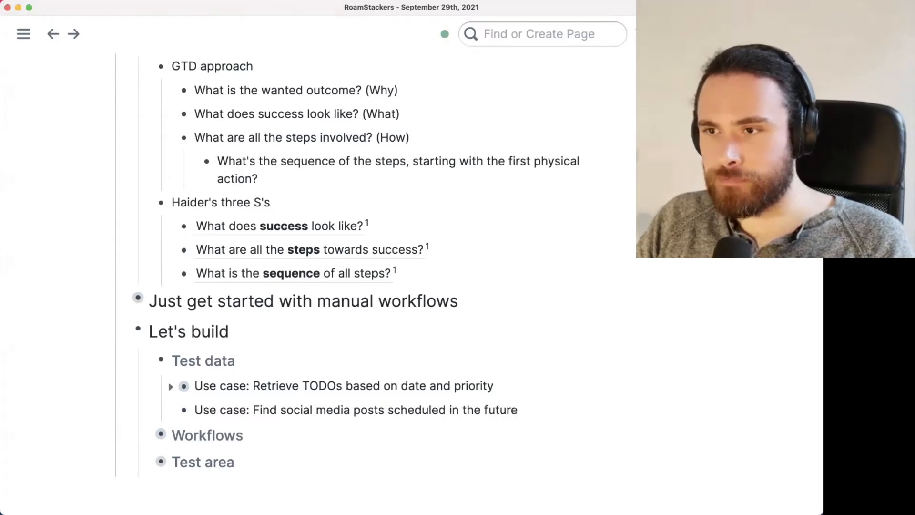
Add a nested block under the social media use case reading "Outcome: List of blocks with social media post tags".
{"action": "key", "text": "Return"}
{"action": "key", "text": "Tab"}
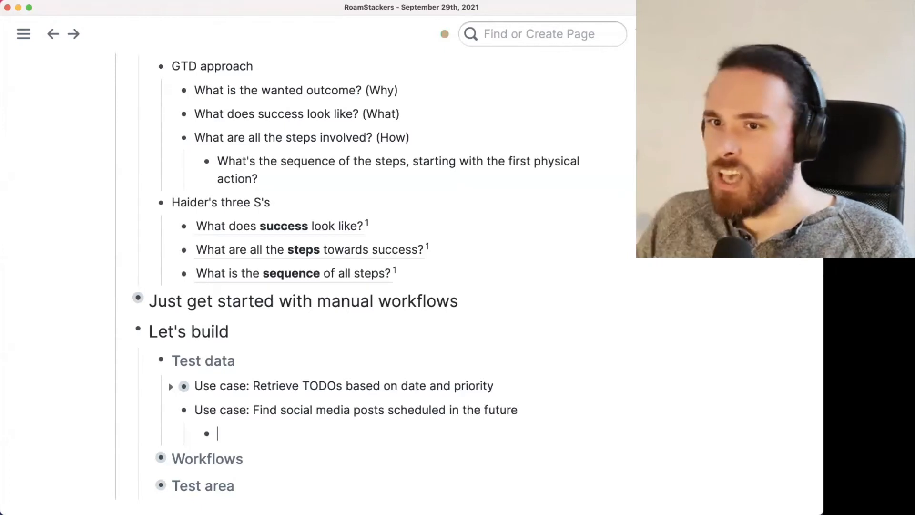
{"action": "scroll", "coordinate": [443, 411], "scroll_direction": "up", "scroll_amount": 1}
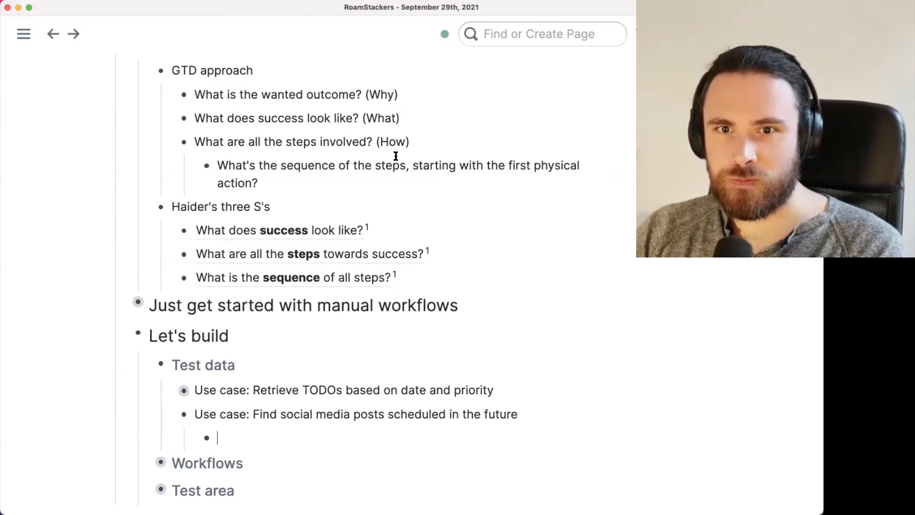
{"action": "type", "text": "Outcome"}
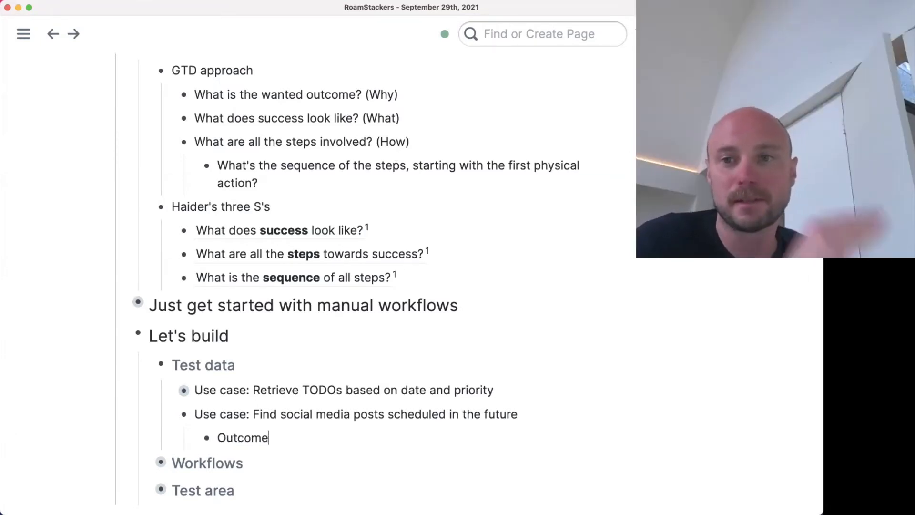
{"action": "type", "text": ": List of "}
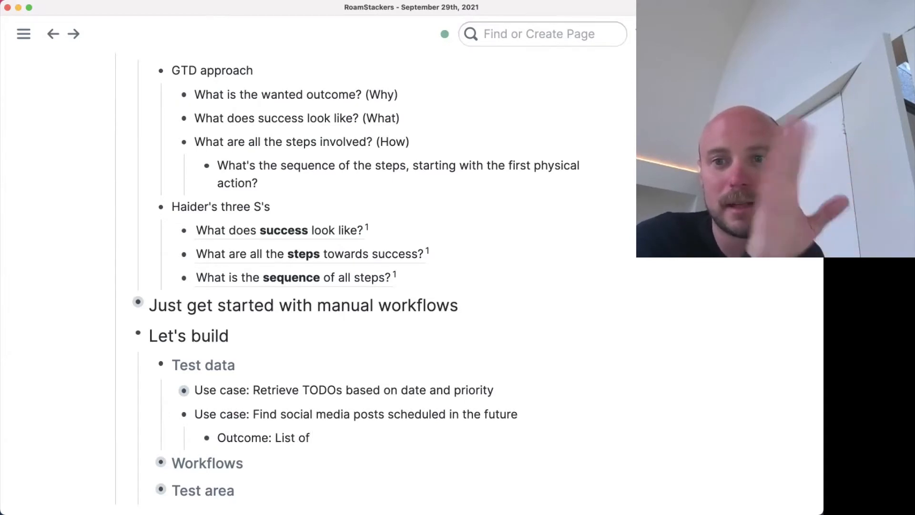
{"action": "type", "text": "blo"}
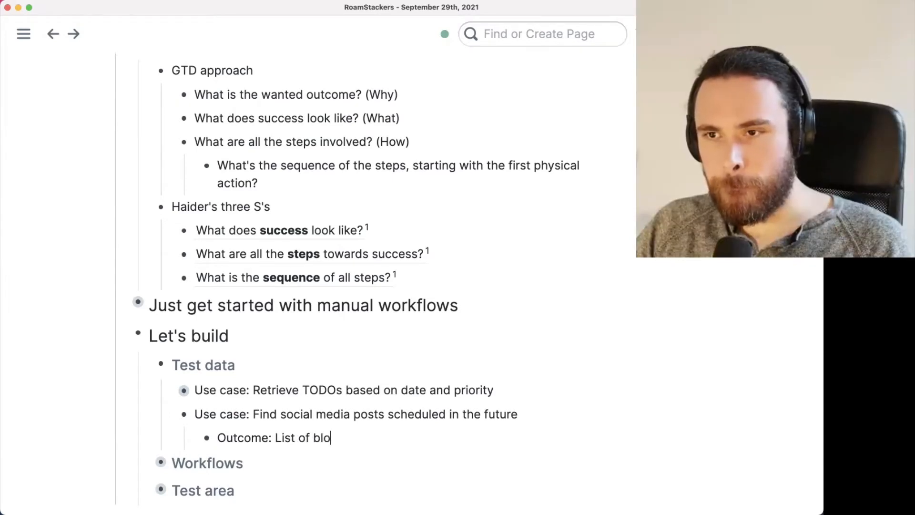
{"action": "type", "text": "cks with"}
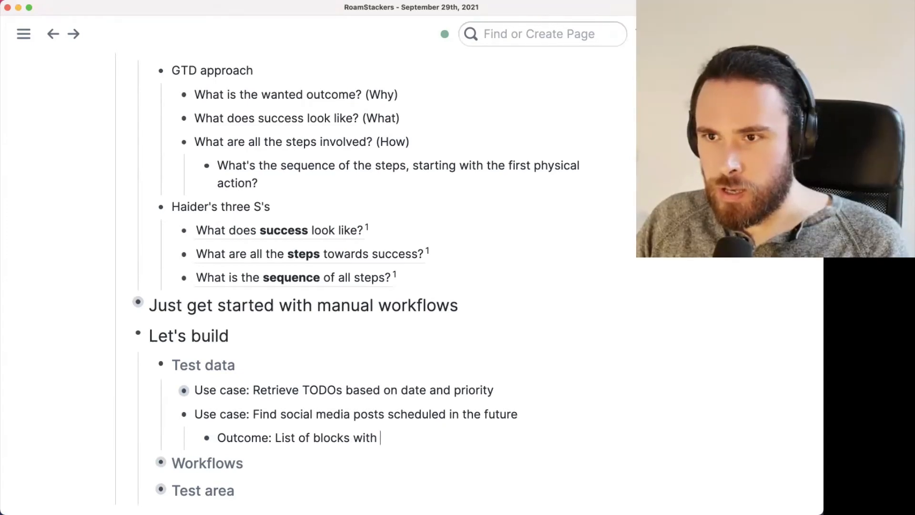
{"action": "type", "text": "s"}
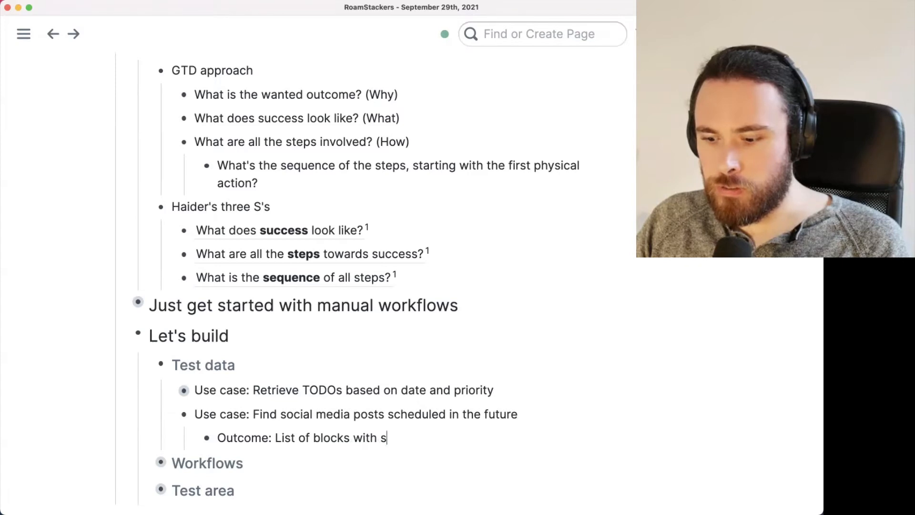
{"action": "type", "text": "ocial media post tafge"}
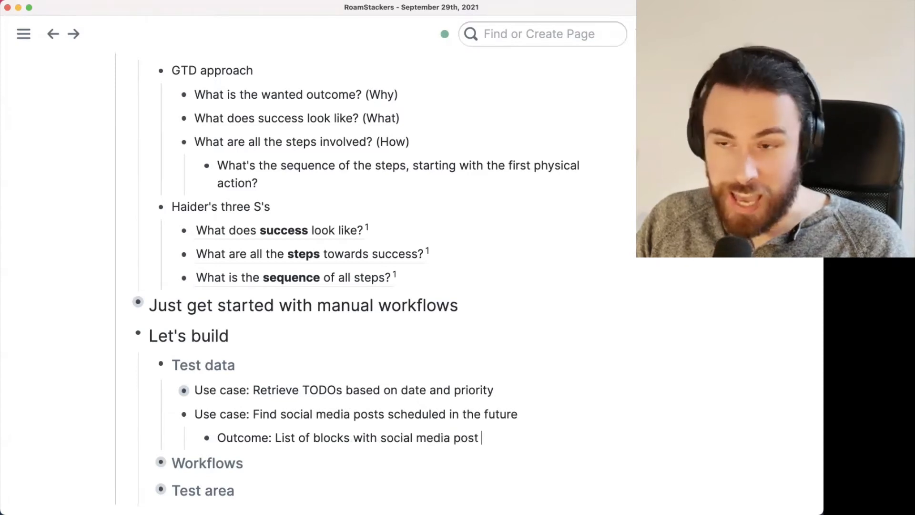
{"action": "key", "text": "BackSpace"}
{"action": "key", "text": "BackSpace"}
{"action": "key", "text": "BackSpace"}
{"action": "type", "text": "gs"}
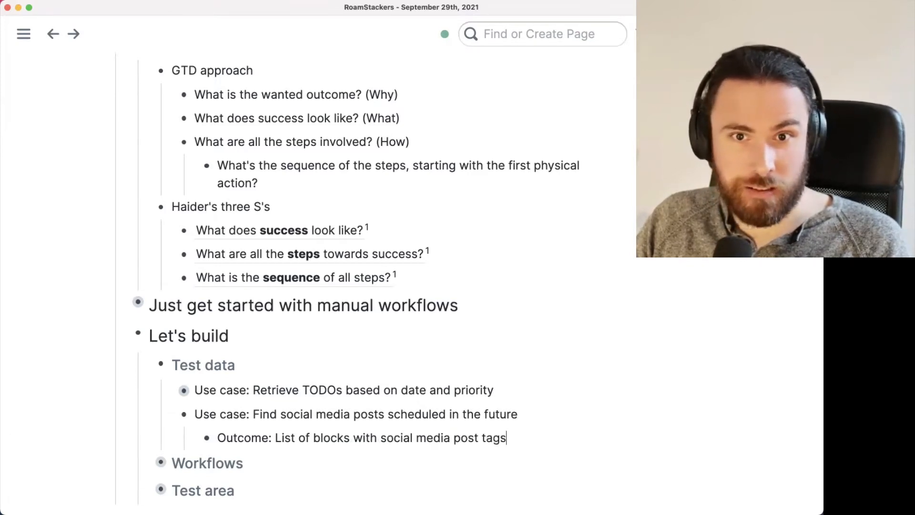
Add a block below the outcome reading "Success: Have all future posts in a dated order, with their child blocks".
{"action": "key", "text": "Return"}
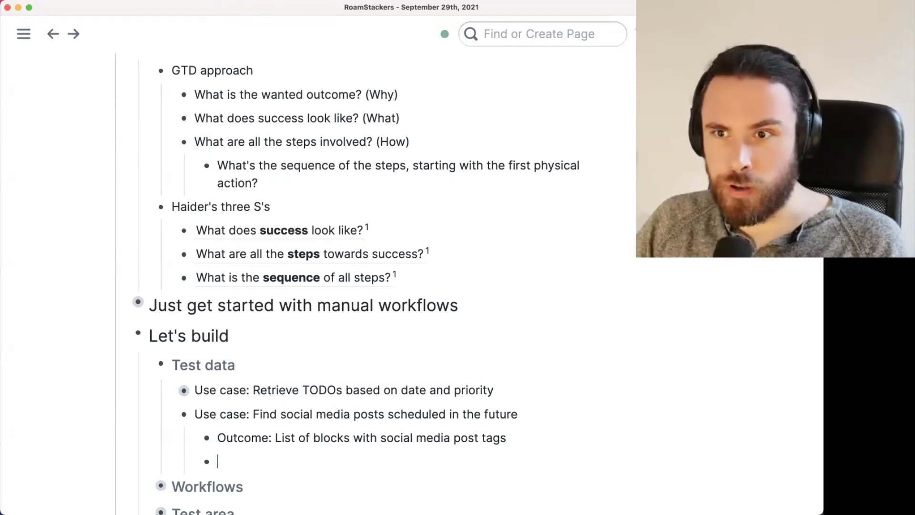
{"action": "key", "text": "Tab"}
{"action": "key", "text": "BackSpace"}
{"action": "key", "text": "Return"}
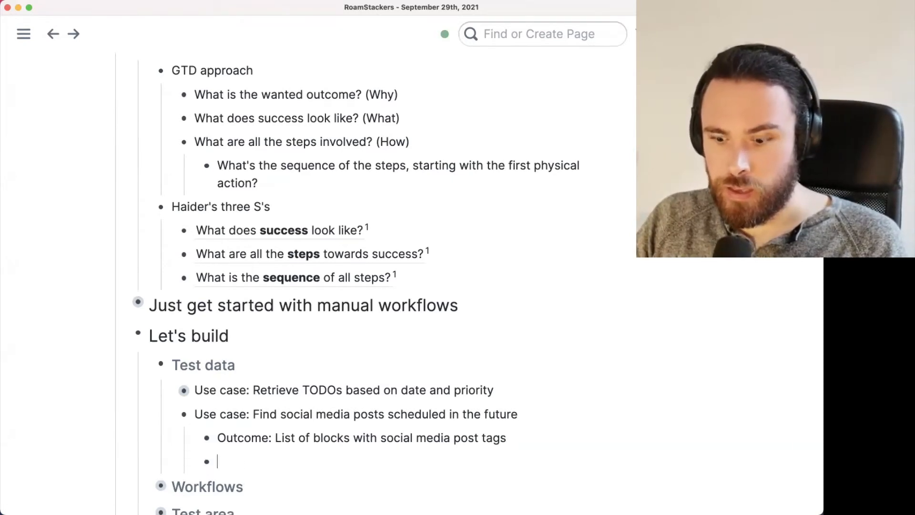
{"action": "type", "text": "Success: Have al"}
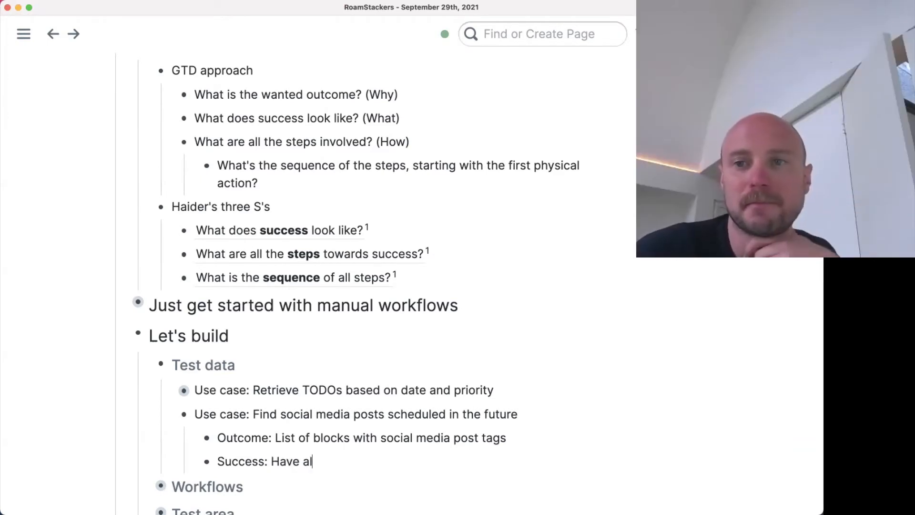
{"action": "type", "text": "l"}
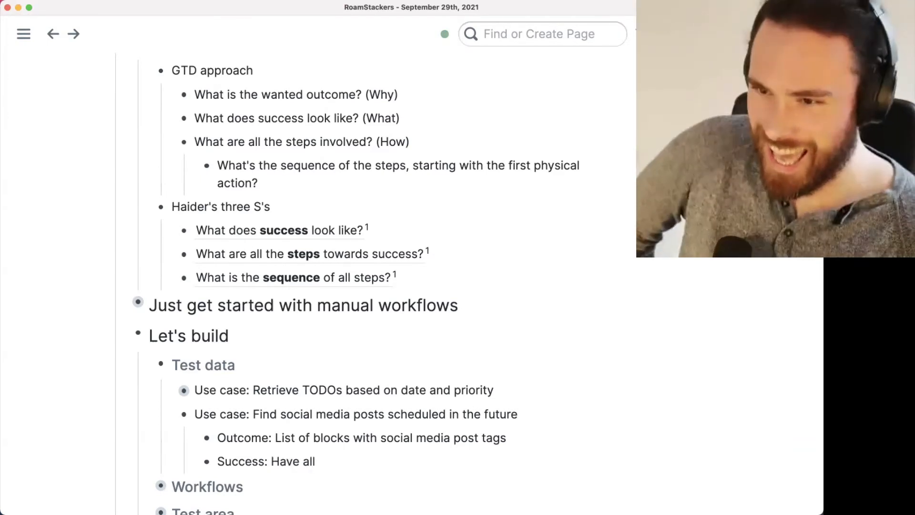
{"action": "key", "text": "alt+shift+Left"}
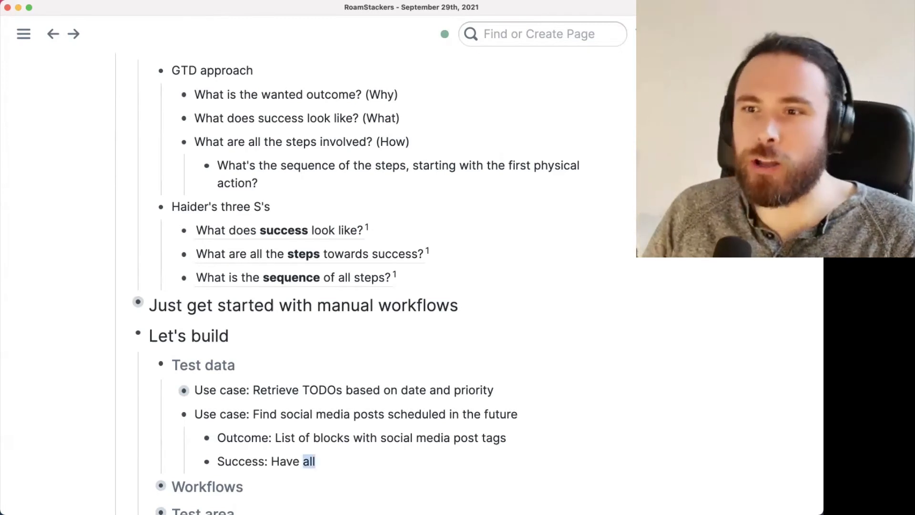
{"action": "key", "text": "alt+shift+Left"}
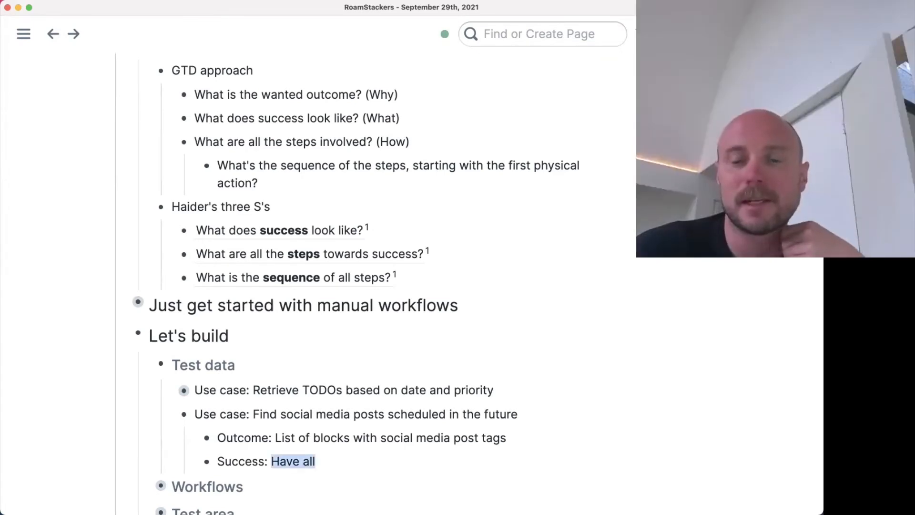
{"action": "type", "text": "Have all fut"}
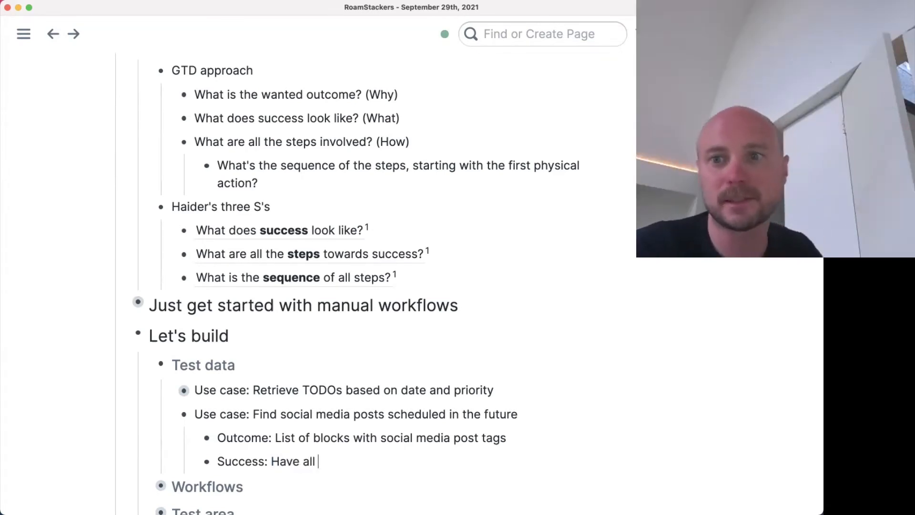
{"action": "type", "text": "ure posts in"}
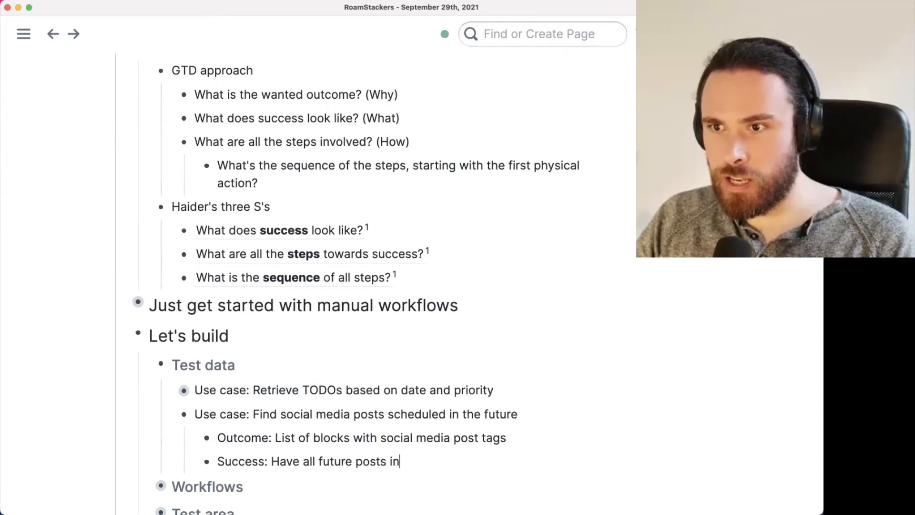
{"action": "type", "text": " a dated orde"}
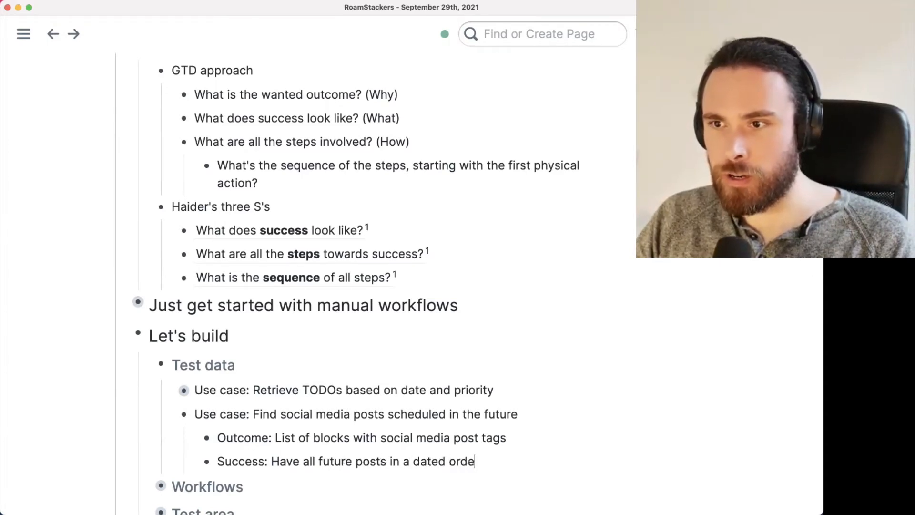
{"action": "type", "text": "r, with their chi"}
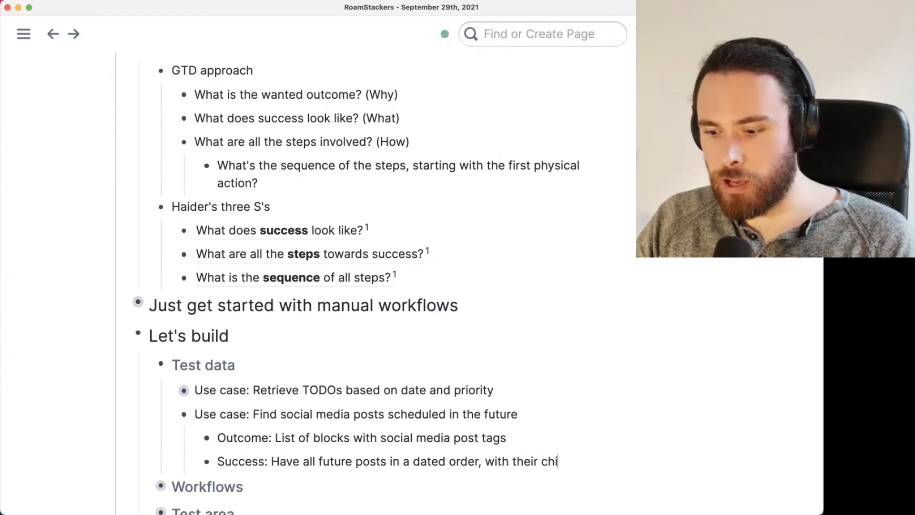
{"action": "type", "text": "ld blocks"}
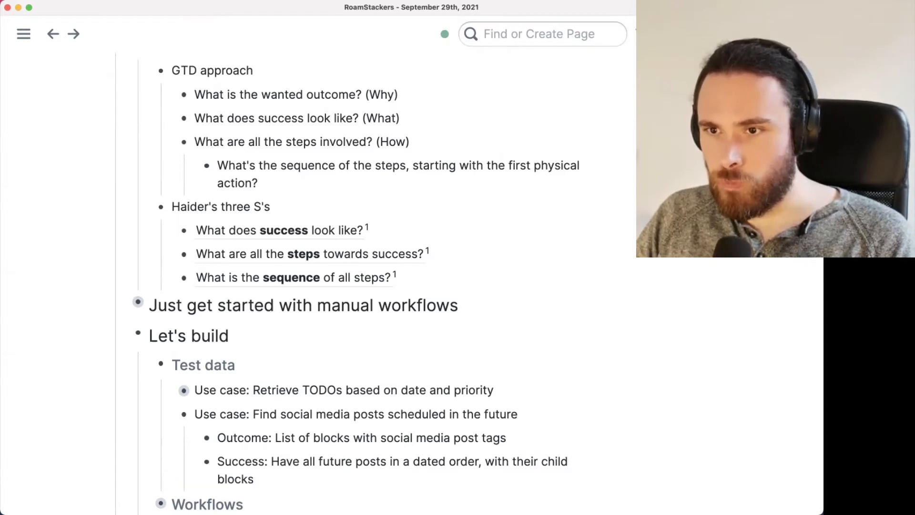
Add a "Steps:" block below the success line, with the nested item "Template creates a page for a social media post".
{"action": "key", "text": "Return"}
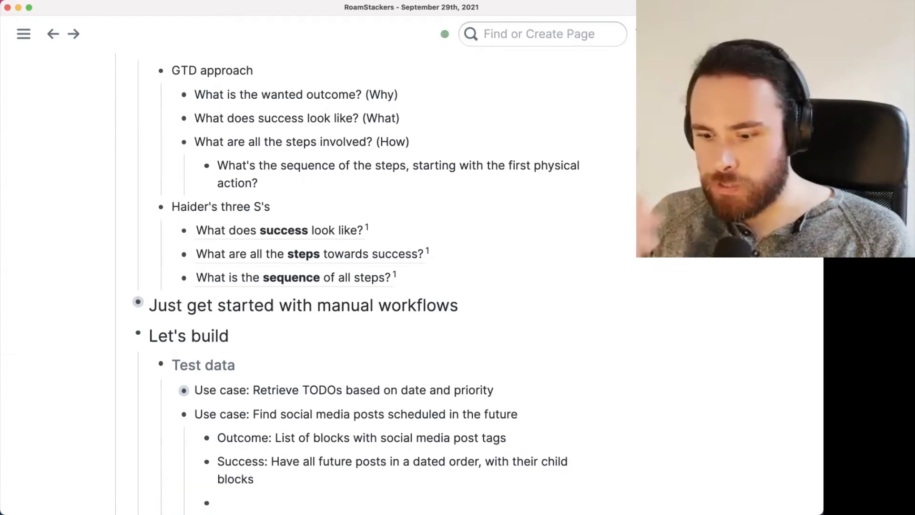
{"action": "type", "text": "Steps:"}
{"action": "key", "text": "Return"}
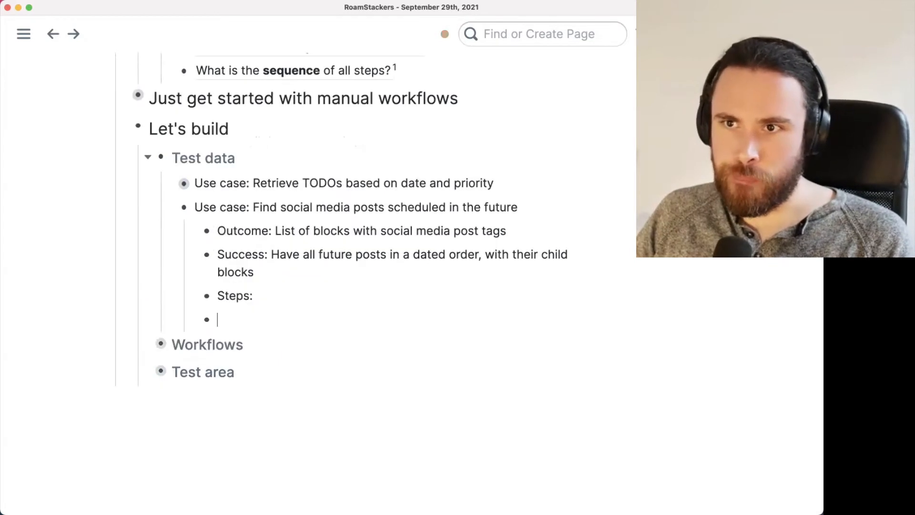
{"action": "key", "text": "Tab"}
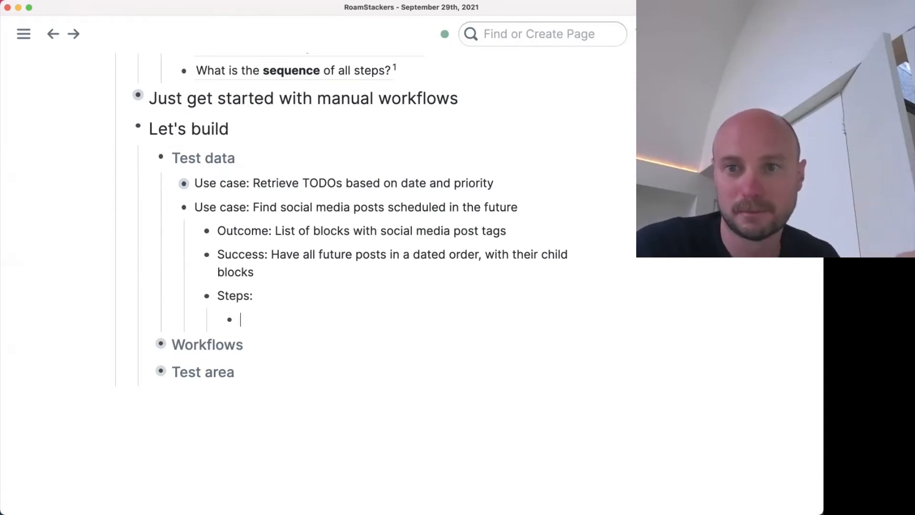
{"action": "type", "text": "T"}
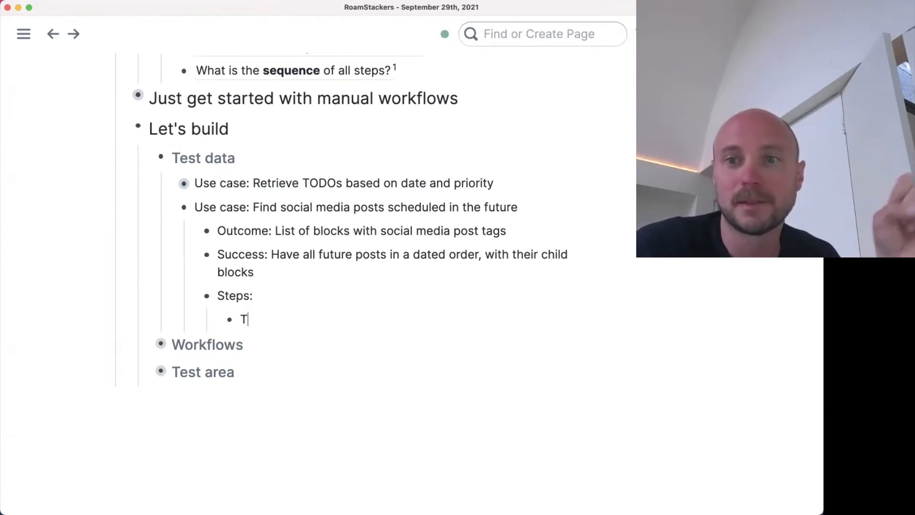
{"action": "type", "text": "emplate creates"}
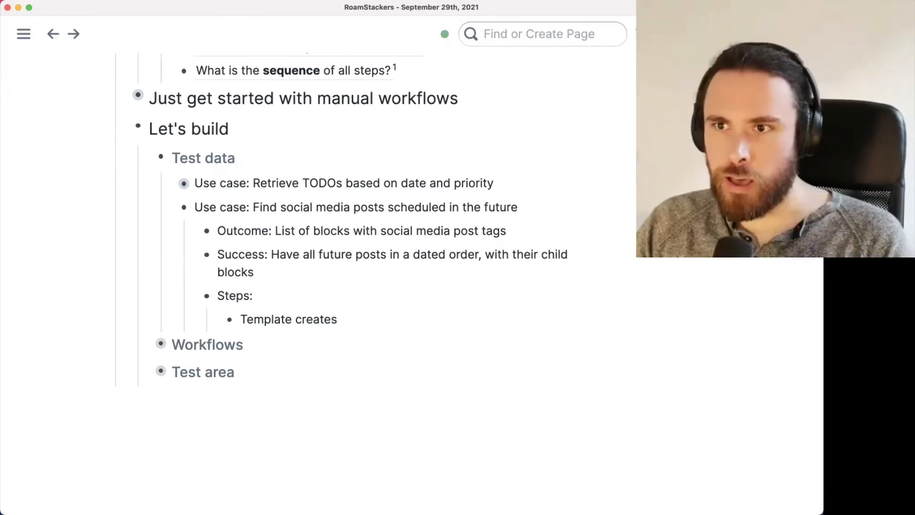
{"action": "type", "text": "a "}
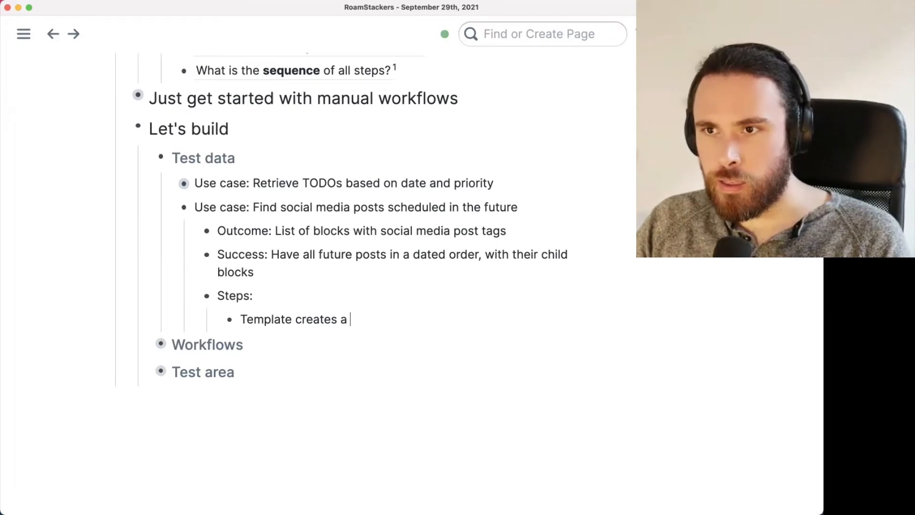
{"action": "type", "text": "page "}
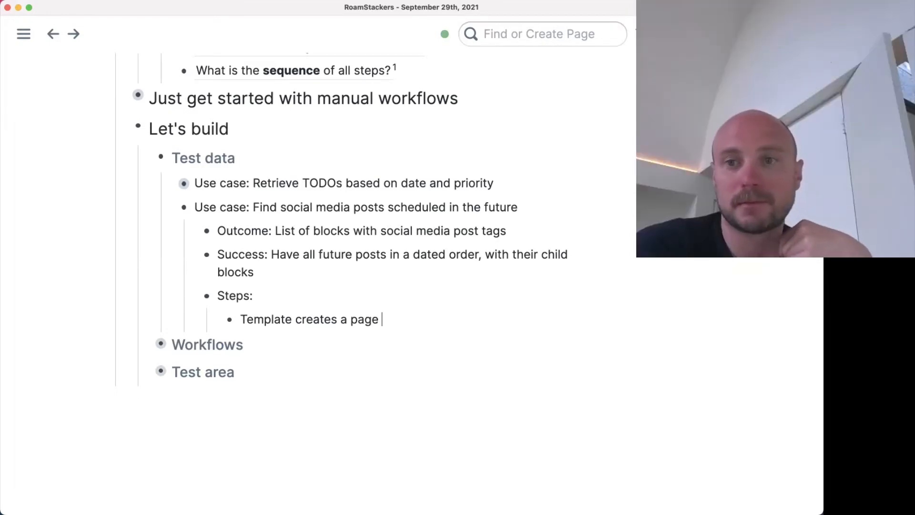
{"action": "type", "text": "for"}
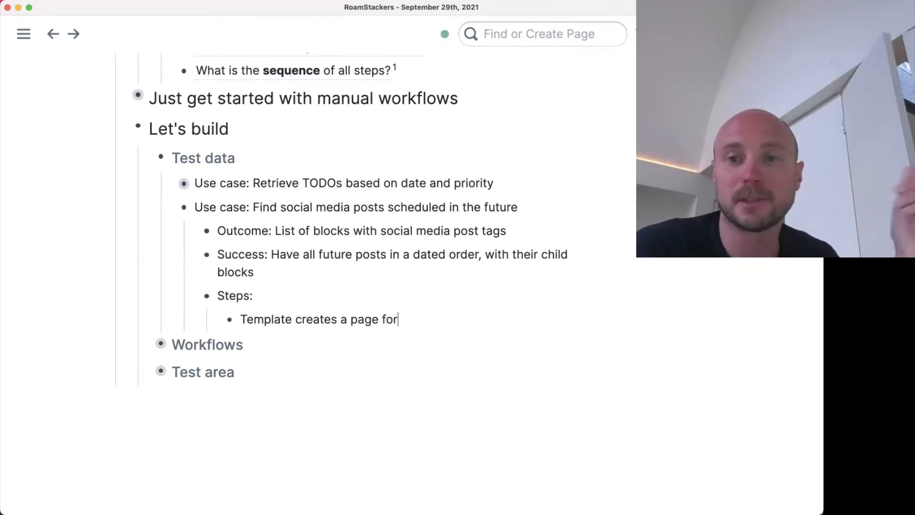
{"action": "type", "text": " a social media post"}
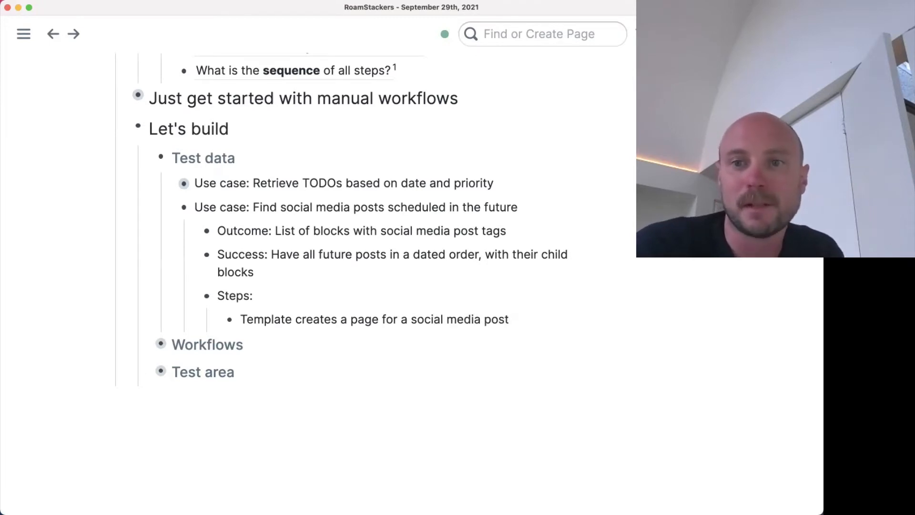
Add a block nested under the template step reading "Another template creates the skeleton for the social media post".
{"action": "key", "text": "Return"}
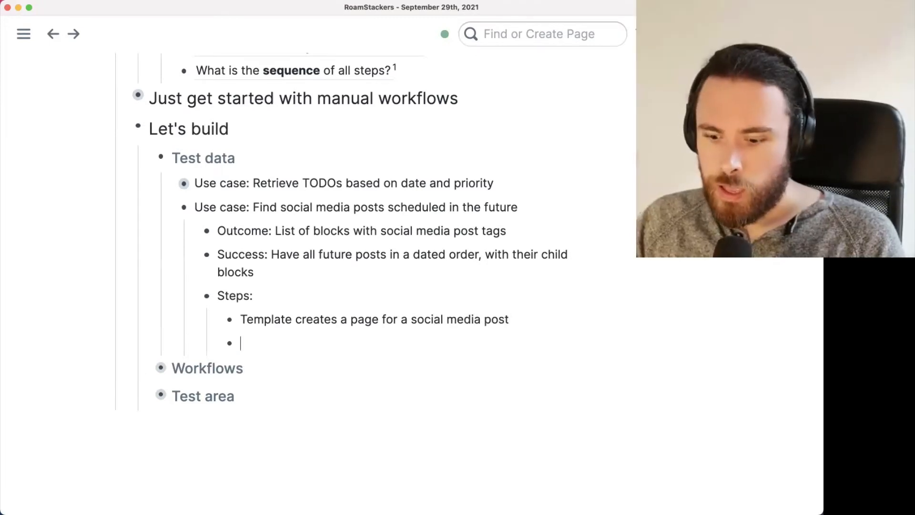
{"action": "type", "text": "Template"}
{"action": "key", "text": "Tab"}
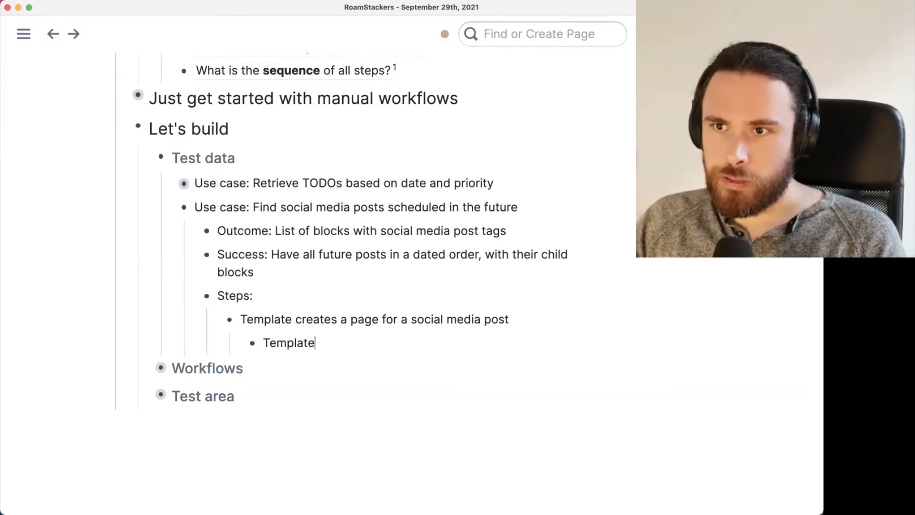
{"action": "type", "text": "c"}
{"action": "key", "text": "BackSpace"}
{"action": "type", "text": "cr"}
{"action": "key", "text": "super+a"}
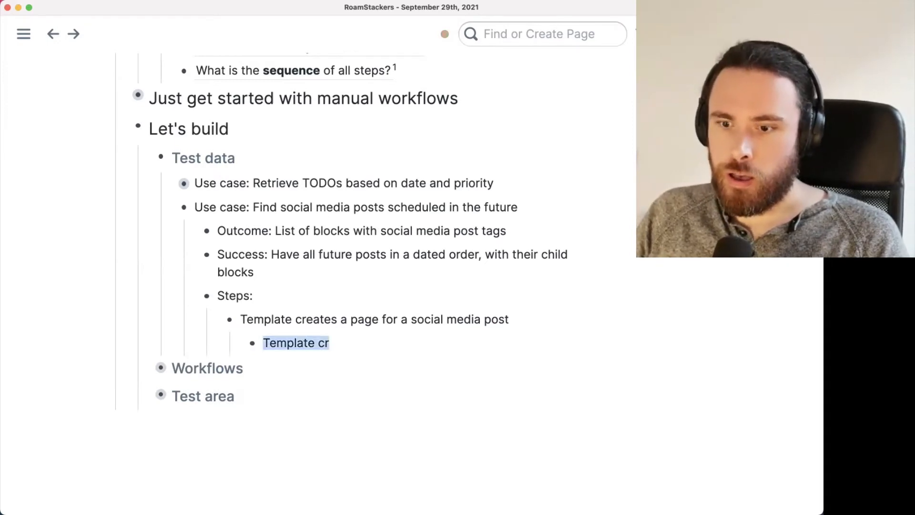
{"action": "type", "text": "Another templat"}
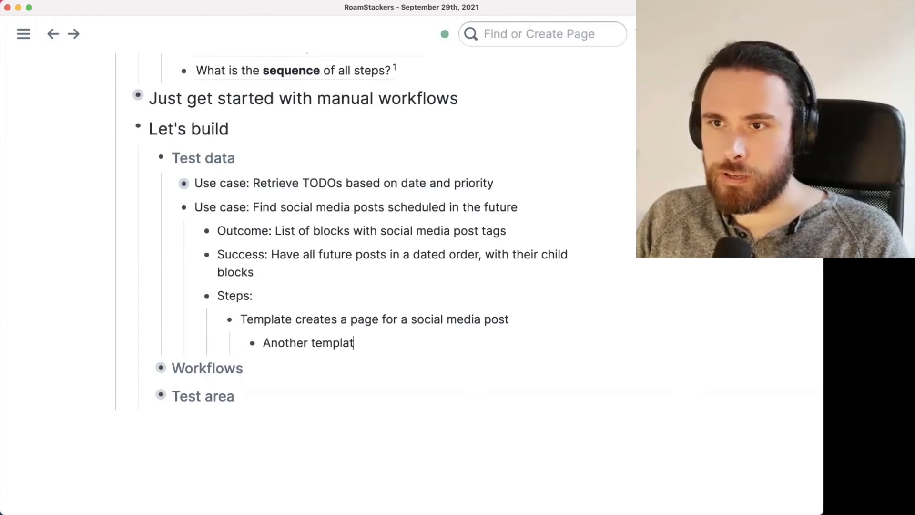
{"action": "type", "text": "e creates"}
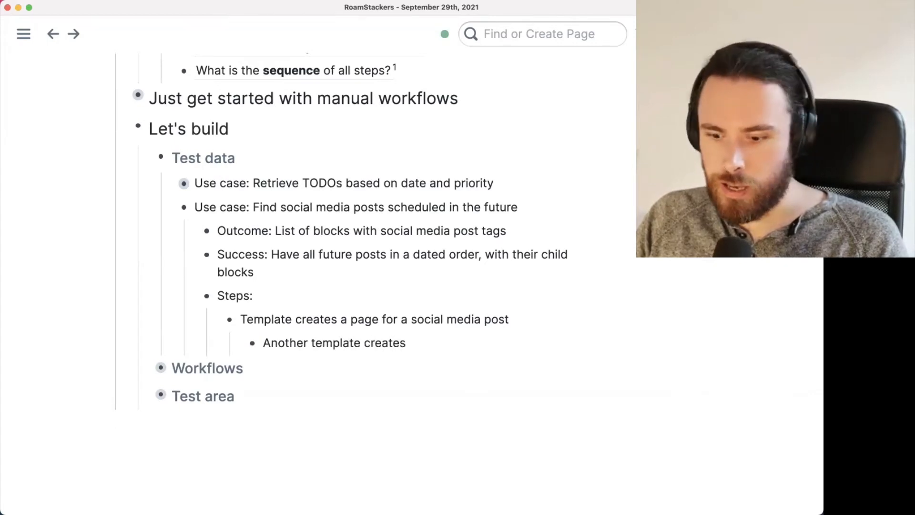
{"action": "type", "text": " the content"}
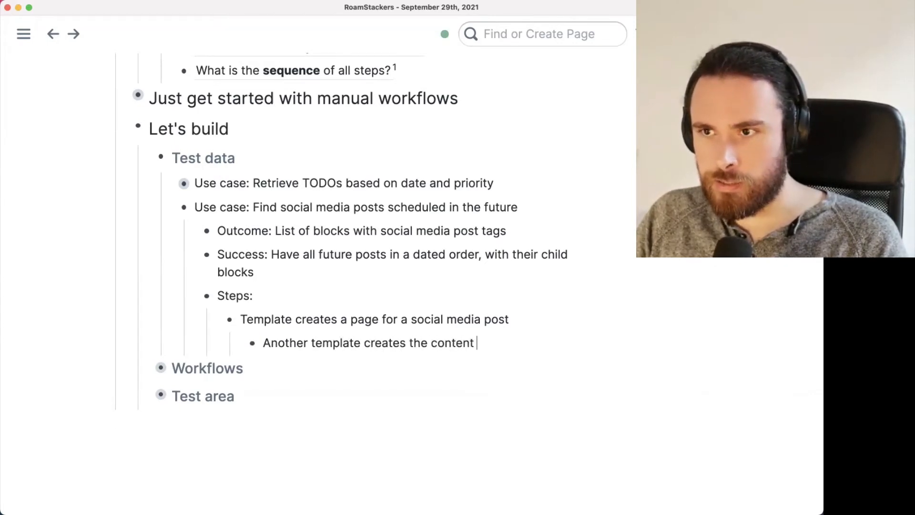
{"action": "key", "text": "alt+shift+Left"}
{"action": "type", "text": "skeleto"}
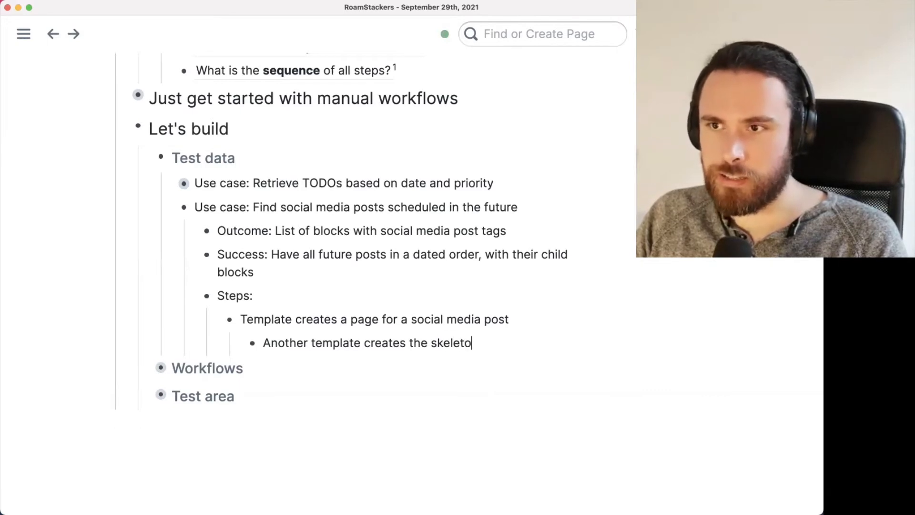
{"action": "type", "text": "n for the social media post"}
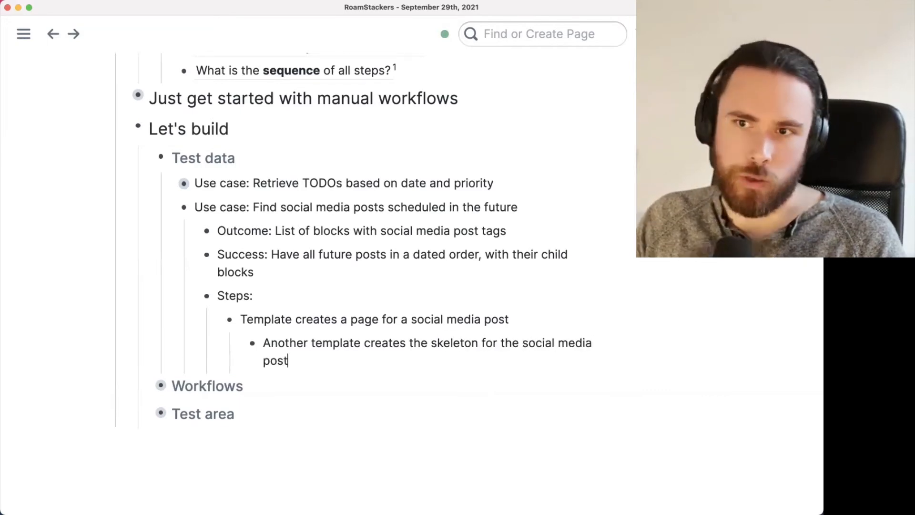
Add a block nested under the skeleton line reading "Used tag: `#SocialMediaPost`", with the tag formatted as inline code.
{"action": "key", "text": "Return"}
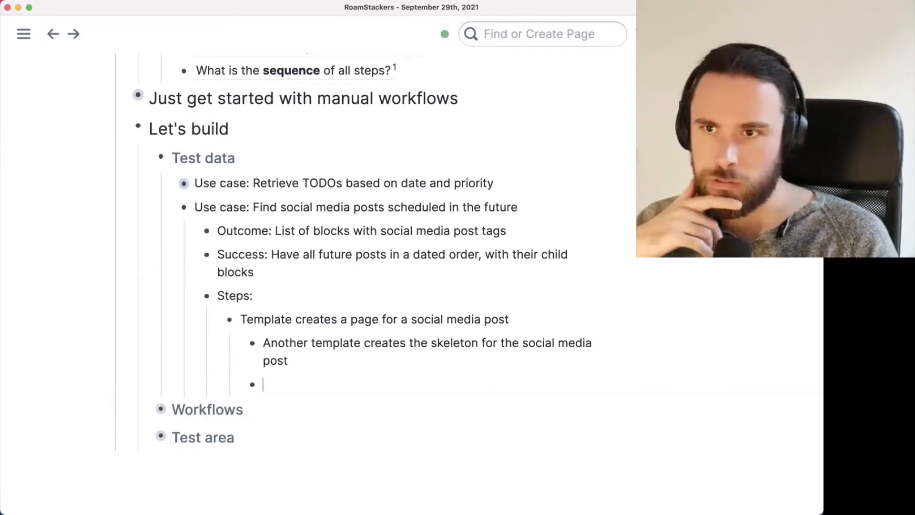
{"action": "key", "text": "Tab"}
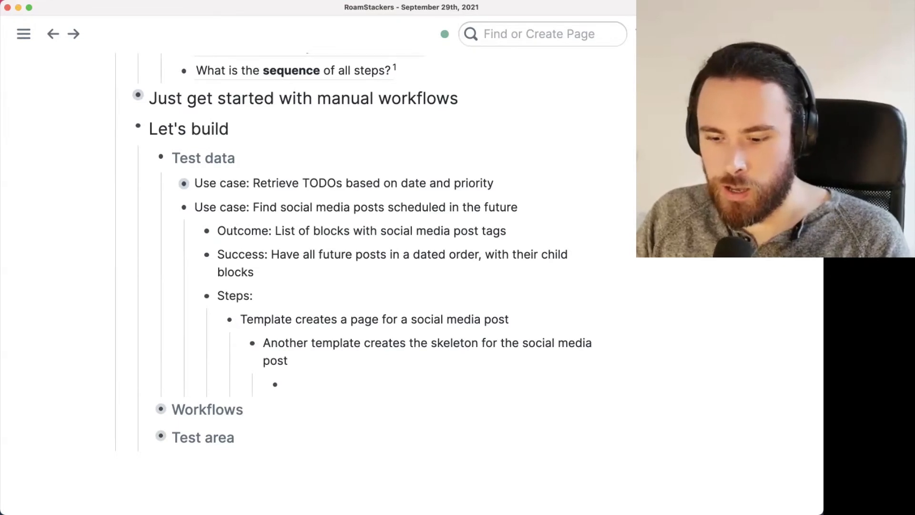
{"action": "type", "text": "Used t"}
{"action": "type", "text": "ag"}
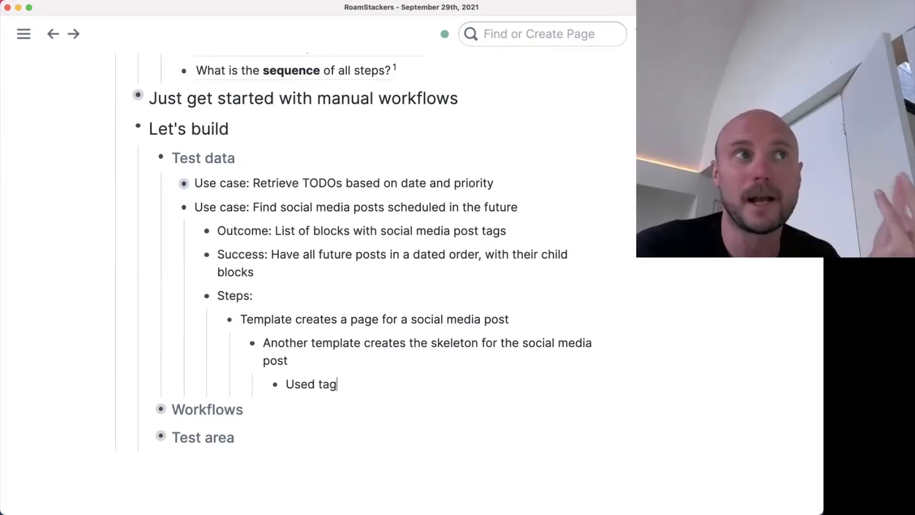
{"action": "type", "text": ": `"}
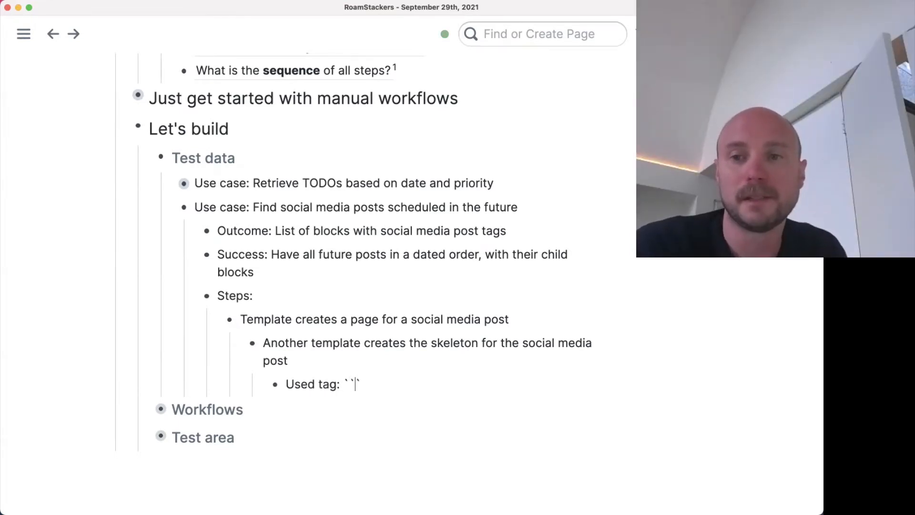
{"action": "type", "text": "#Soci"}
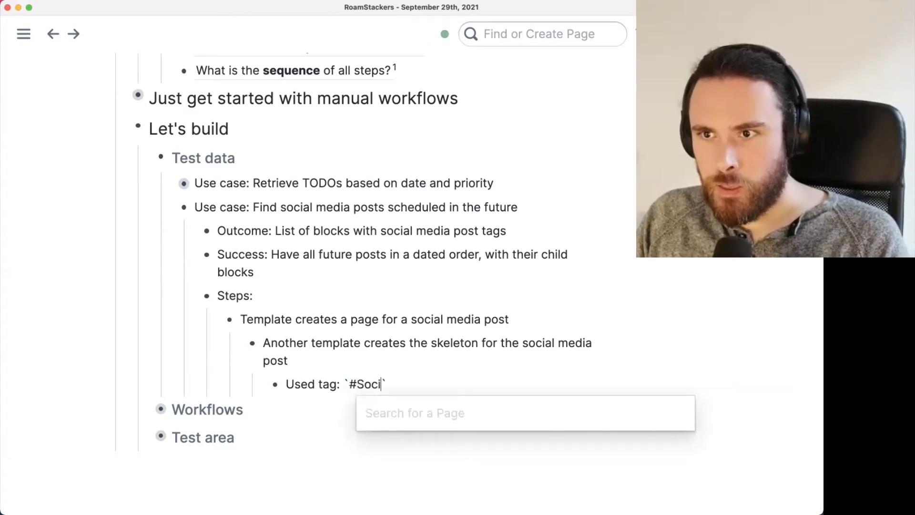
{"action": "type", "text": "al"}
{"action": "key", "text": "BackSpace"}
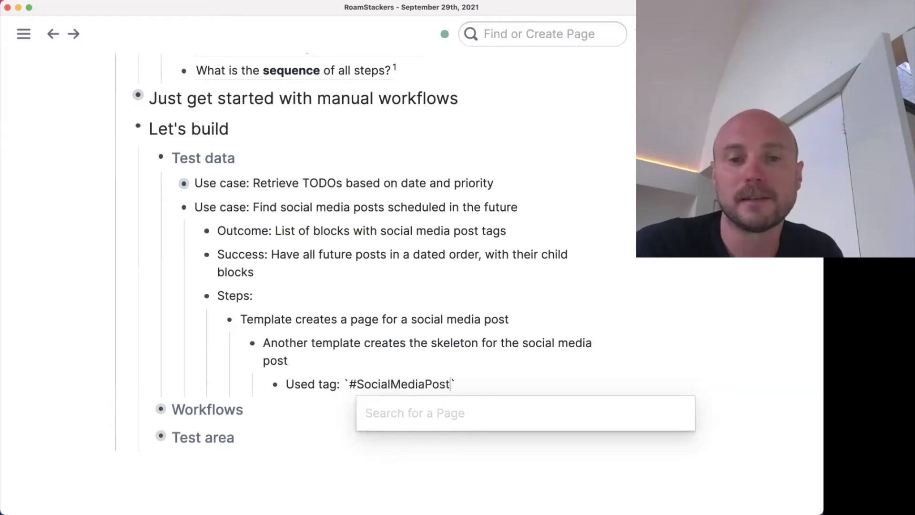
{"action": "left_click", "coordinate": [525, 334]}
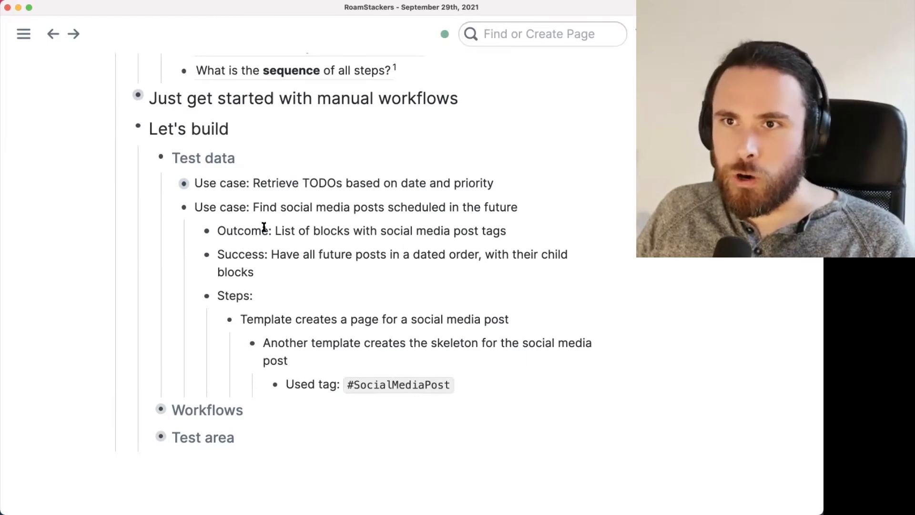
Expand the Workflows block and add an empty block after the used tag line, outdented to the same level as "Steps:".
{"action": "left_click", "coordinate": [149, 409]}
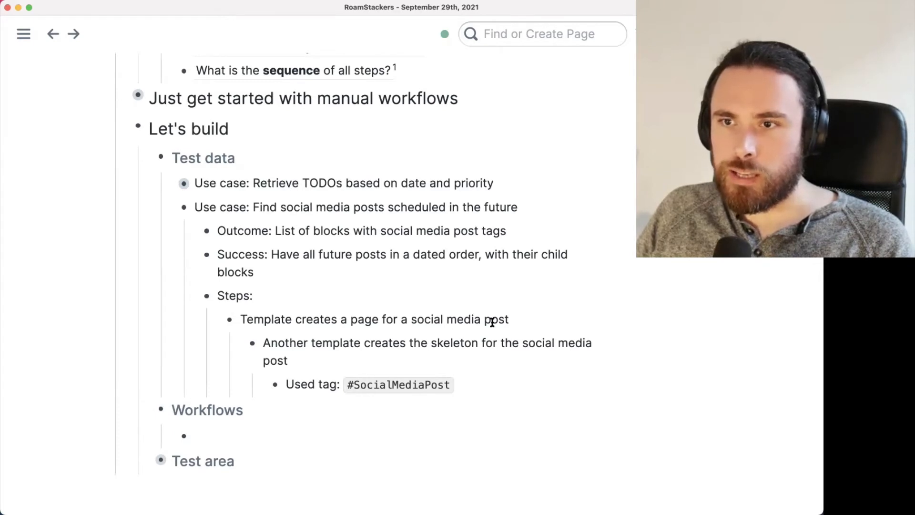
{"action": "left_click", "coordinate": [492, 382]}
{"action": "key", "text": "Return"}
{"action": "key", "text": "shift+Tab"}
{"action": "key", "text": "shift+Tab"}
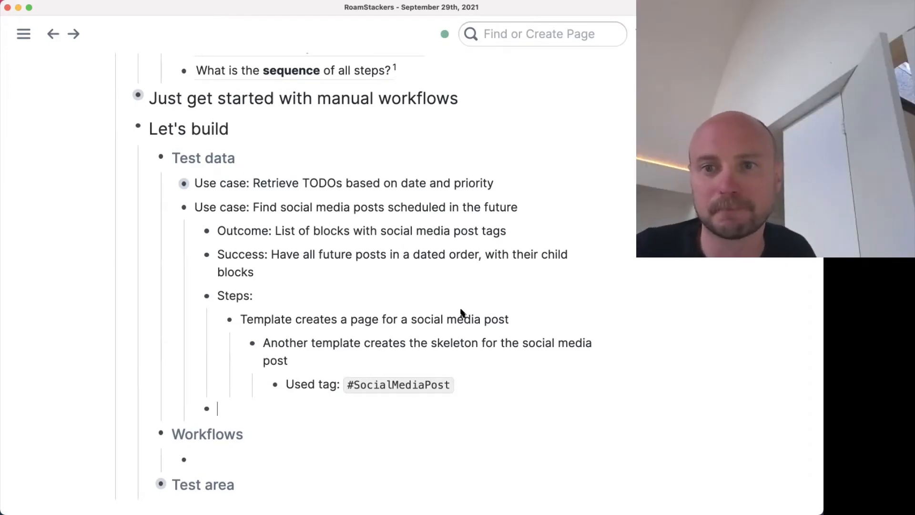
Replace "page" with "block" in the first template step, and write "Data" in the empty block below the steps.
{"action": "double_click", "coordinate": [363, 317]}
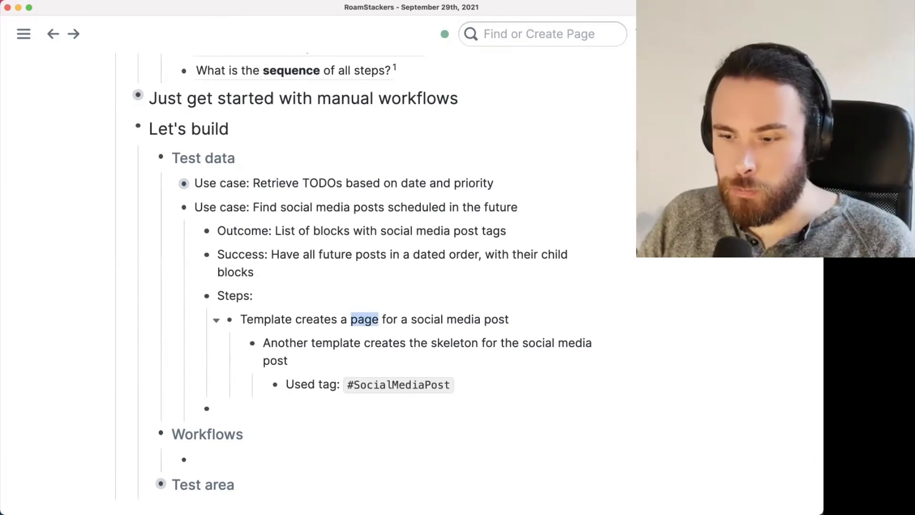
{"action": "type", "text": "block"}
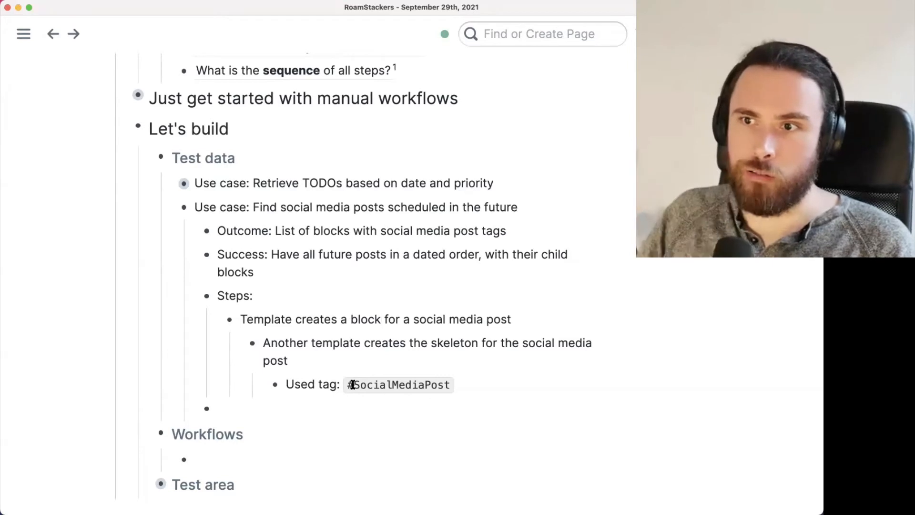
{"action": "left_click", "coordinate": [276, 413]}
{"action": "type", "text": "D"}
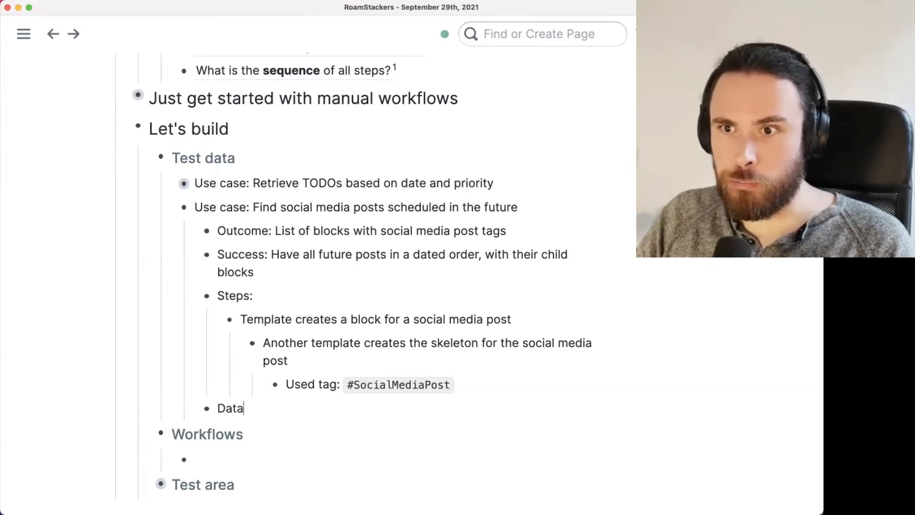
{"action": "type", "text": "ata"}
Add a block nested under Data reading "#SocialMediaPost Event announcement for".
{"action": "key", "text": "Return"}
{"action": "key", "text": "Tab"}
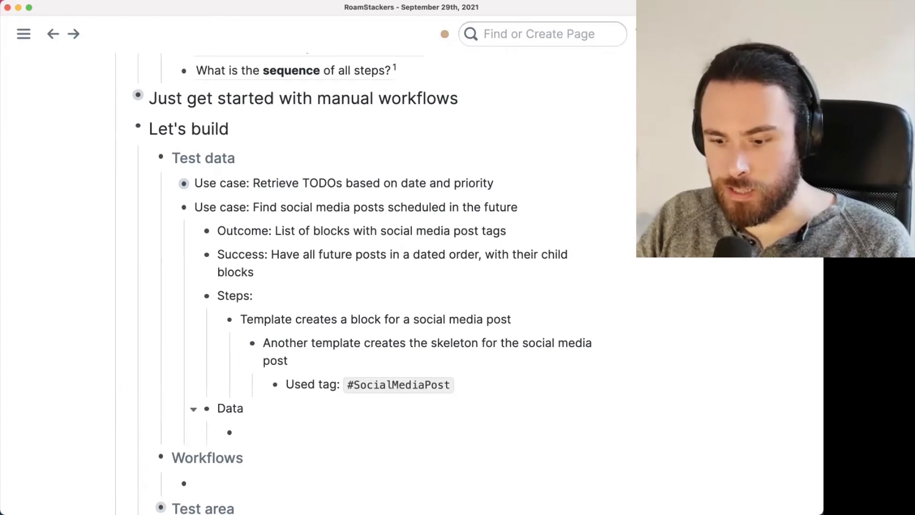
{"action": "type", "text": "#"}
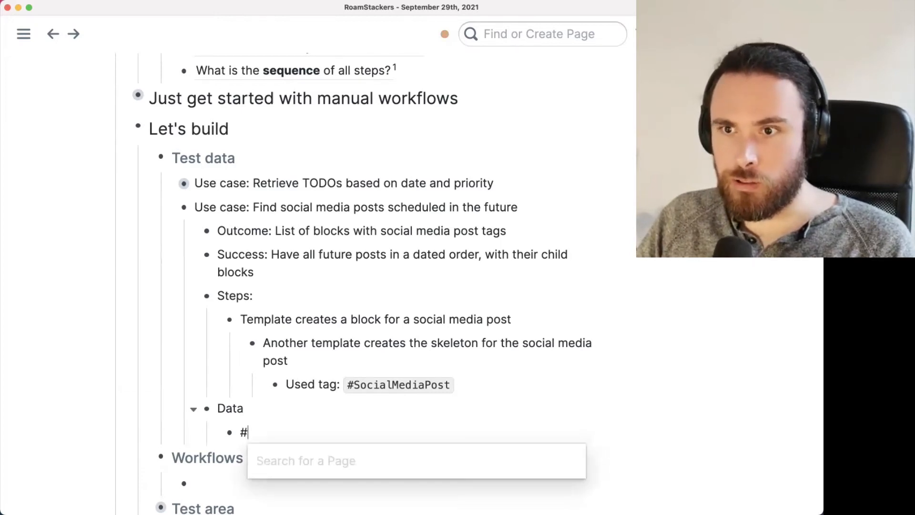
{"action": "type", "text": "SocialMedi"}
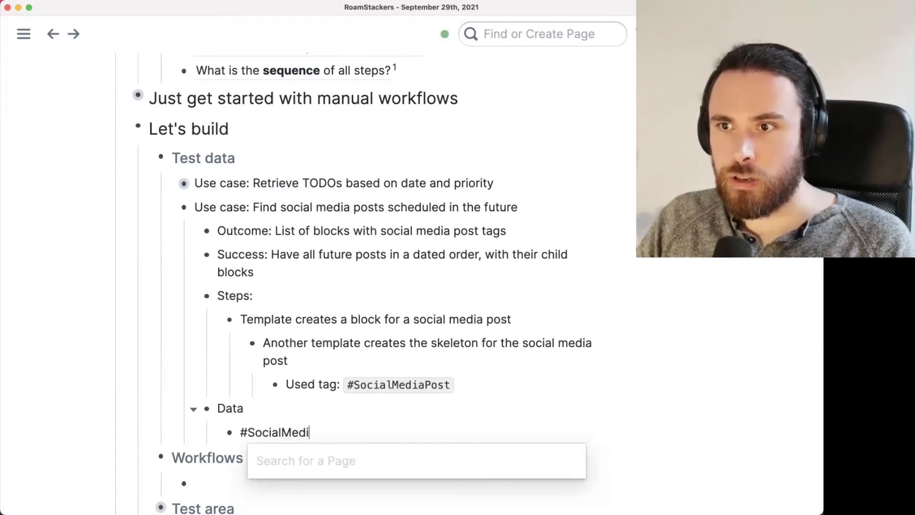
{"action": "type", "text": "aPost"}
{"action": "key", "text": "Escape"}
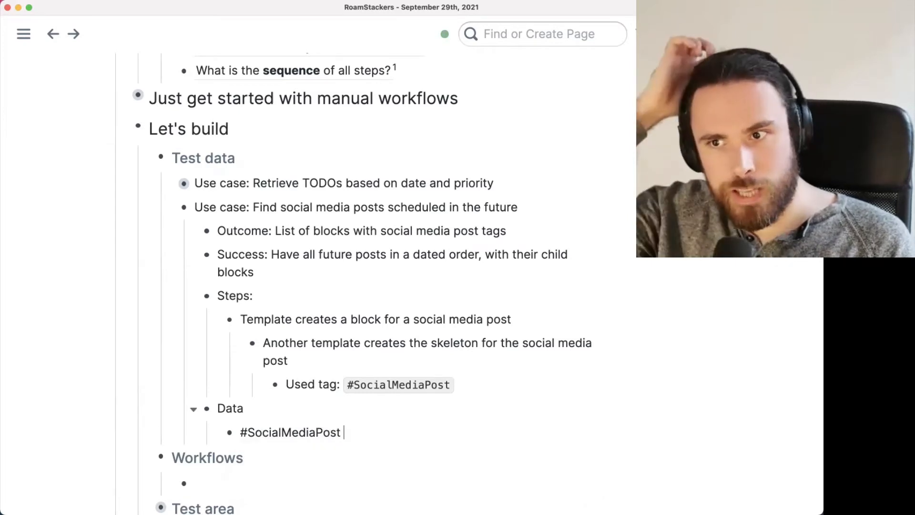
{"action": "type", "text": "E"}
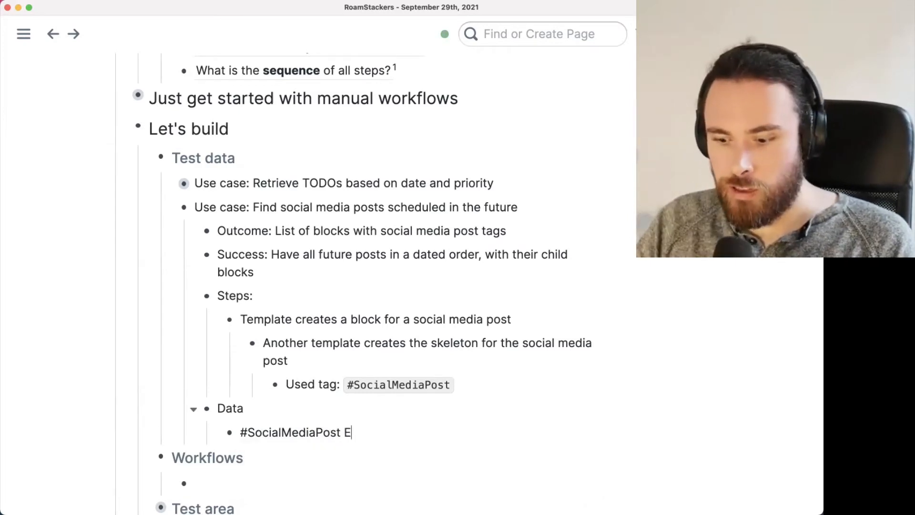
{"action": "type", "text": "vent announc"}
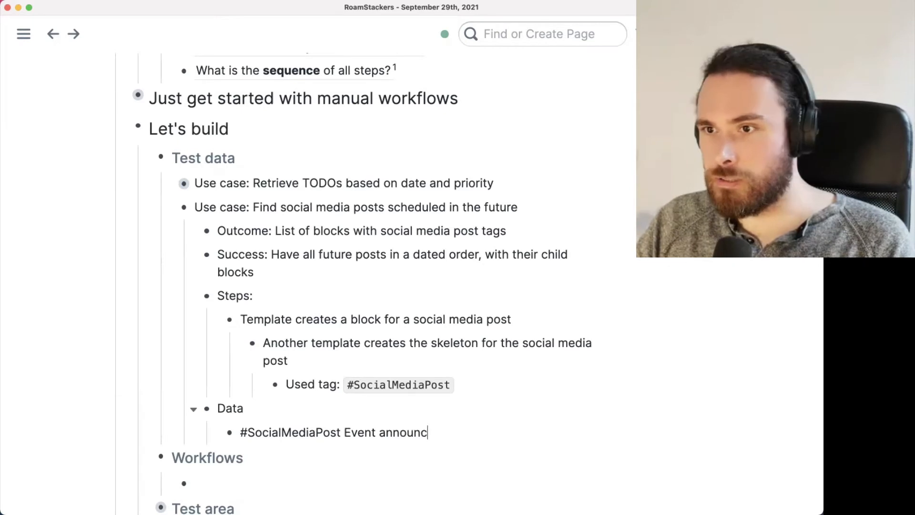
{"action": "type", "text": "ement"}
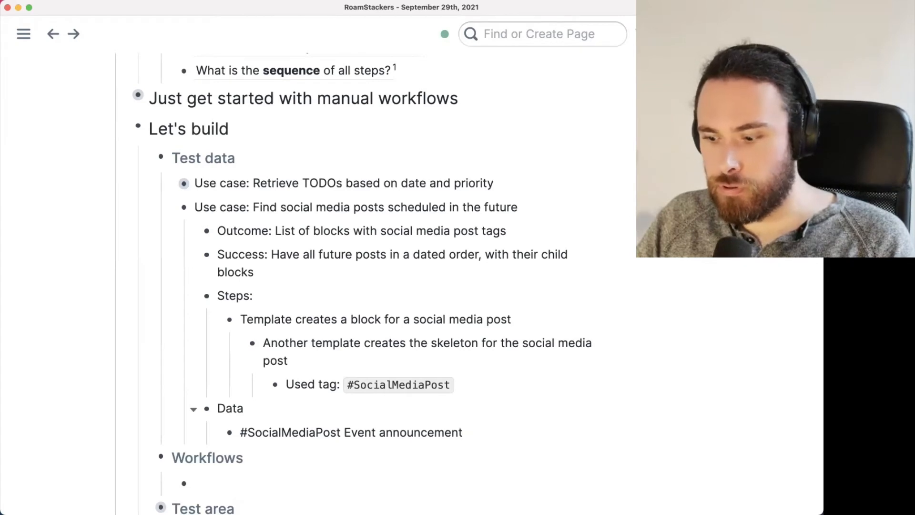
{"action": "type", "text": "for "}
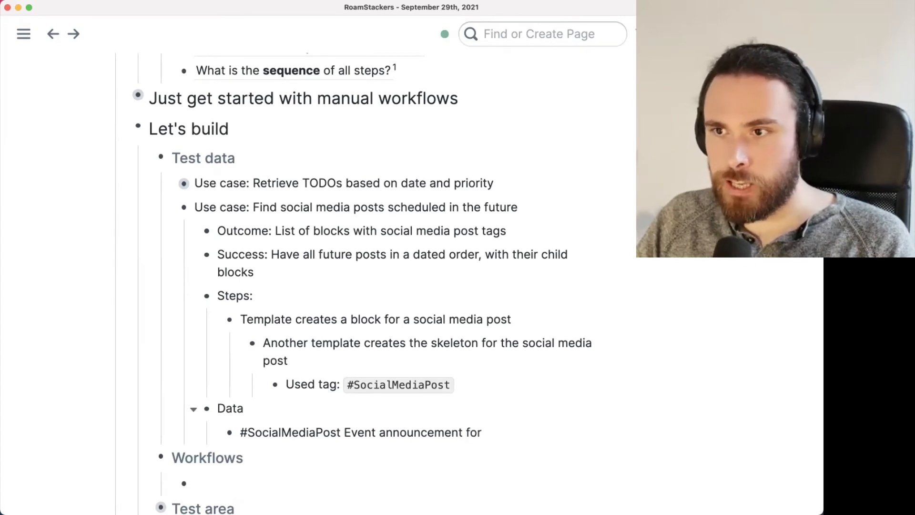
Insert the date October 20th, 2021 at the end of the event announcement block using the date picker.
{"action": "type", "text": "/date"}
{"action": "key", "text": "Return"}
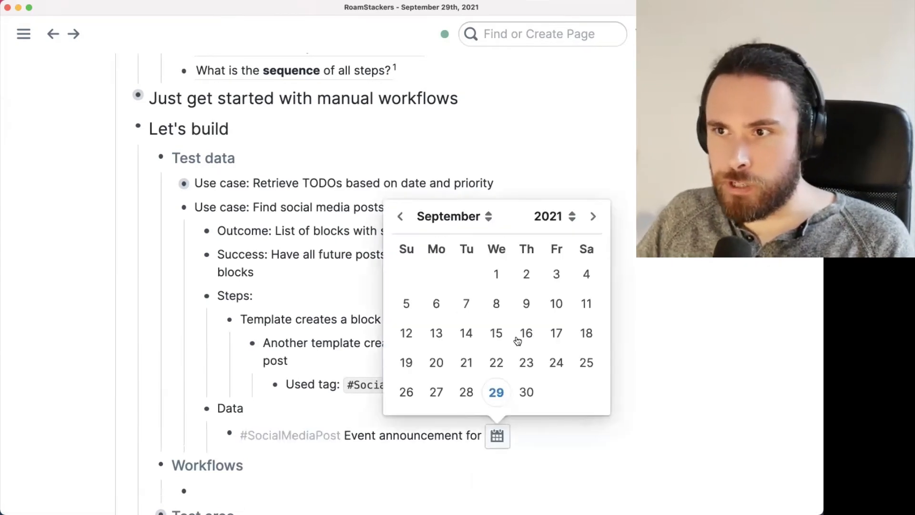
{"action": "left_click", "coordinate": [594, 217]}
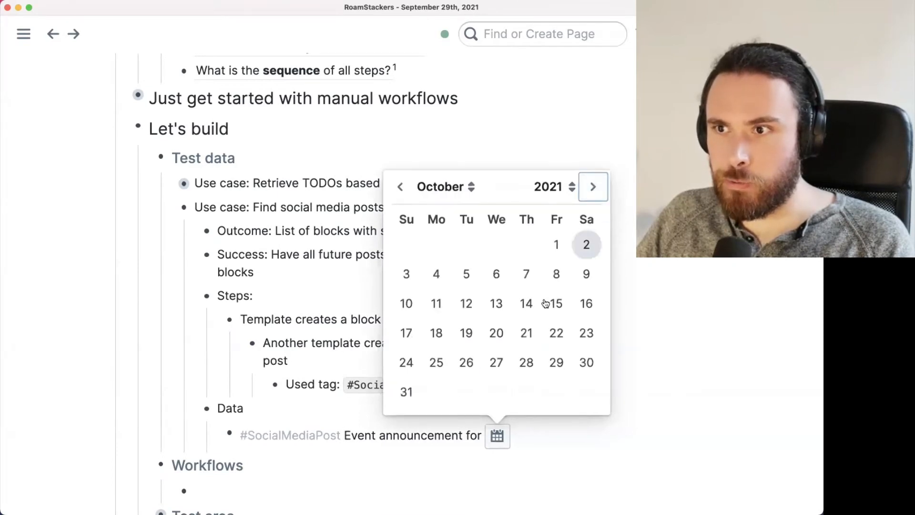
{"action": "left_click", "coordinate": [497, 331]}
{"action": "scroll", "coordinate": [671, 417], "scroll_direction": "down", "scroll_amount": 2}
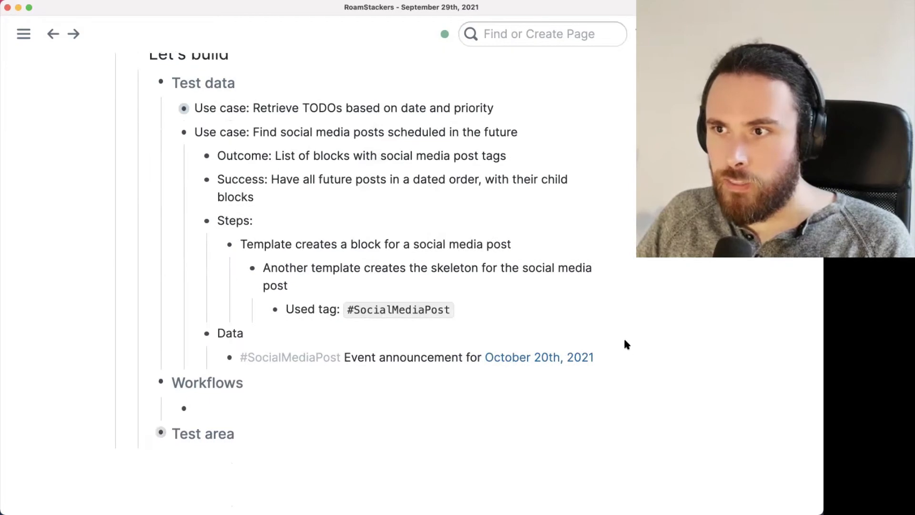
Add the nested blocks "Tweet 1" and "Tweet 2" under the event announcement, followed by an empty block.
{"action": "left_click", "coordinate": [597, 358]}
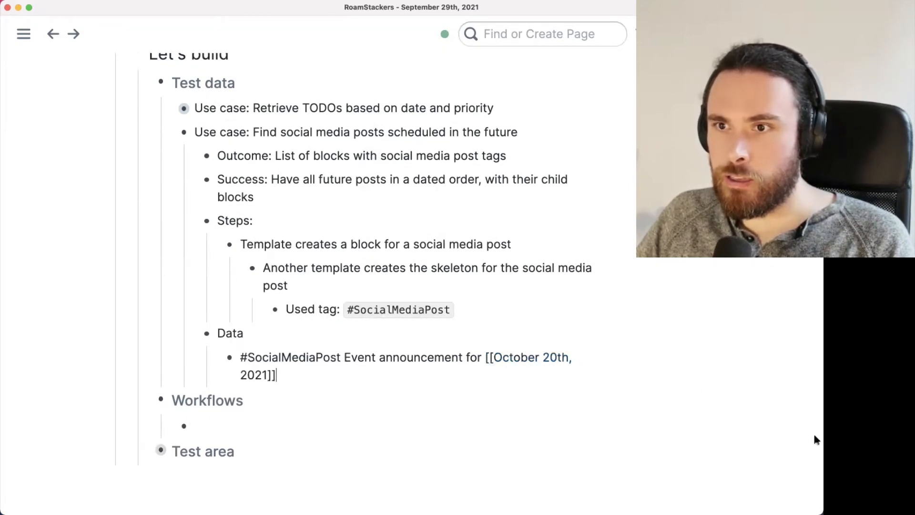
{"action": "key", "text": "Return"}
{"action": "key", "text": "Tab"}
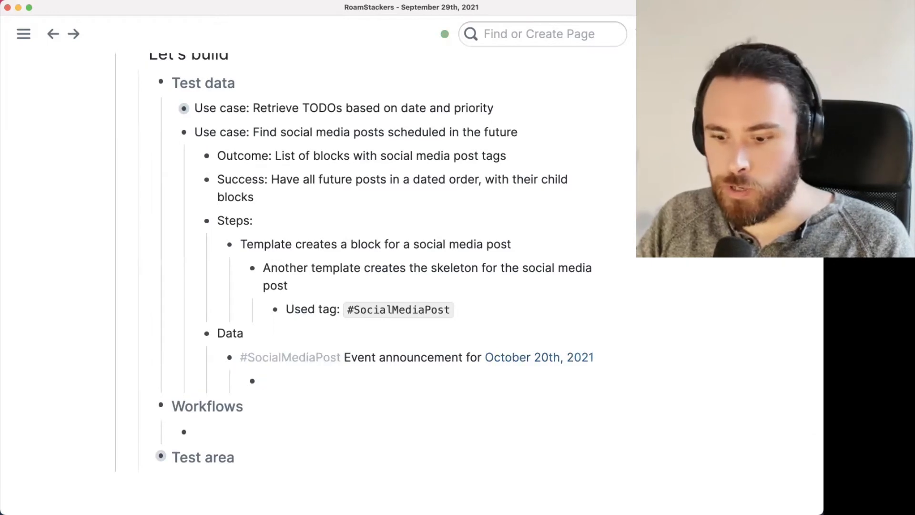
{"action": "type", "text": "Tweet 1"}
{"action": "key", "text": "Return"}
{"action": "type", "text": "Te"}
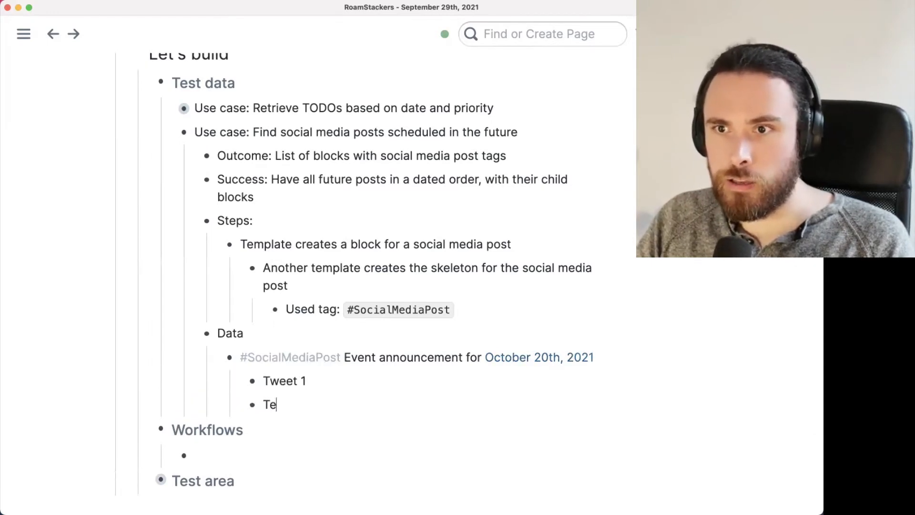
{"action": "key", "text": "BackSpace"}
{"action": "type", "text": "weet 2"}
{"action": "key", "text": "Return"}
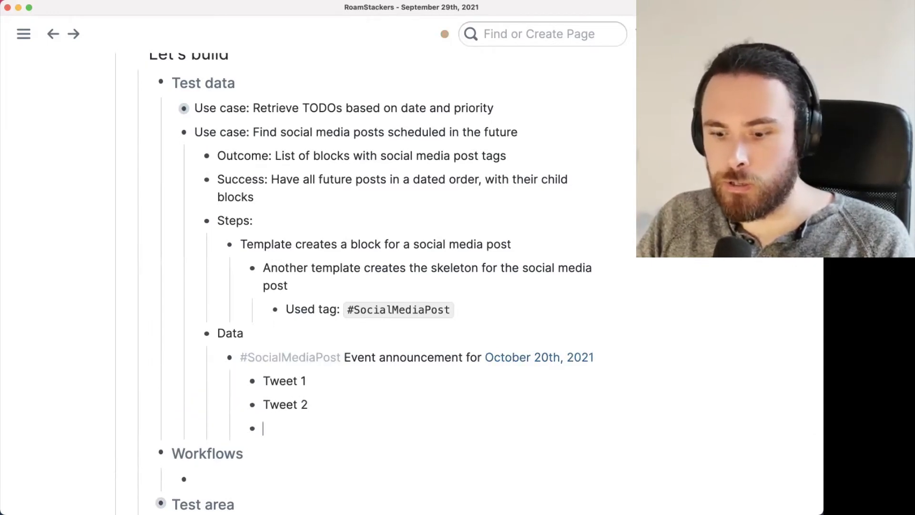
Add the block "Tweet 3" under the event announcement, and narrow the notes window to uncover the SmartBlocks documentation beside it.
{"action": "type", "text": "Tweet 3"}
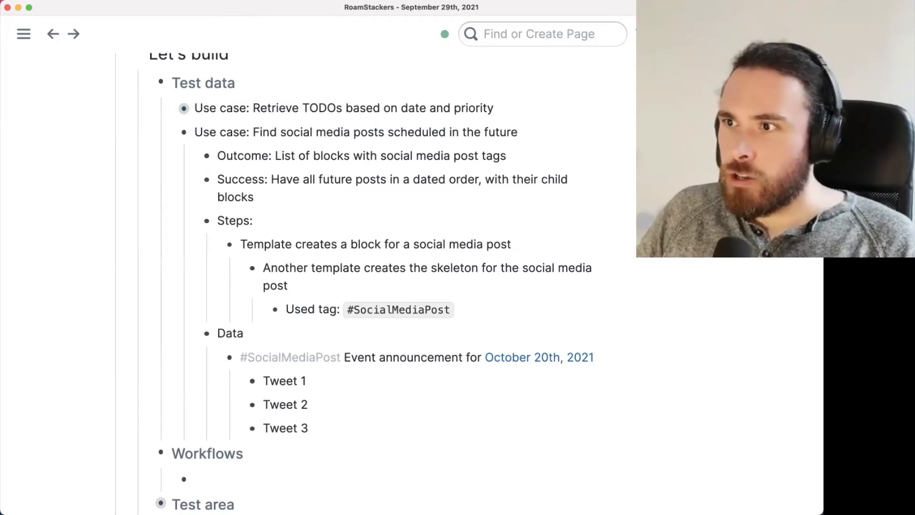
{"action": "left_click_drag", "start_coordinate": [823, 235], "coordinate": [542, 241]}
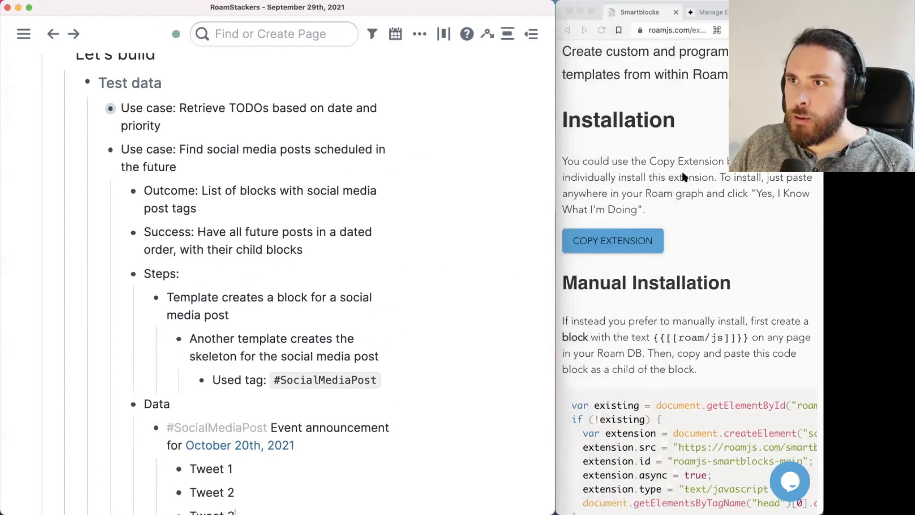
Switch to the browser and open the Command Reference page of the SmartBlocks documentation.
{"action": "left_click", "coordinate": [705, 145]}
{"action": "scroll", "coordinate": [706, 146], "scroll_direction": "up", "scroll_amount": 6}
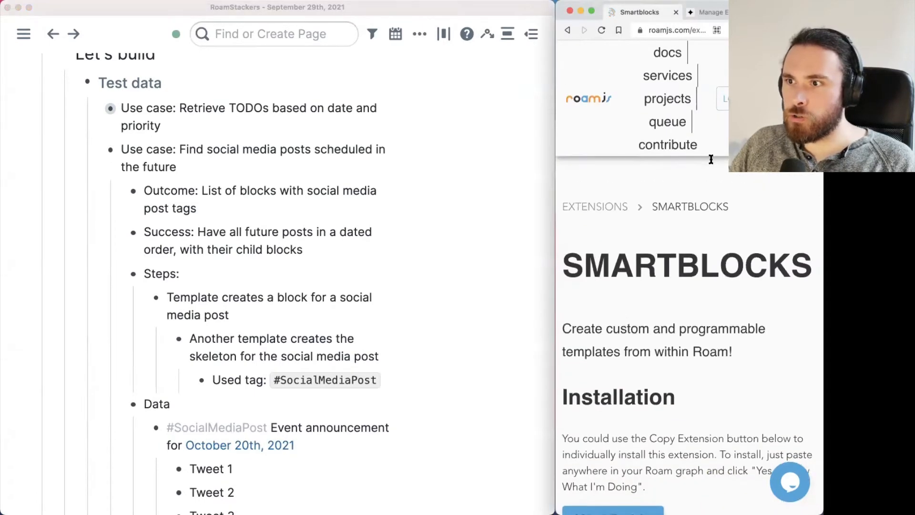
{"action": "scroll", "coordinate": [733, 326], "scroll_direction": "down", "scroll_amount": 15}
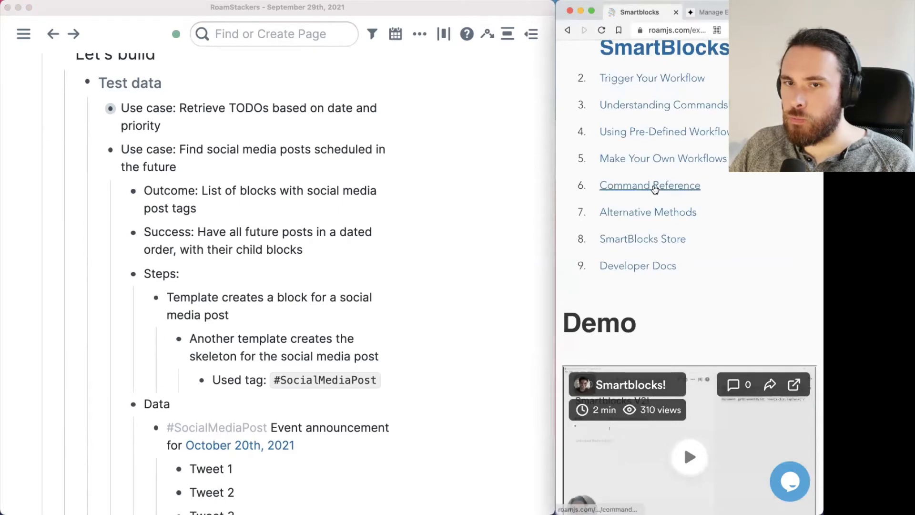
{"action": "left_click", "coordinate": [655, 187]}
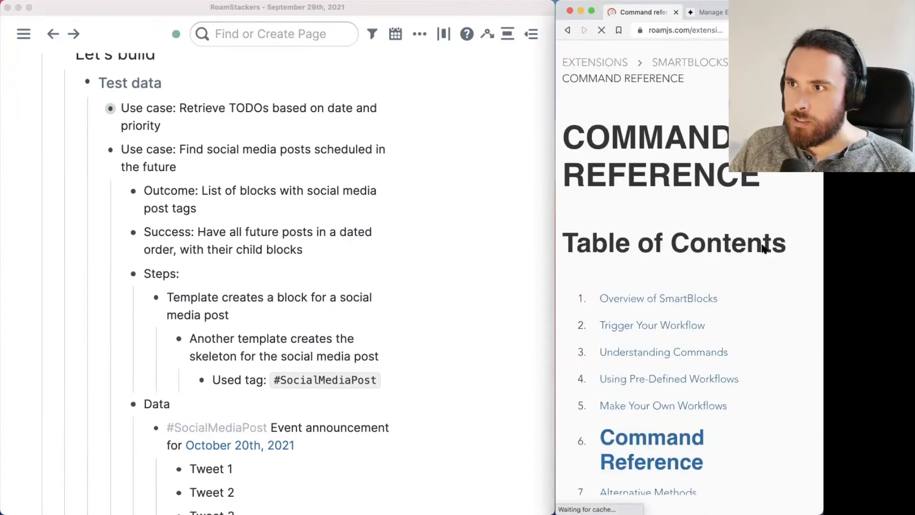
Examine the Date/Time commands in the SmartBlocks reference, from DATE to DATEBASIS, and the start of the Serendipity commands.
{"action": "scroll", "coordinate": [760, 241], "scroll_direction": "down", "scroll_amount": 10}
{"action": "scroll", "coordinate": [662, 346], "scroll_direction": "down", "scroll_amount": 2}
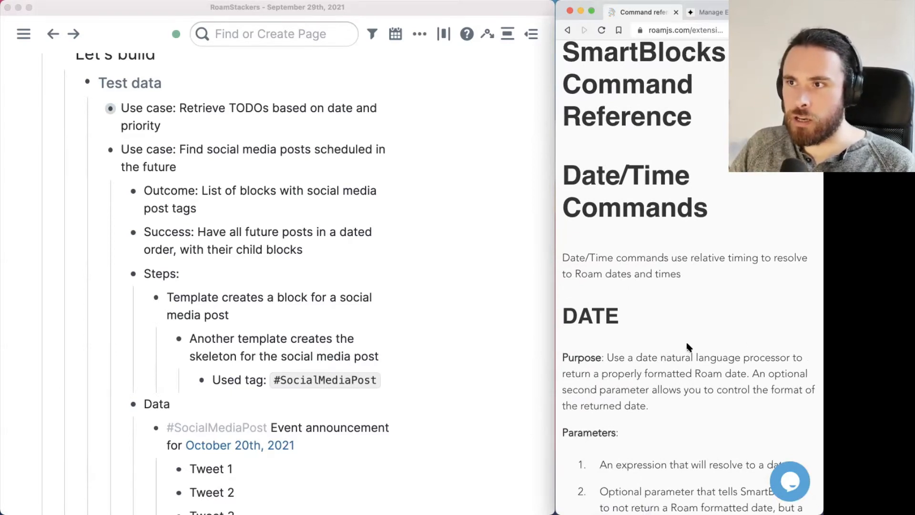
{"action": "scroll", "coordinate": [687, 346], "scroll_direction": "down", "scroll_amount": 3}
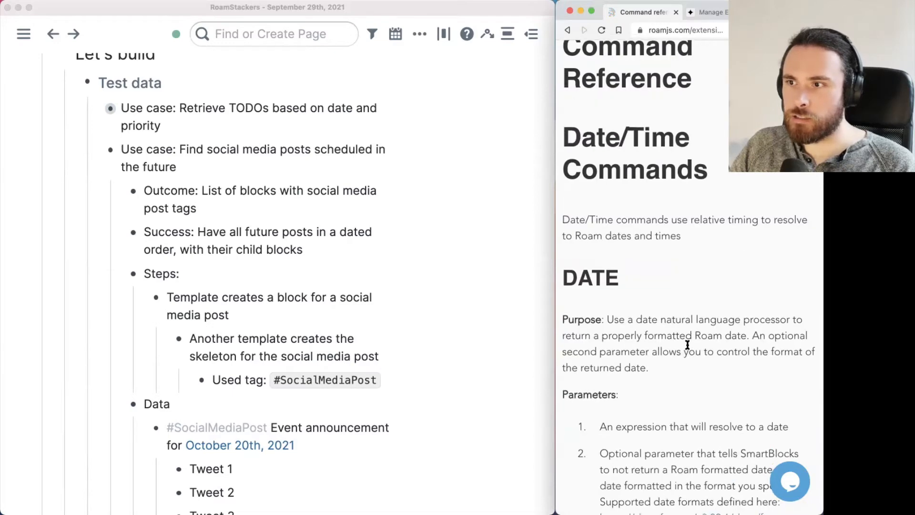
{"action": "scroll", "coordinate": [687, 345], "scroll_direction": "down", "scroll_amount": 7}
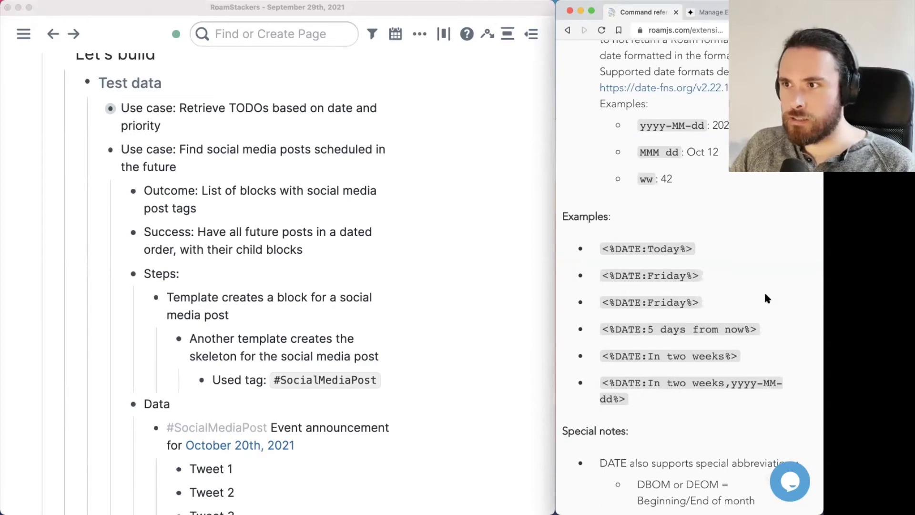
{"action": "scroll", "coordinate": [765, 296], "scroll_direction": "down", "scroll_amount": 15}
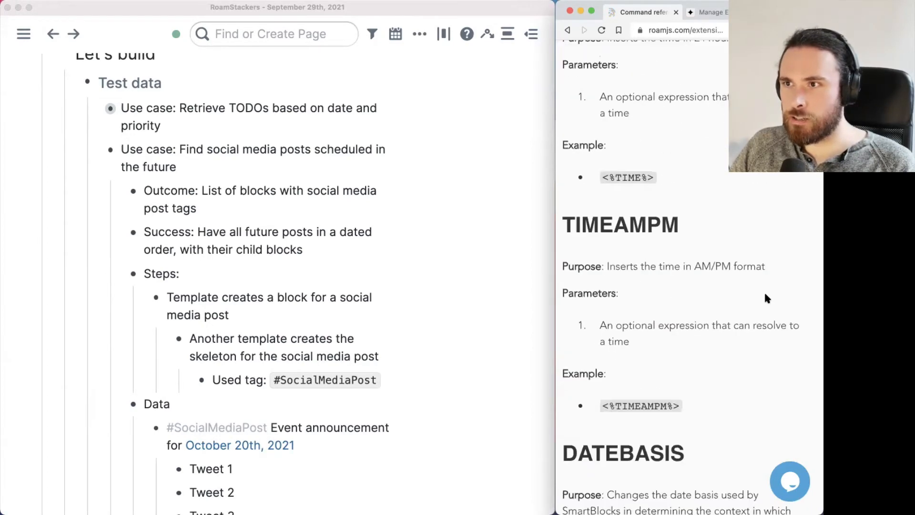
{"action": "scroll", "coordinate": [766, 296], "scroll_direction": "down", "scroll_amount": 10}
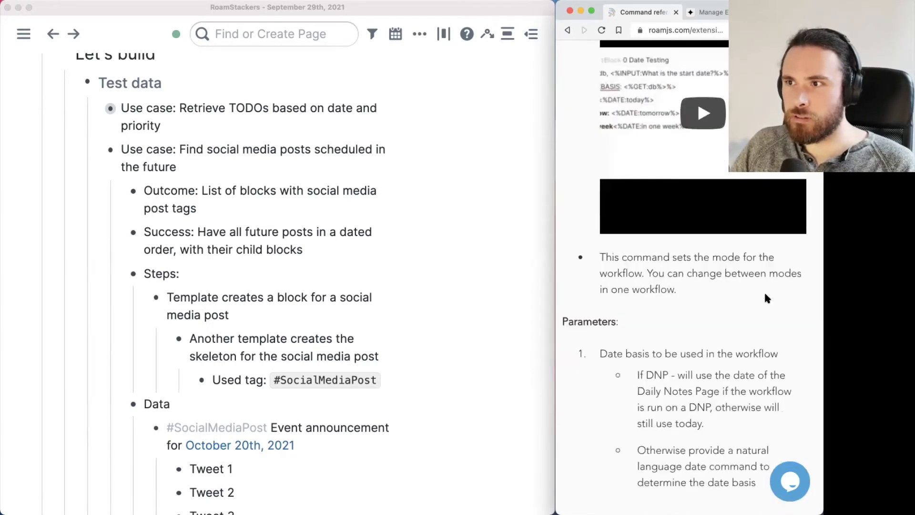
{"action": "scroll", "coordinate": [764, 290], "scroll_direction": "down", "scroll_amount": 2}
{"action": "scroll", "coordinate": [696, 274], "scroll_direction": "down", "scroll_amount": 6}
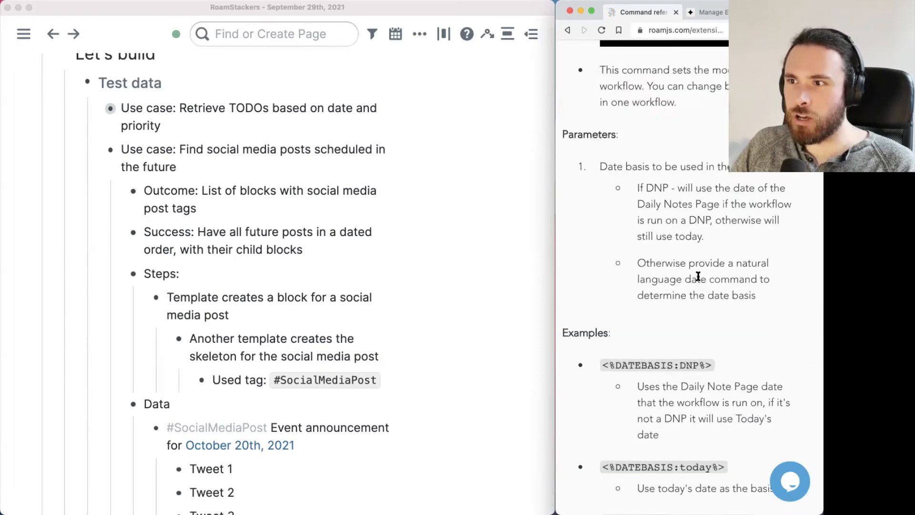
{"action": "scroll", "coordinate": [698, 277], "scroll_direction": "down", "scroll_amount": 5}
{"action": "scroll", "coordinate": [697, 274], "scroll_direction": "down", "scroll_amount": 10}
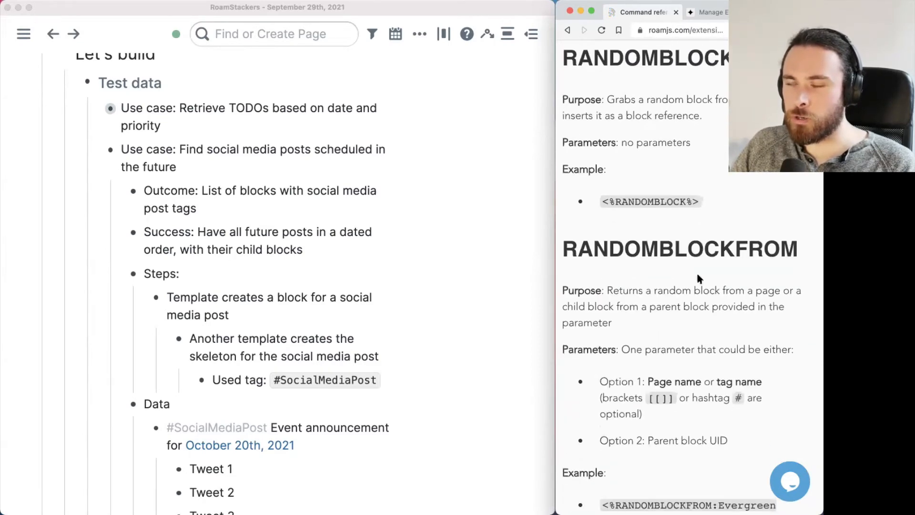
{"action": "scroll", "coordinate": [696, 276], "scroll_direction": "up", "scroll_amount": 7}
Under Workflows in Roam, write "Find all blocks in the future" with nested blocks "Tagged with `#SocialMediaPost`" and "Show child blocks".
{"action": "left_click", "coordinate": [352, 344]}
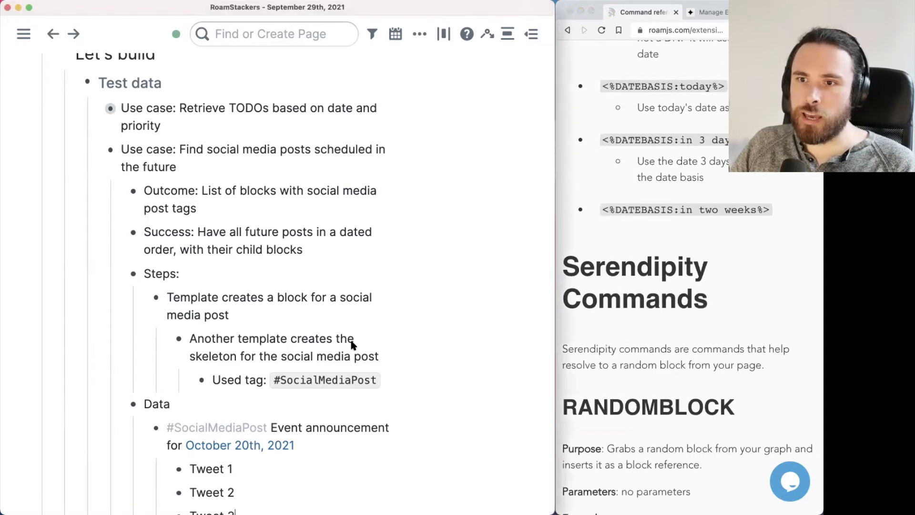
{"action": "scroll", "coordinate": [353, 344], "scroll_direction": "down", "scroll_amount": 3}
{"action": "scroll", "coordinate": [172, 424], "scroll_direction": "down", "scroll_amount": 4}
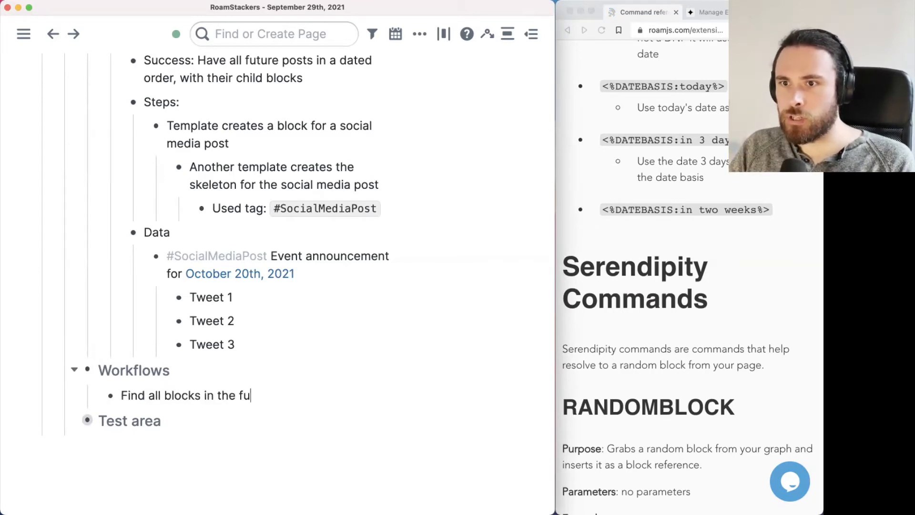
{"action": "key", "text": "Return"}
{"action": "key", "text": "Tab"}
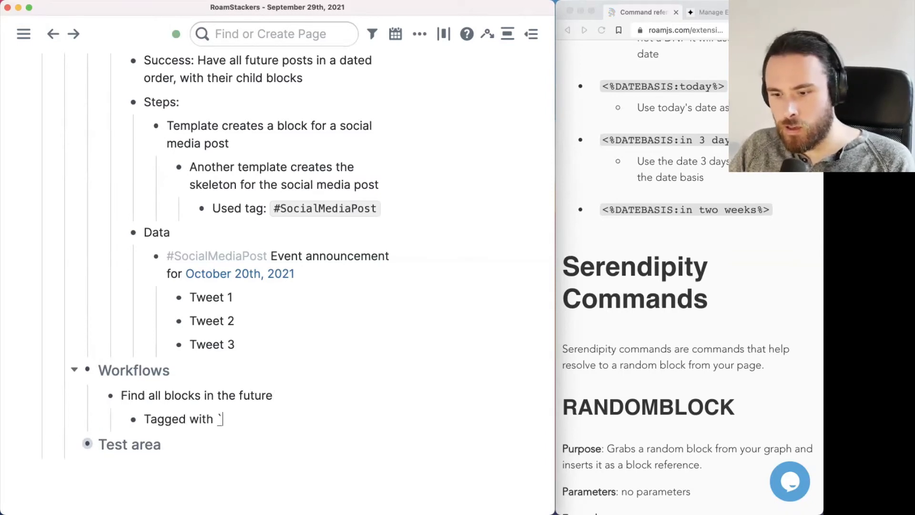
{"action": "type", "text": "Tagged with `#SocialMediaPost`"}
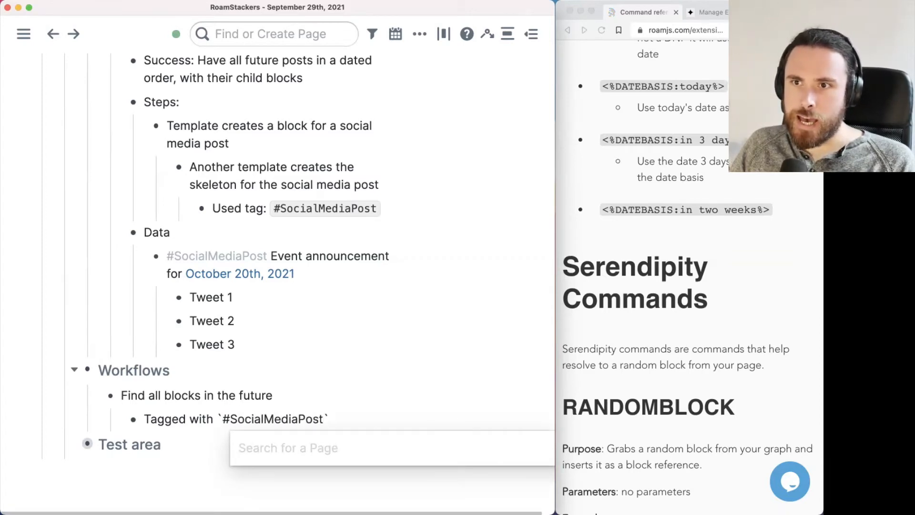
{"action": "key", "text": "Right"}
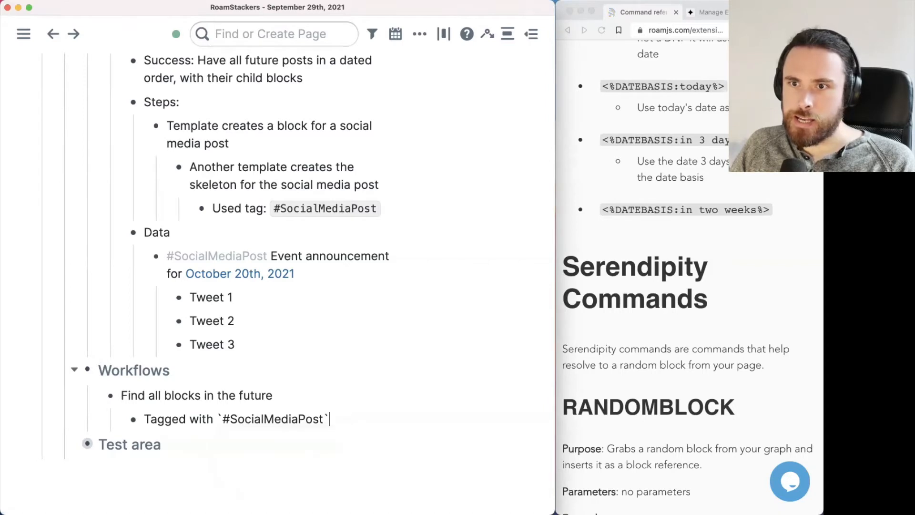
{"action": "key", "text": "Return"}
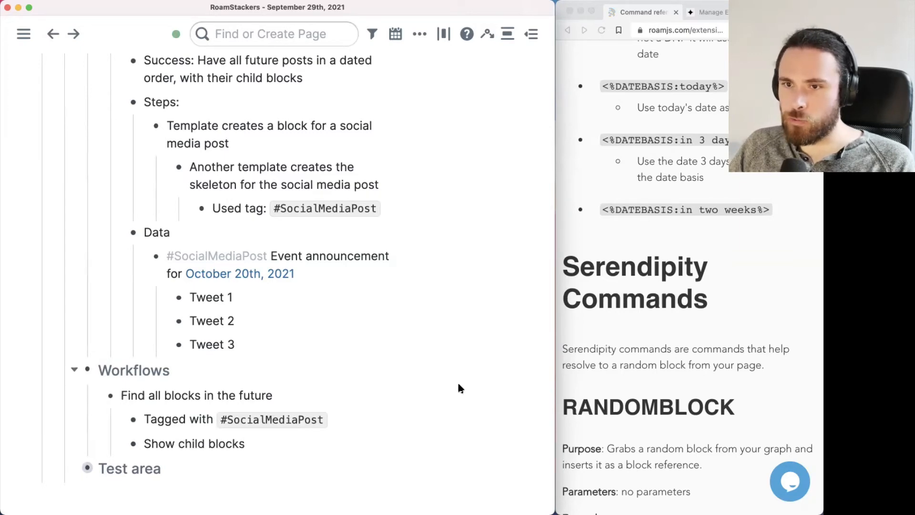
Add an empty block below "Show child blocks", at the same level as "Find all blocks in the future".
{"action": "scroll", "coordinate": [310, 402], "scroll_direction": "down", "scroll_amount": 2}
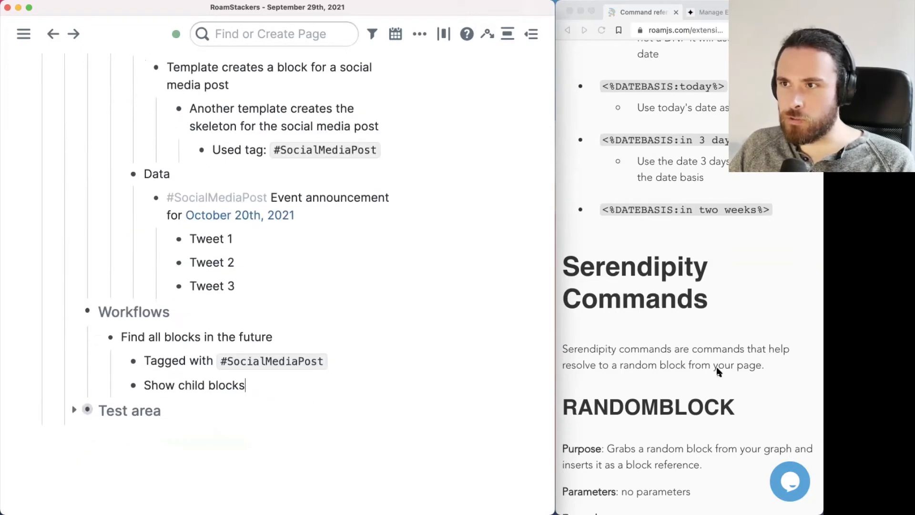
{"action": "scroll", "coordinate": [718, 372], "scroll_direction": "down", "scroll_amount": 6}
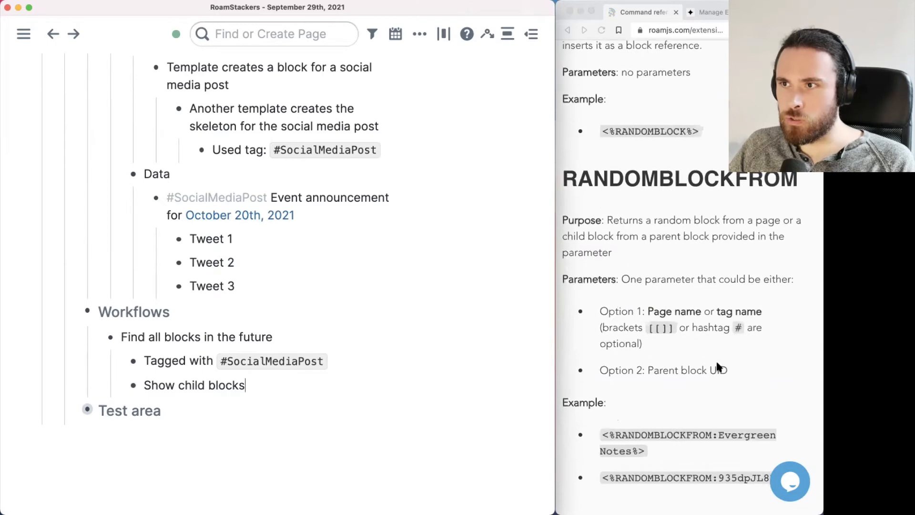
{"action": "scroll", "coordinate": [719, 366], "scroll_direction": "up", "scroll_amount": 5}
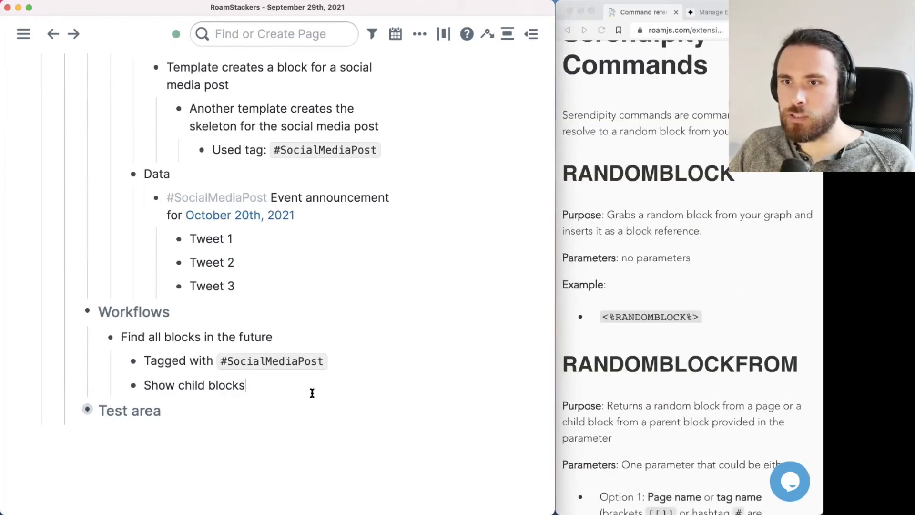
{"action": "key", "text": "Return"}
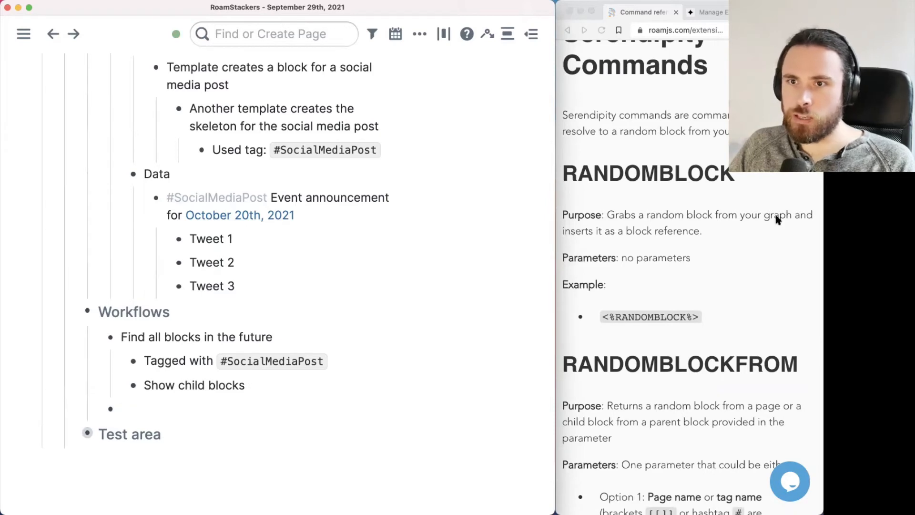
Search the SmartBlocks command reference for "future" and read the purpose, parameters and example of TODOFUTURE.
{"action": "scroll", "coordinate": [700, 299], "scroll_direction": "down", "scroll_amount": 10}
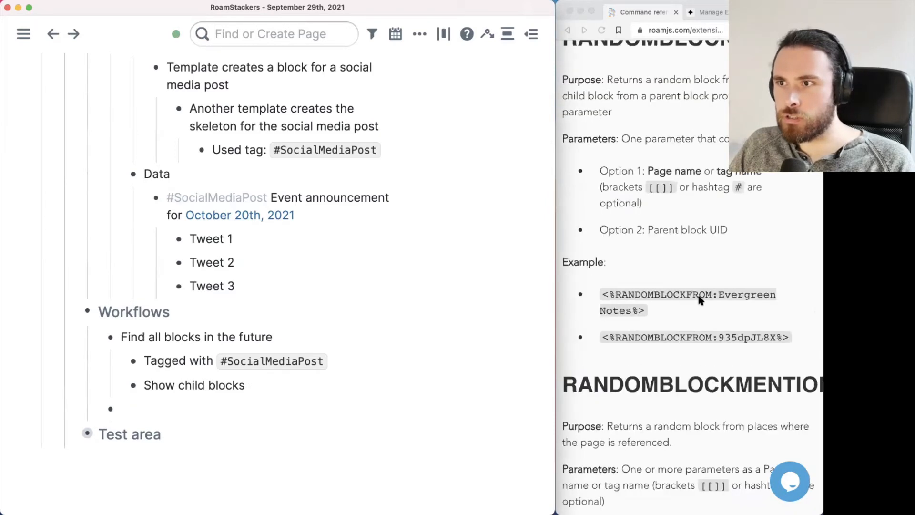
{"action": "left_click", "coordinate": [700, 300]}
{"action": "key", "text": "super+f"}
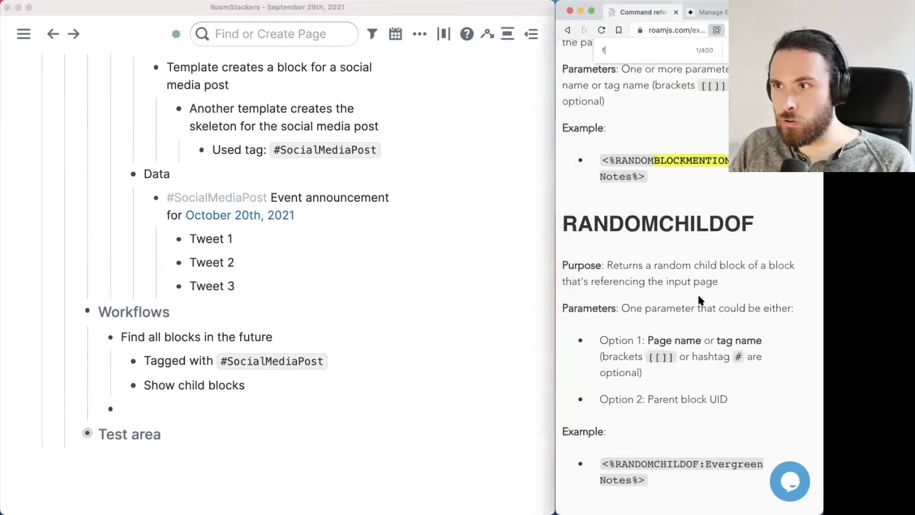
{"action": "type", "text": "future"}
{"action": "key", "text": "Escape"}
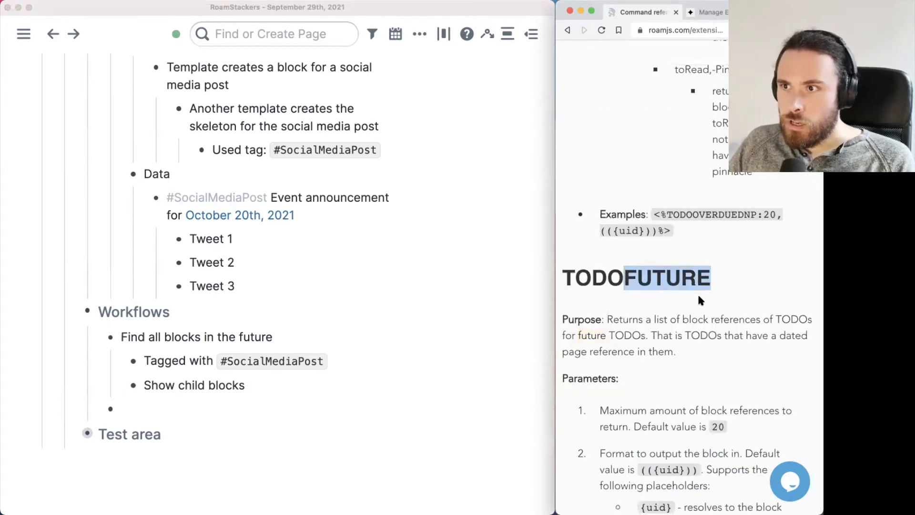
{"action": "scroll", "coordinate": [699, 299], "scroll_direction": "down", "scroll_amount": 2}
{"action": "scroll", "coordinate": [699, 298], "scroll_direction": "down", "scroll_amount": 10}
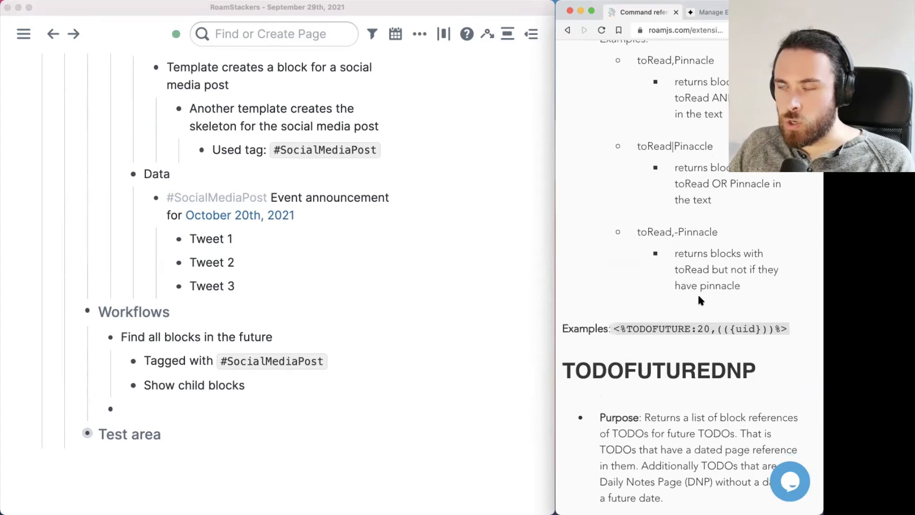
{"action": "scroll", "coordinate": [699, 299], "scroll_direction": "up", "scroll_amount": 10}
{"action": "scroll", "coordinate": [700, 299], "scroll_direction": "up", "scroll_amount": 2}
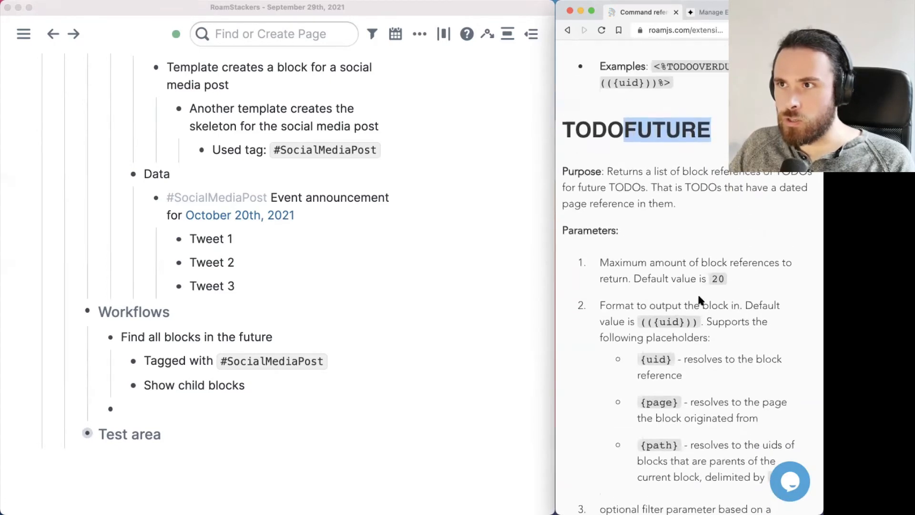
Turn the event announcement block under Data into a TODO item.
{"action": "left_click", "coordinate": [321, 216]}
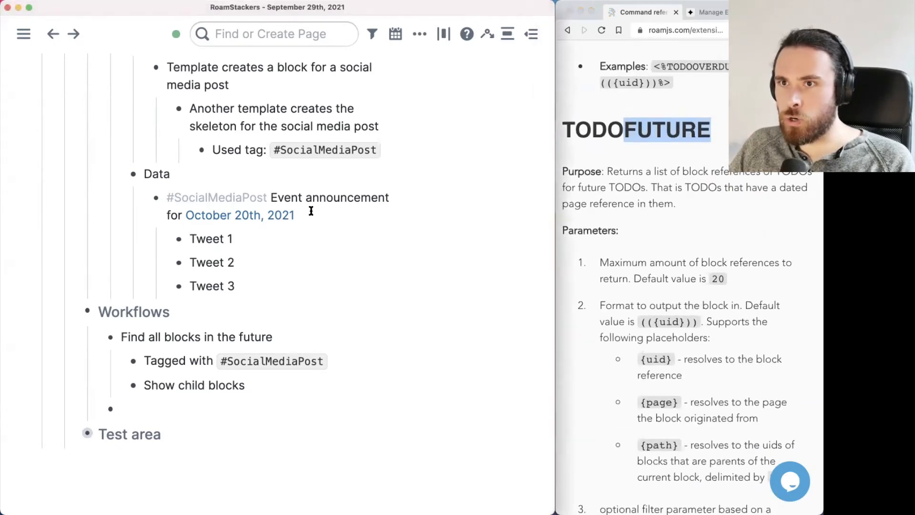
{"action": "left_click", "coordinate": [328, 213]}
{"action": "key", "text": "super+Return"}
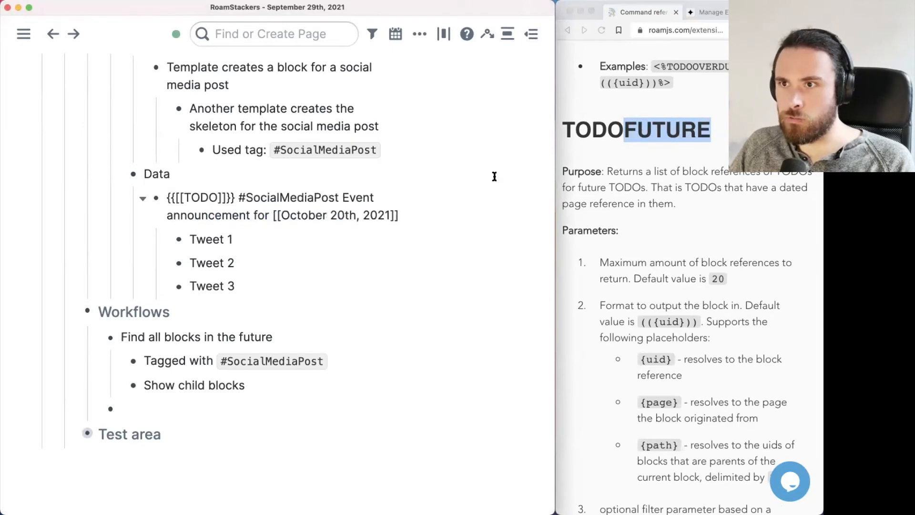
{"action": "key", "text": "Escape"}
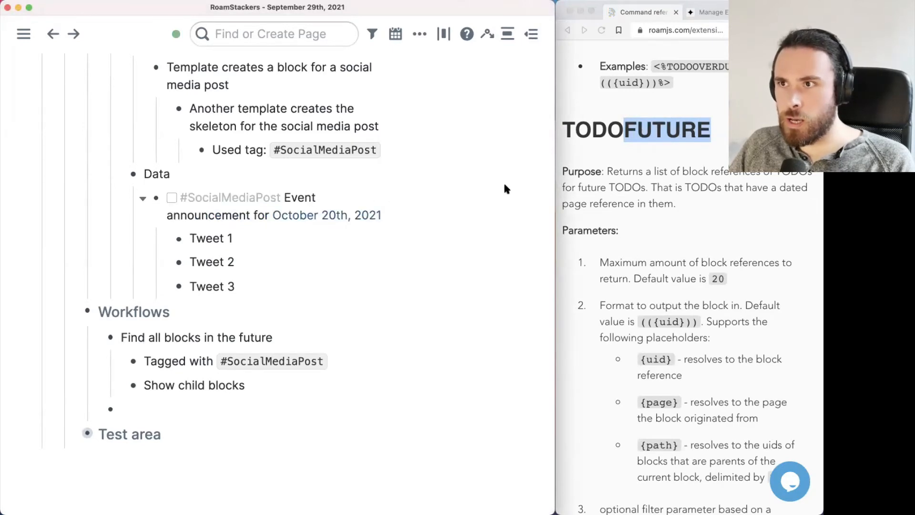
Go to the next "future" match in the command reference and read the TODOFUTUREDNP purpose and parameters.
{"action": "left_click", "coordinate": [639, 148]}
{"action": "key", "text": "super+f"}
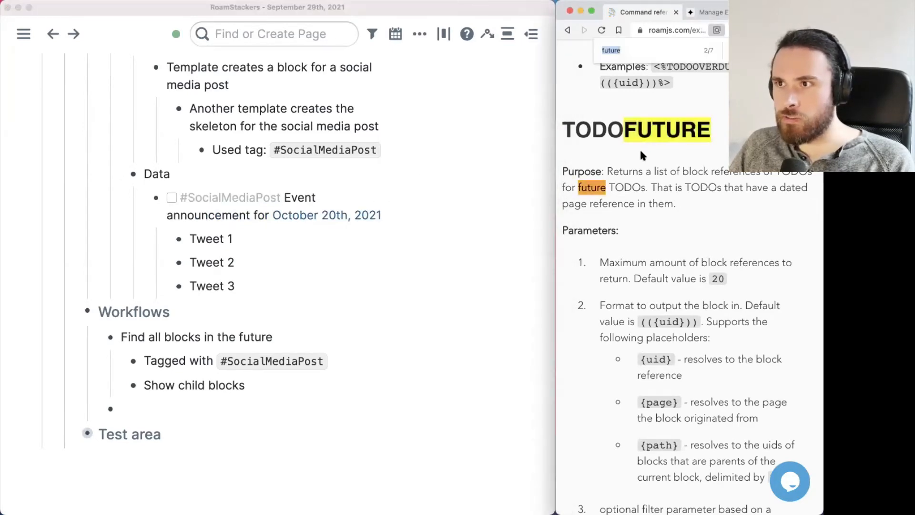
{"action": "key", "text": "Return"}
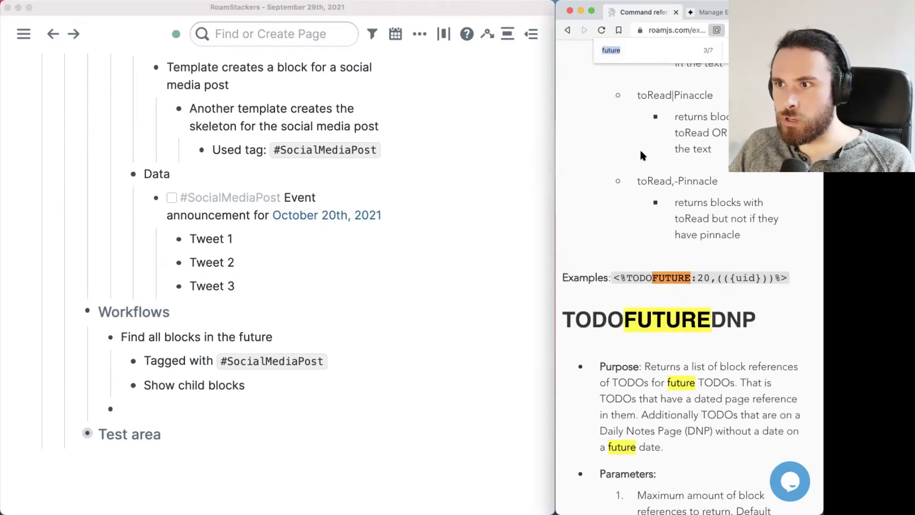
{"action": "scroll", "coordinate": [697, 319], "scroll_direction": "down", "scroll_amount": 5}
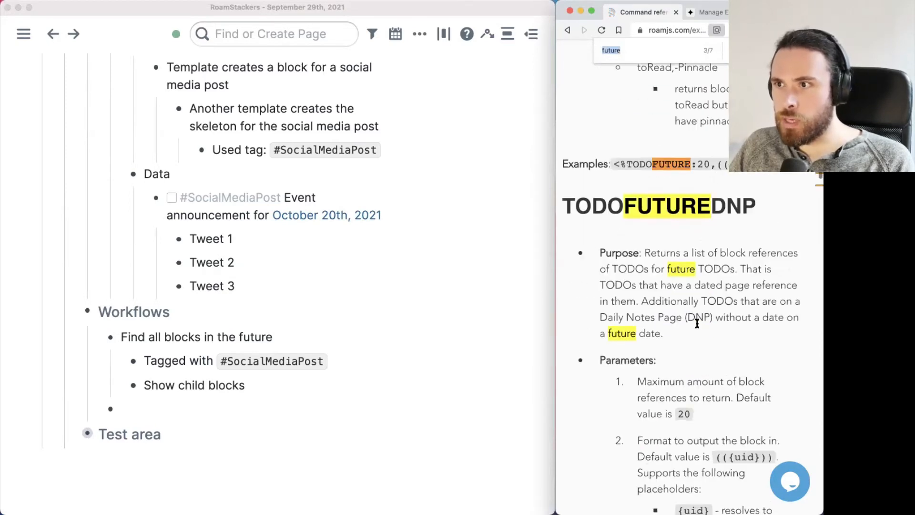
{"action": "scroll", "coordinate": [697, 321], "scroll_direction": "down", "scroll_amount": 2}
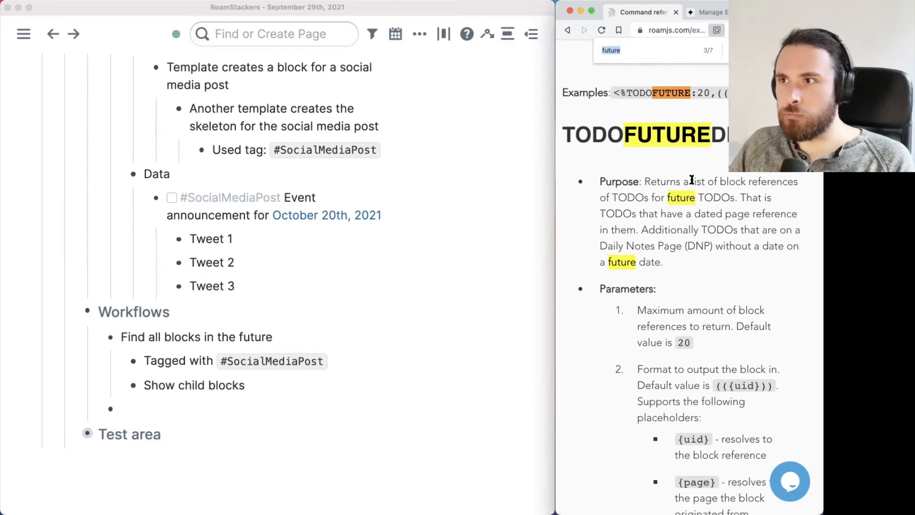
{"action": "scroll", "coordinate": [692, 179], "scroll_direction": "down", "scroll_amount": 2}
{"action": "scroll", "coordinate": [692, 179], "scroll_direction": "down", "scroll_amount": 2}
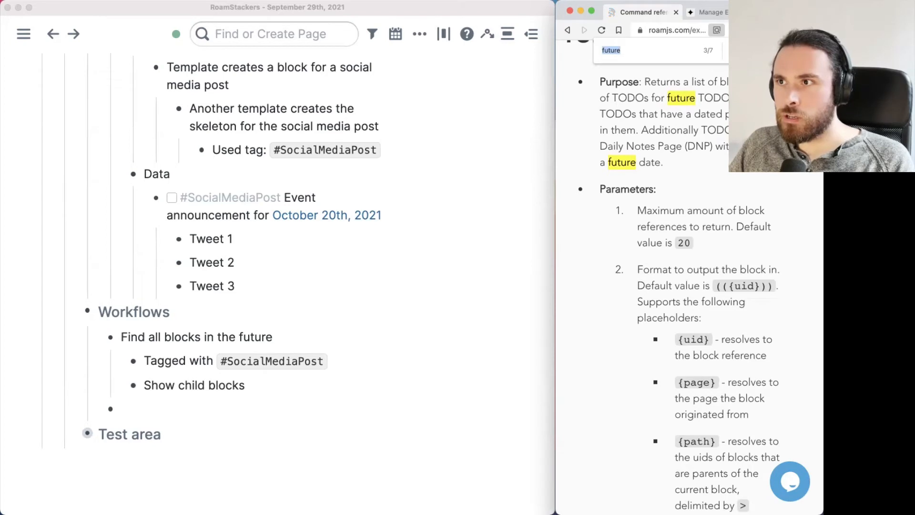
Step through the "future" matches in the command reference to compare TODOFUTURE with TODOFUTUREDNP, and close the search at the TODOFUTUREDNP heading.
{"action": "key", "text": "Return"}
{"action": "key", "text": "Return"}
{"action": "key", "text": "Return"}
{"action": "key", "text": "Return"}
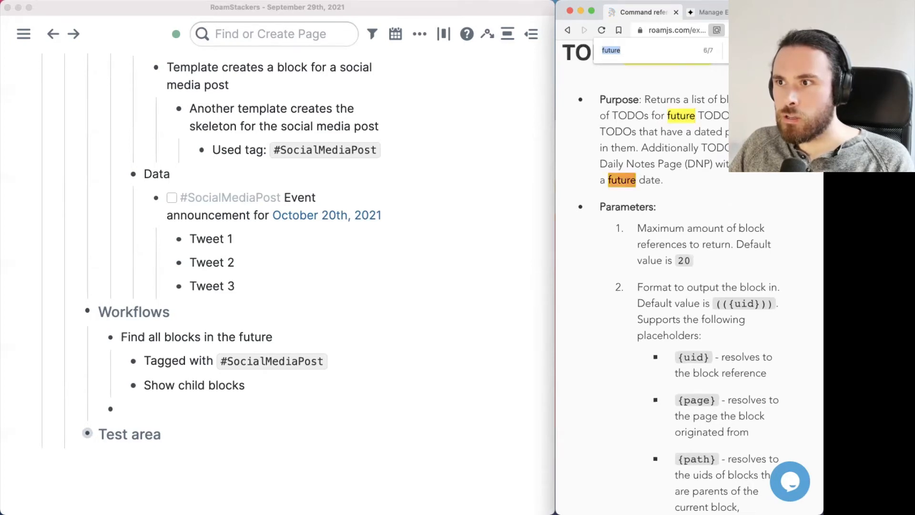
{"action": "key", "text": "Return"}
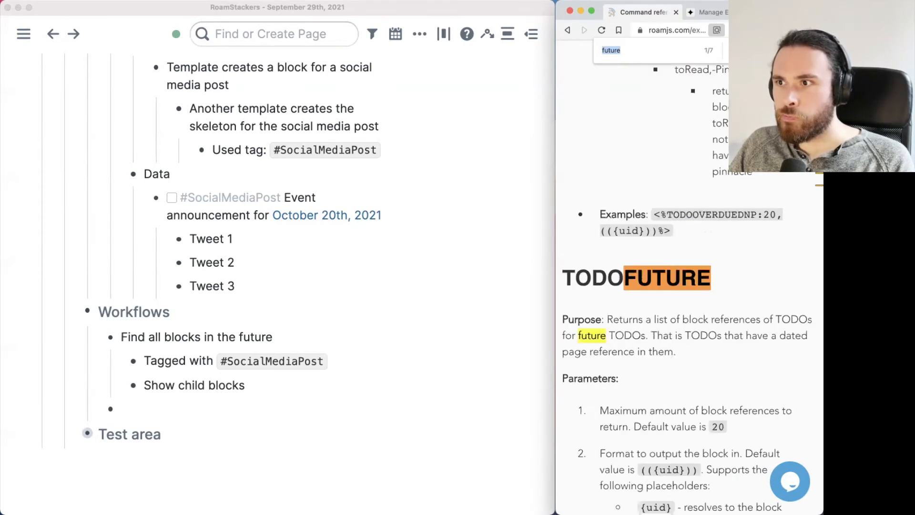
{"action": "key", "text": "Return"}
{"action": "key", "text": "Return"}
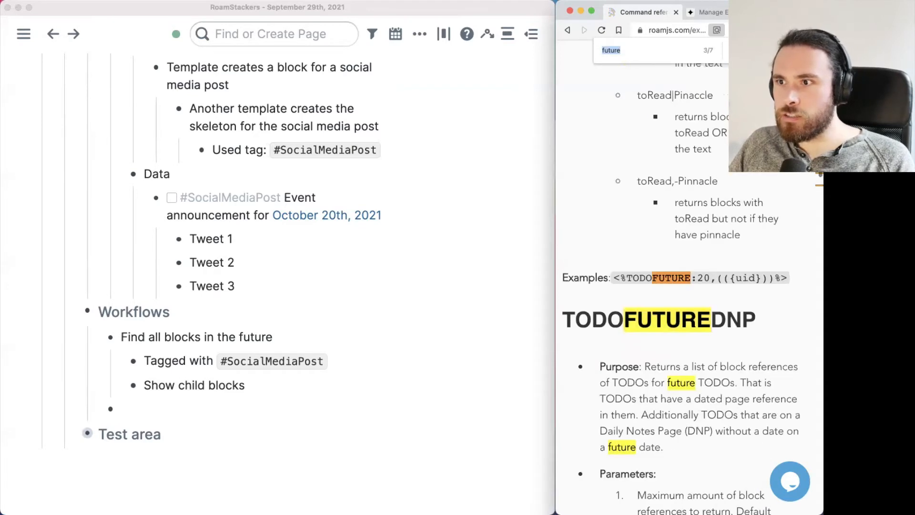
{"action": "key", "text": "Return"}
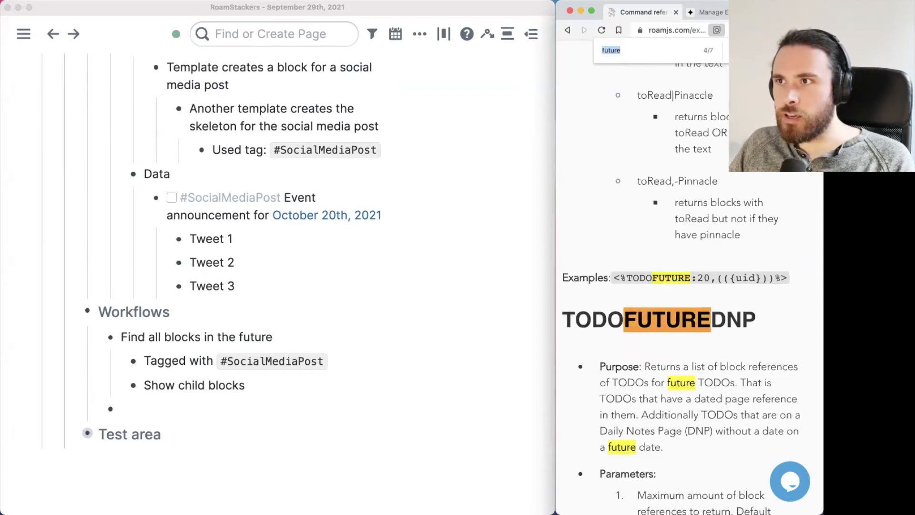
{"action": "key", "text": "Escape"}
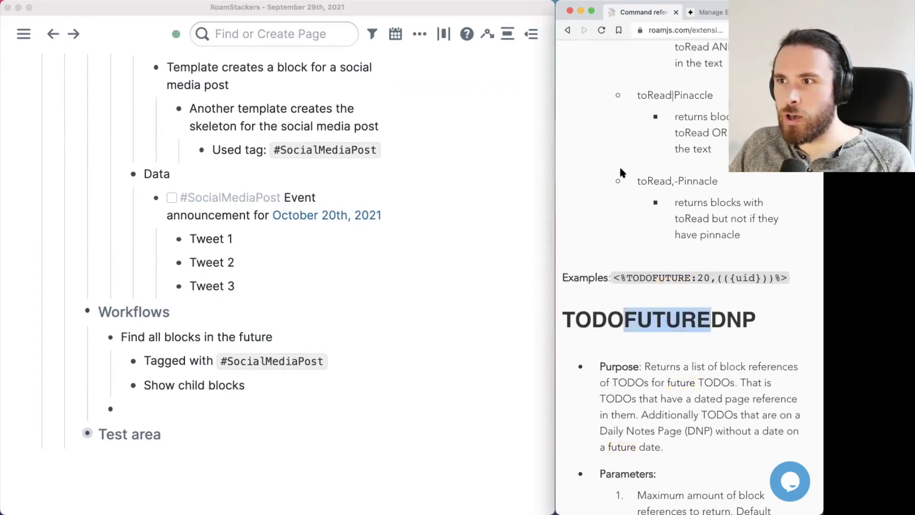
{"action": "left_click", "coordinate": [581, 202]}
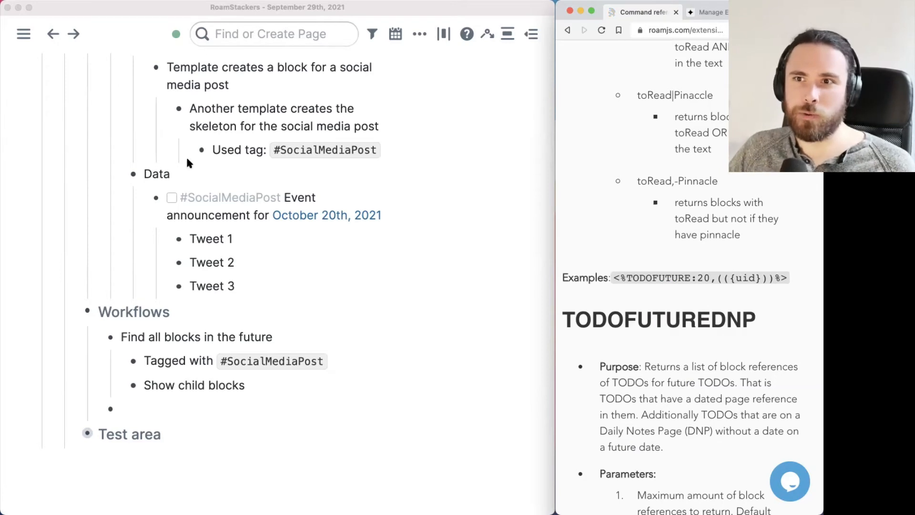
Examine the raw text of the event announcement block under Data, including its TODO marker, tag and date reference.
{"action": "left_click", "coordinate": [398, 205]}
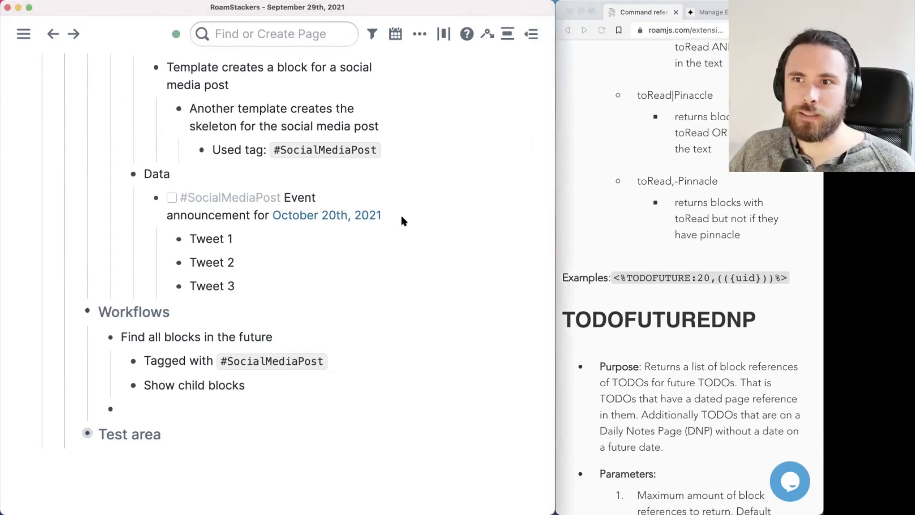
{"action": "left_click", "coordinate": [398, 214]}
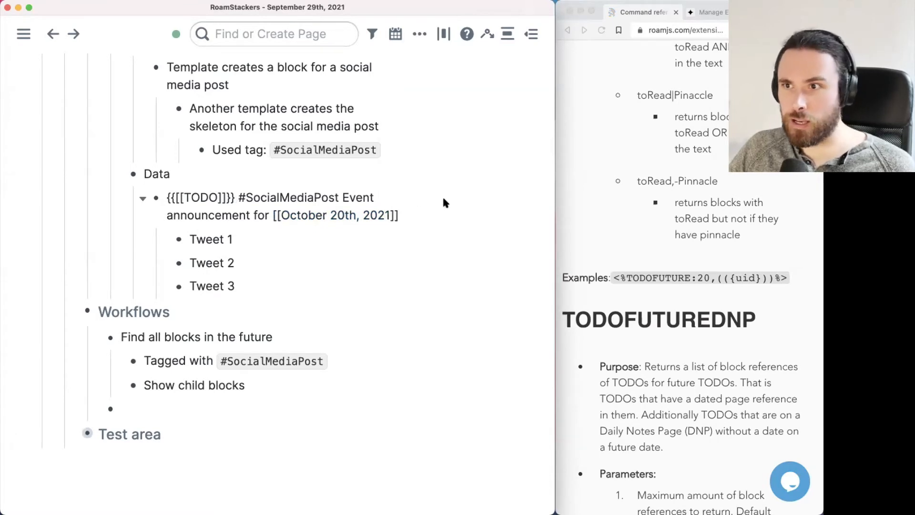
{"action": "left_click", "coordinate": [463, 206]}
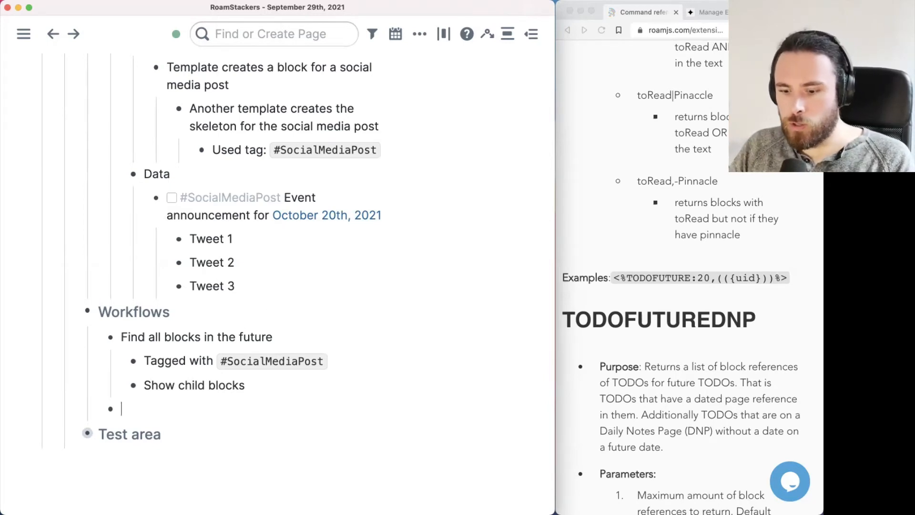
Enter "#SmartBlock Fetch future social media posts" in the empty block under Workflows.
{"action": "type", "text": "#SmartBlock"}
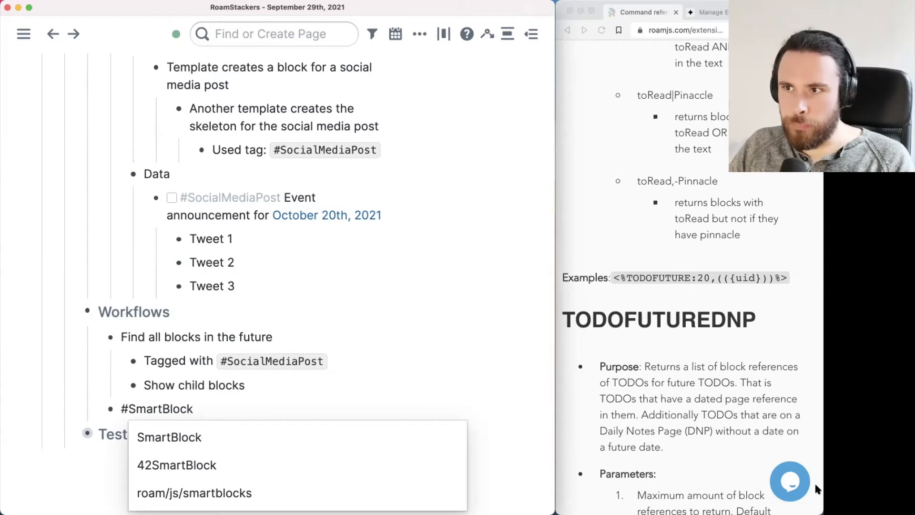
{"action": "scroll", "coordinate": [703, 379], "scroll_direction": "down", "scroll_amount": 5}
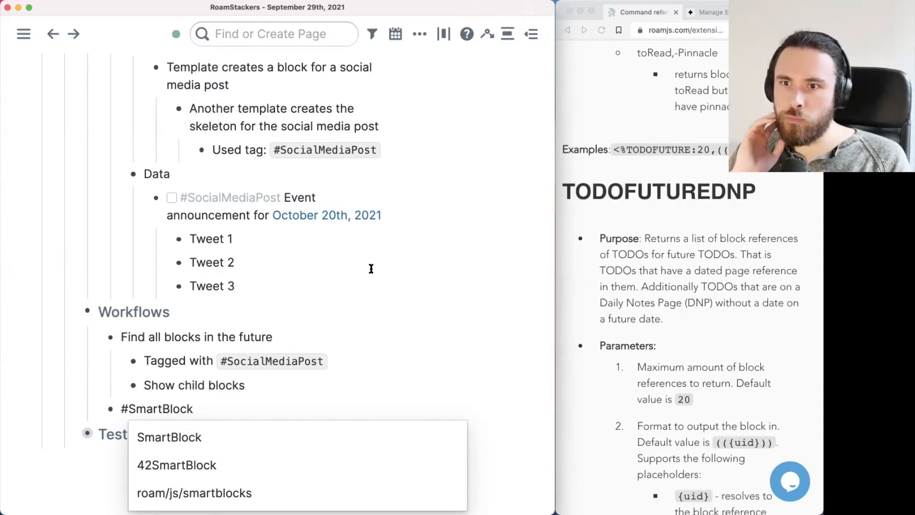
{"action": "key", "text": "Escape"}
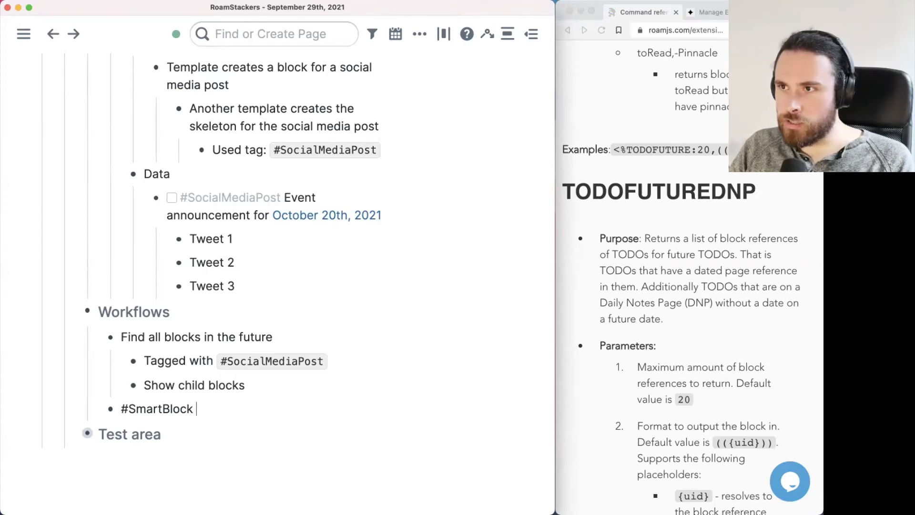
{"action": "type", "text": "Fetch"}
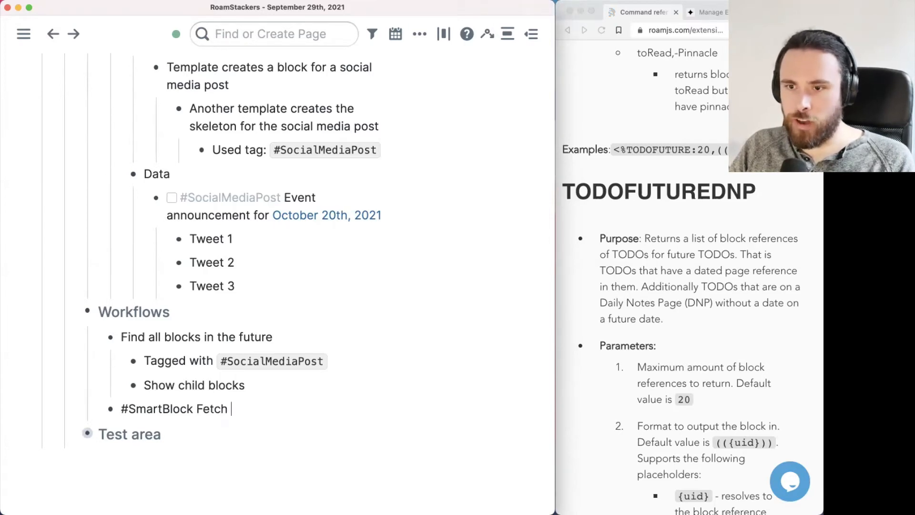
{"action": "type", "text": " future s"}
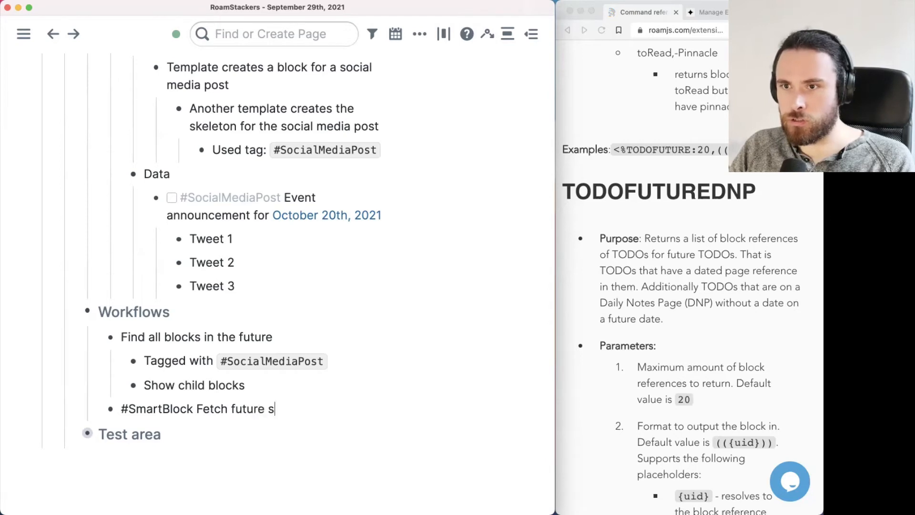
{"action": "type", "text": "ocial media posts"}
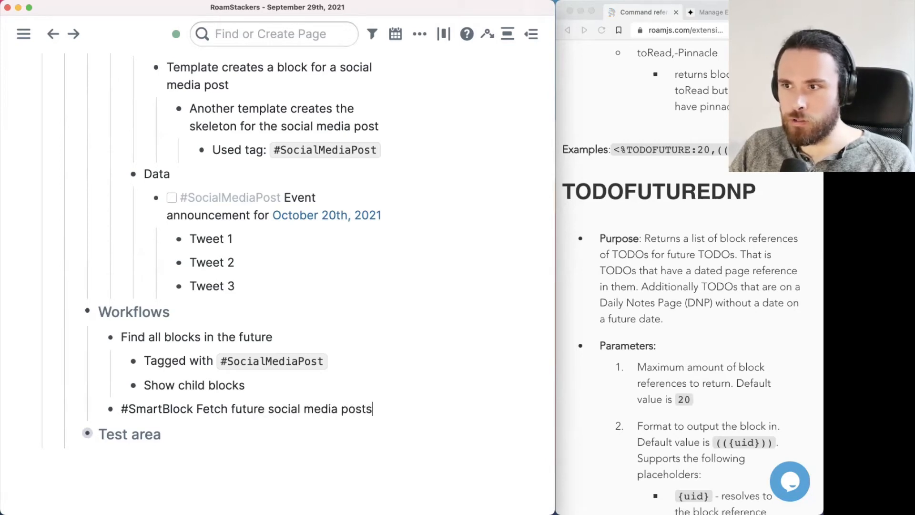
Read the TODOFUTUREDNP parameters for the maximum number of block references and the output format placeholders.
{"action": "scroll", "coordinate": [732, 370], "scroll_direction": "down", "scroll_amount": 3}
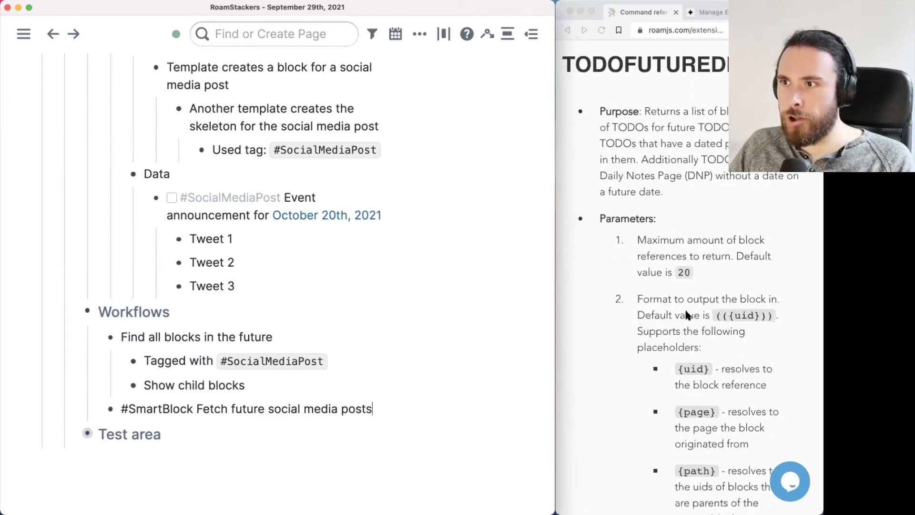
{"action": "scroll", "coordinate": [685, 314], "scroll_direction": "down", "scroll_amount": 3}
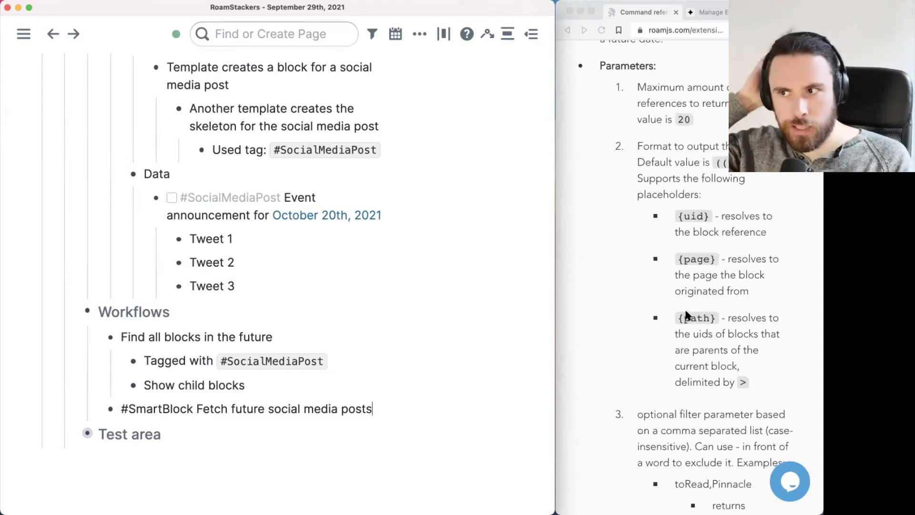
{"action": "scroll", "coordinate": [687, 314], "scroll_direction": "down", "scroll_amount": 1}
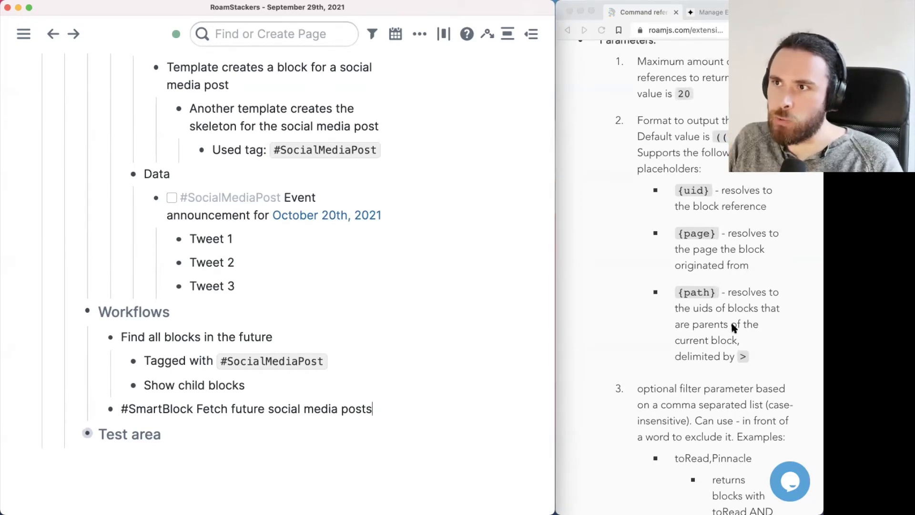
{"action": "scroll", "coordinate": [731, 321], "scroll_direction": "up", "scroll_amount": 2}
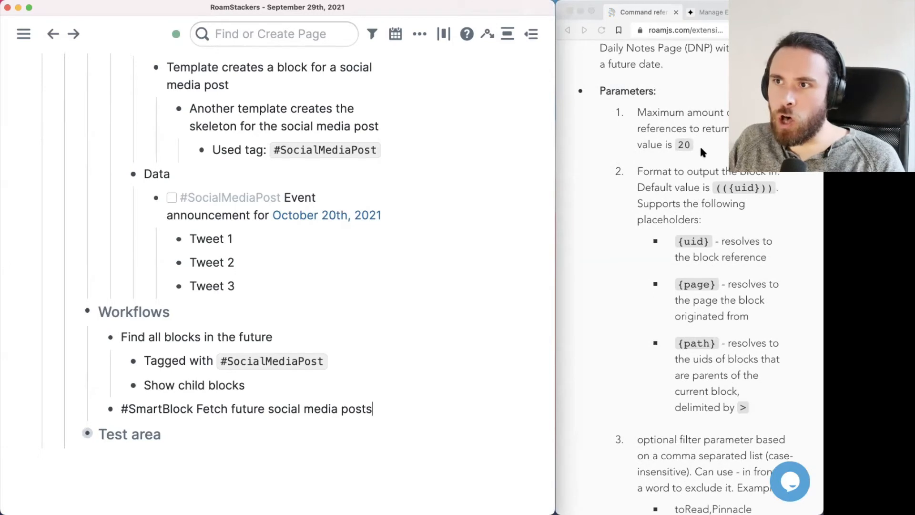
{"action": "left_click", "coordinate": [688, 146]}
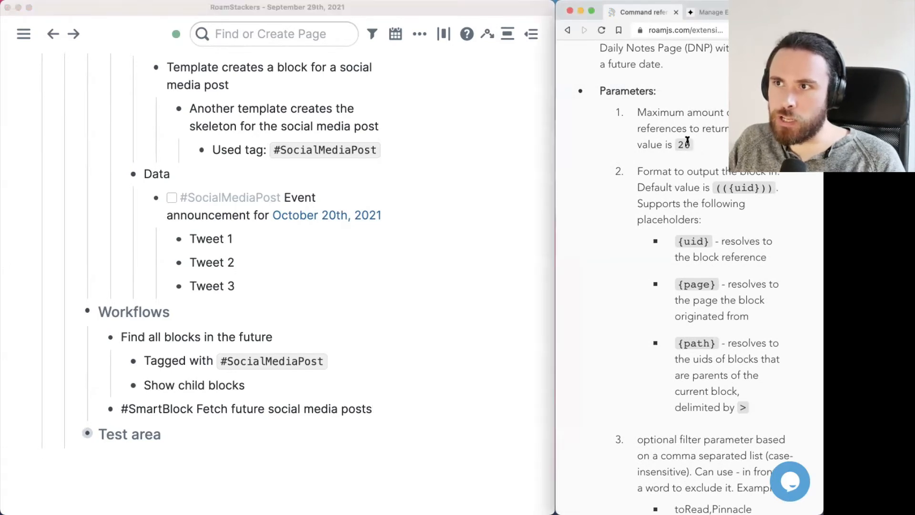
{"action": "scroll", "coordinate": [681, 138], "scroll_direction": "up", "scroll_amount": 2}
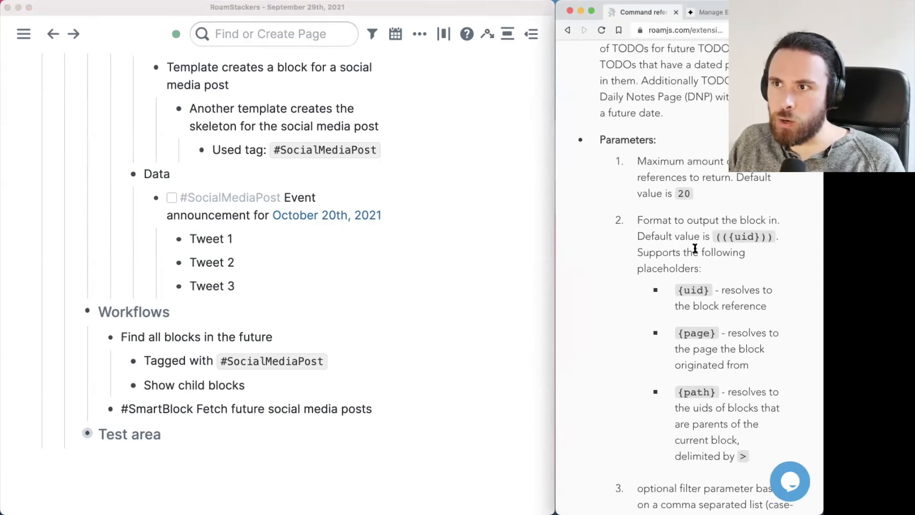
{"action": "scroll", "coordinate": [711, 292], "scroll_direction": "down", "scroll_amount": 3}
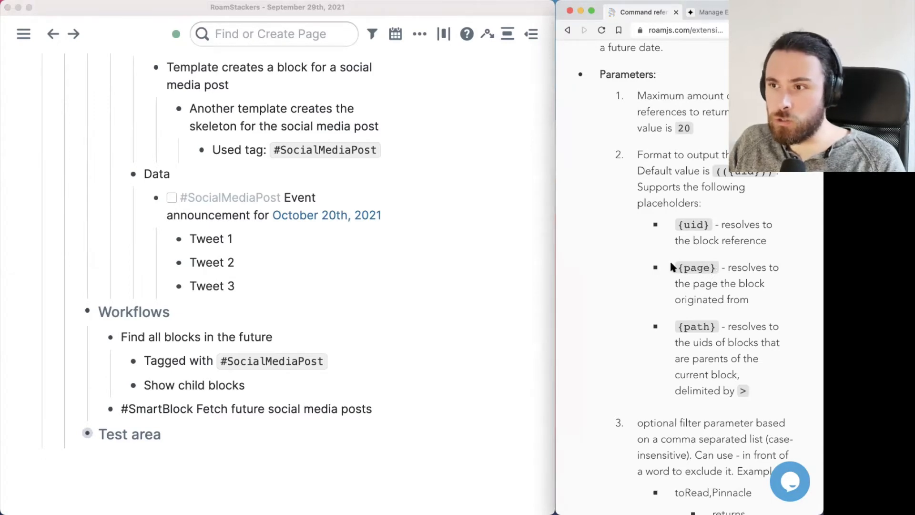
Study the optional filter parameter of TODOFUTUREDNP, including its AND, OR and exclusion examples and the sample command.
{"action": "scroll", "coordinate": [734, 379], "scroll_direction": "down", "scroll_amount": 3}
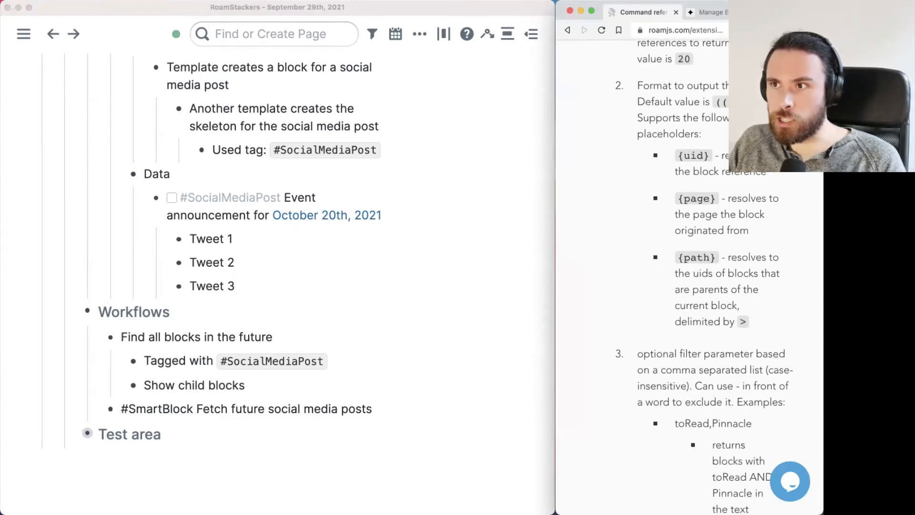
{"action": "scroll", "coordinate": [712, 308], "scroll_direction": "down", "scroll_amount": 10}
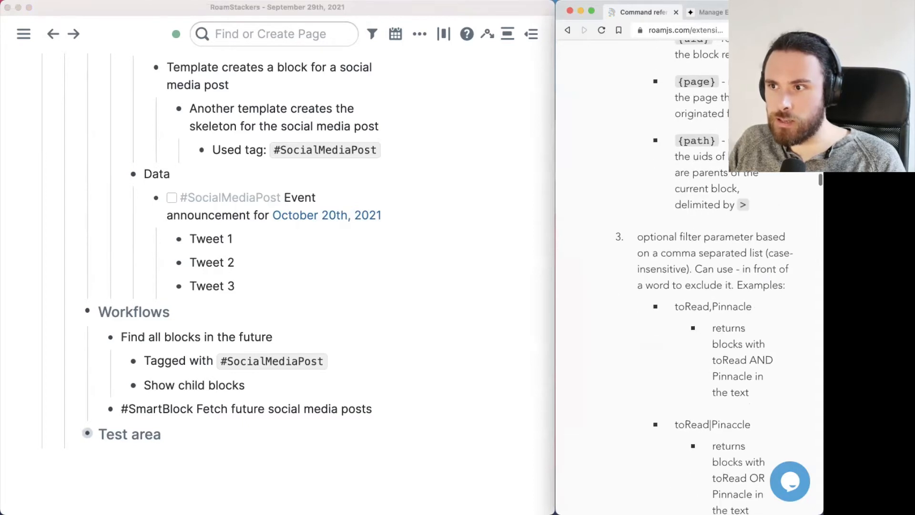
{"action": "scroll", "coordinate": [750, 283], "scroll_direction": "down", "scroll_amount": 5}
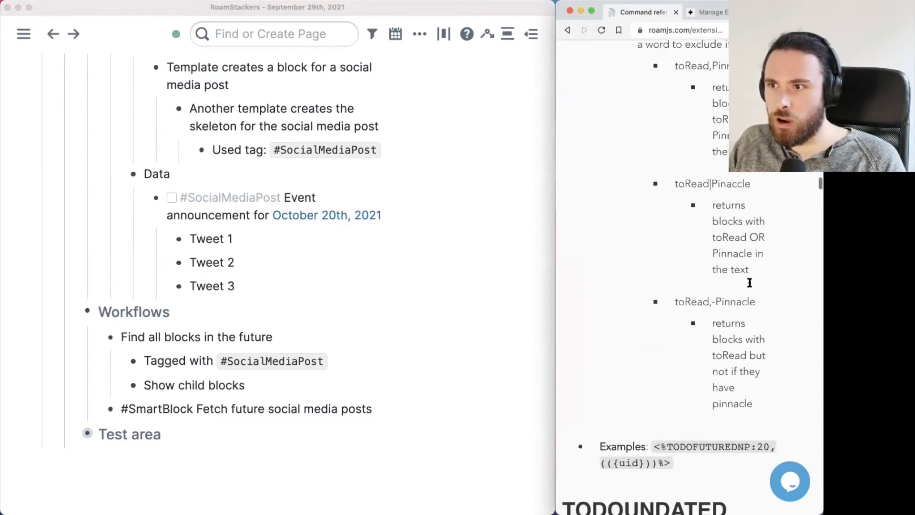
{"action": "scroll", "coordinate": [750, 282], "scroll_direction": "up", "scroll_amount": 6}
{"action": "scroll", "coordinate": [750, 283], "scroll_direction": "up", "scroll_amount": 5}
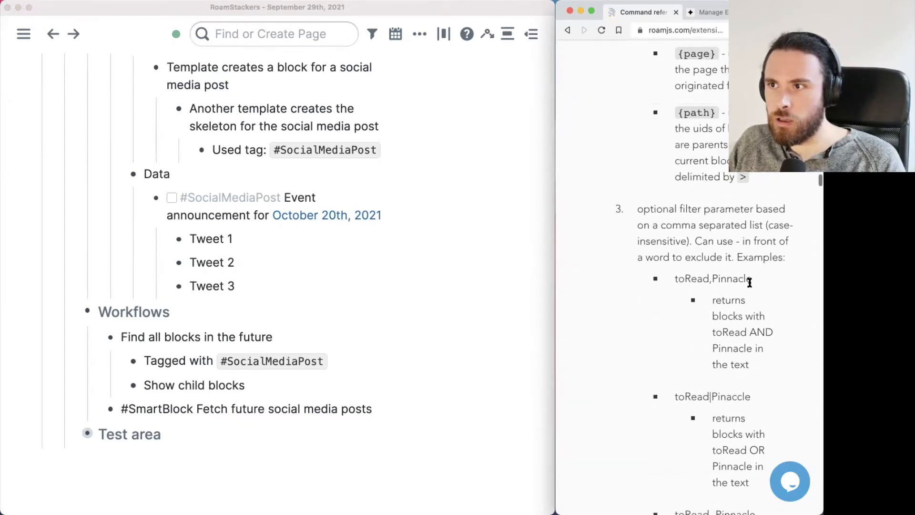
{"action": "scroll", "coordinate": [751, 284], "scroll_direction": "down", "scroll_amount": 8}
{"action": "scroll", "coordinate": [750, 285], "scroll_direction": "down", "scroll_amount": 3}
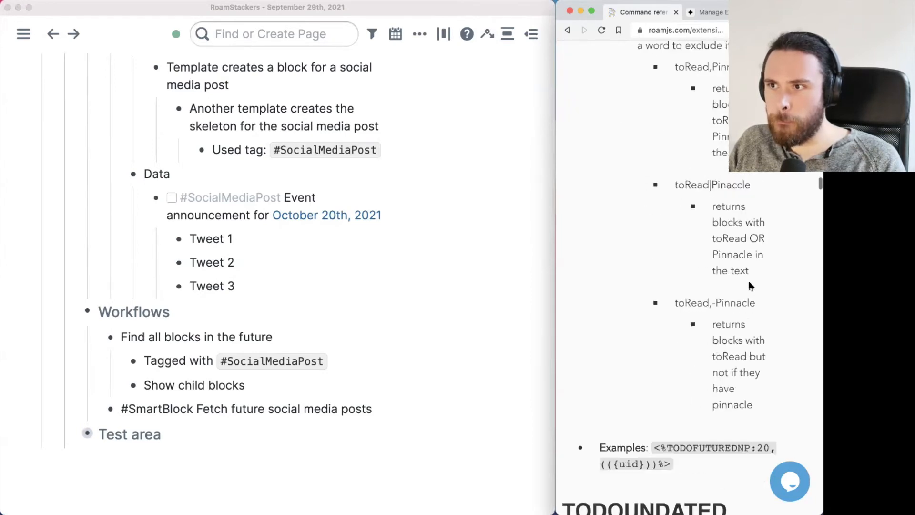
{"action": "scroll", "coordinate": [750, 284], "scroll_direction": "up", "scroll_amount": 1}
{"action": "scroll", "coordinate": [749, 283], "scroll_direction": "down", "scroll_amount": 4}
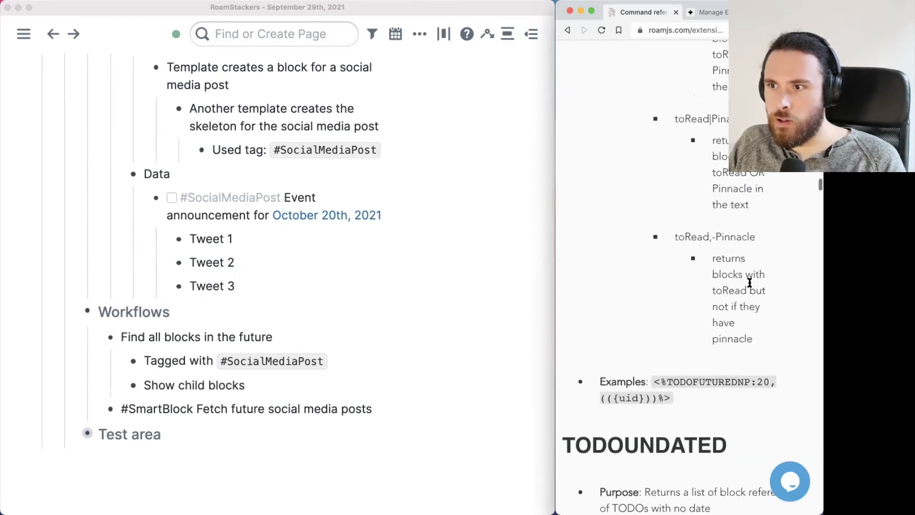
{"action": "scroll", "coordinate": [750, 283], "scroll_direction": "up", "scroll_amount": 5}
{"action": "scroll", "coordinate": [749, 282], "scroll_direction": "up", "scroll_amount": 2}
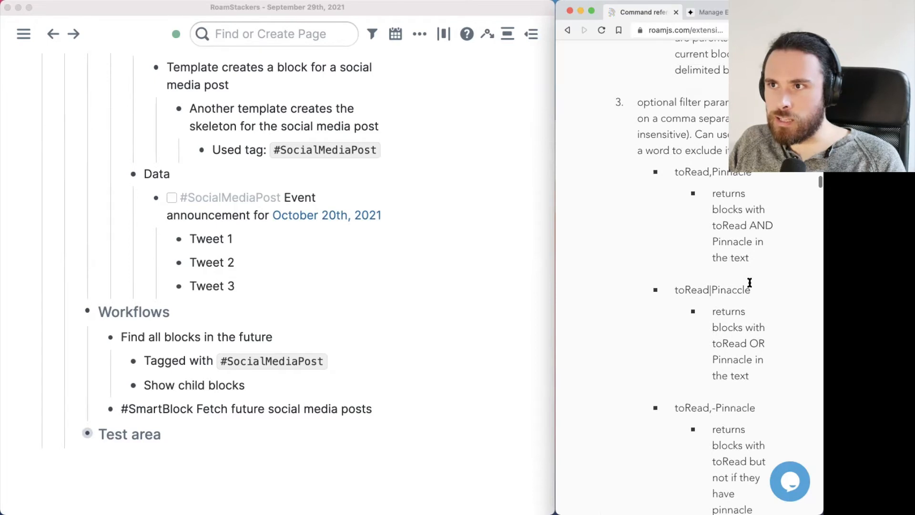
{"action": "scroll", "coordinate": [749, 282], "scroll_direction": "up", "scroll_amount": 2}
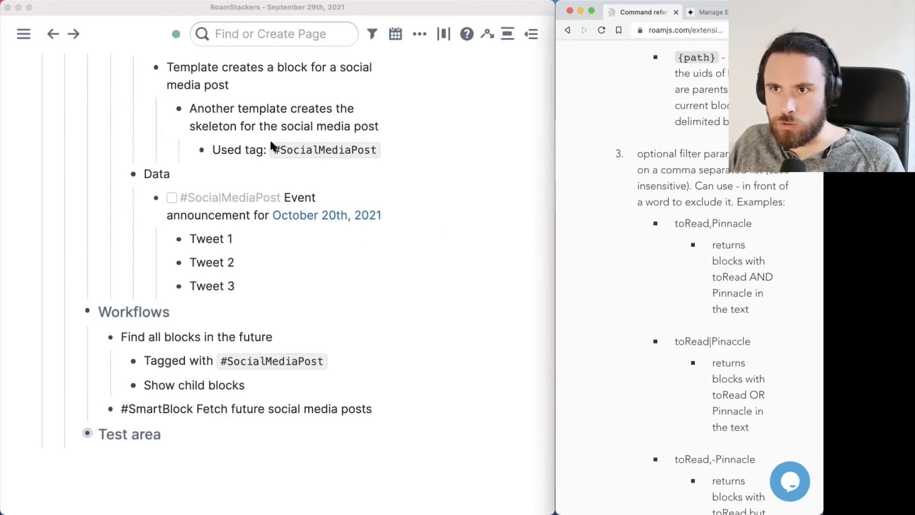
{"action": "scroll", "coordinate": [712, 368], "scroll_direction": "down", "scroll_amount": 1}
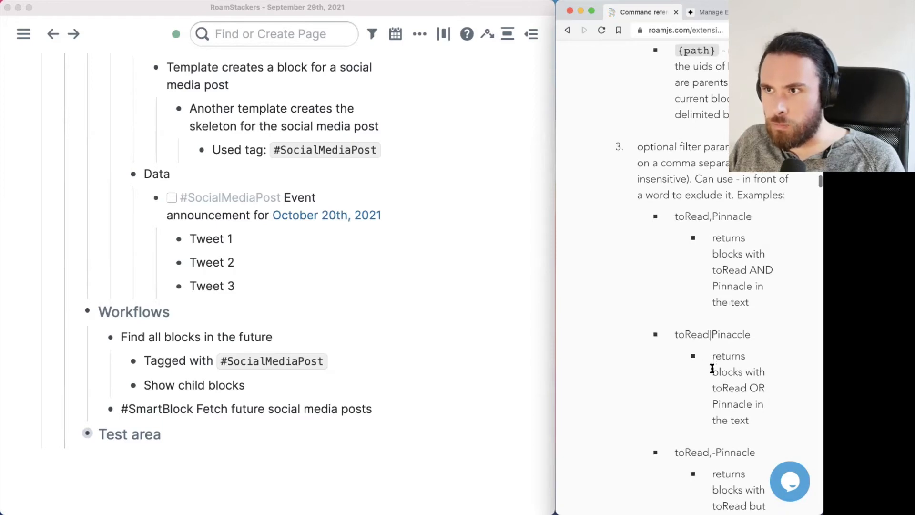
{"action": "scroll", "coordinate": [665, 266], "scroll_direction": "down", "scroll_amount": 1}
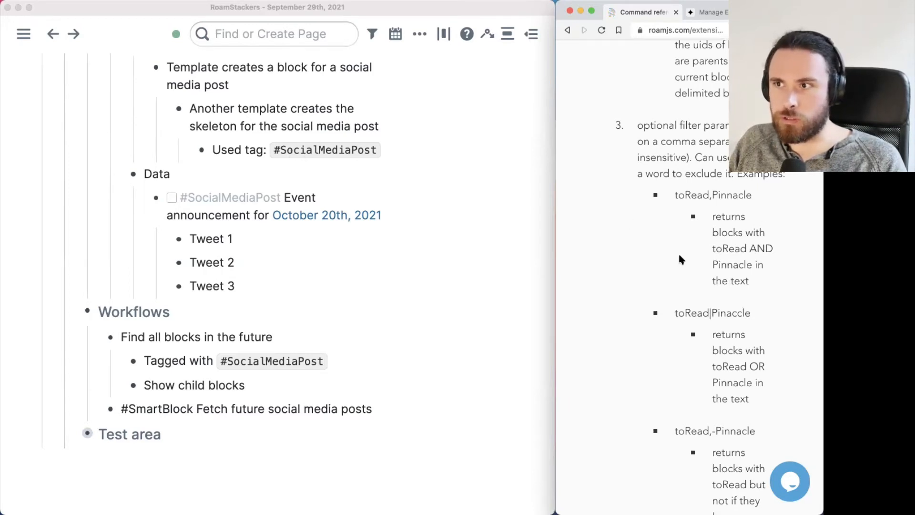
{"action": "scroll", "coordinate": [681, 258], "scroll_direction": "down", "scroll_amount": 1}
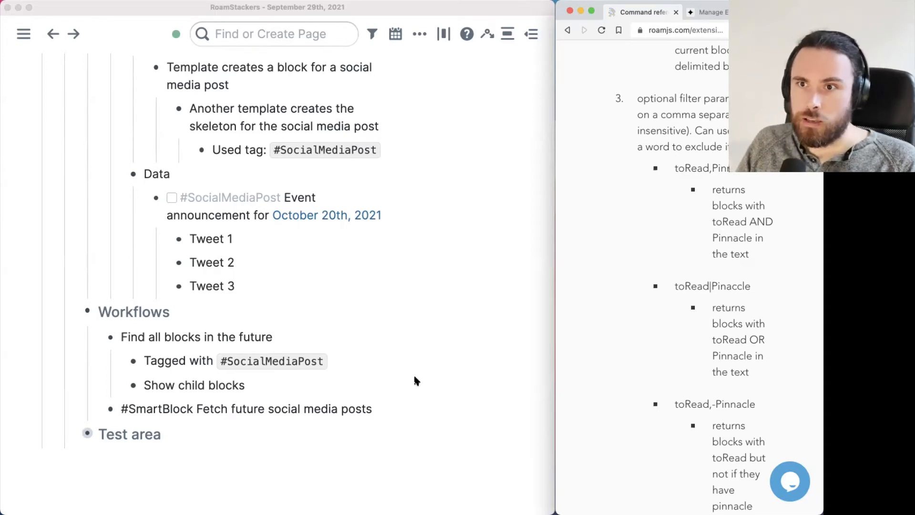
Add an empty child block under the "Fetch future social media posts" SmartBlock.
{"action": "left_click", "coordinate": [380, 381]}
{"action": "left_click", "coordinate": [432, 400]}
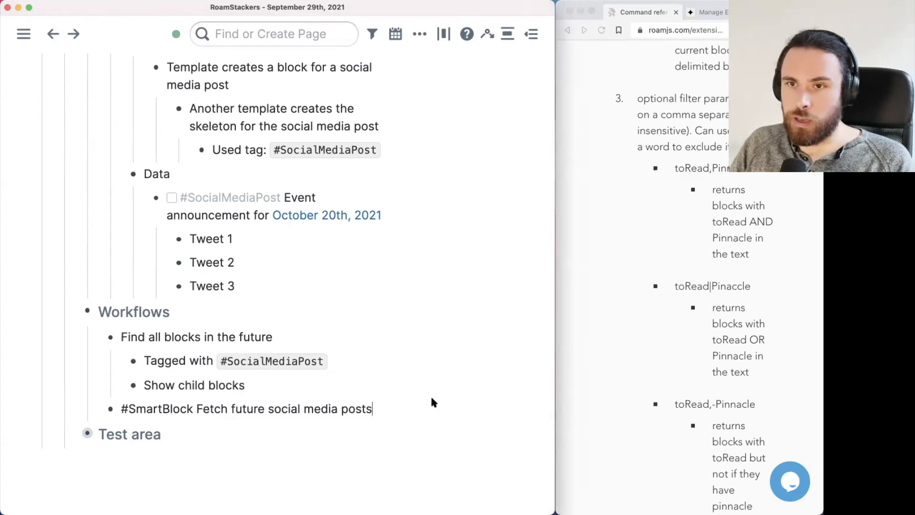
{"action": "key", "text": "Return"}
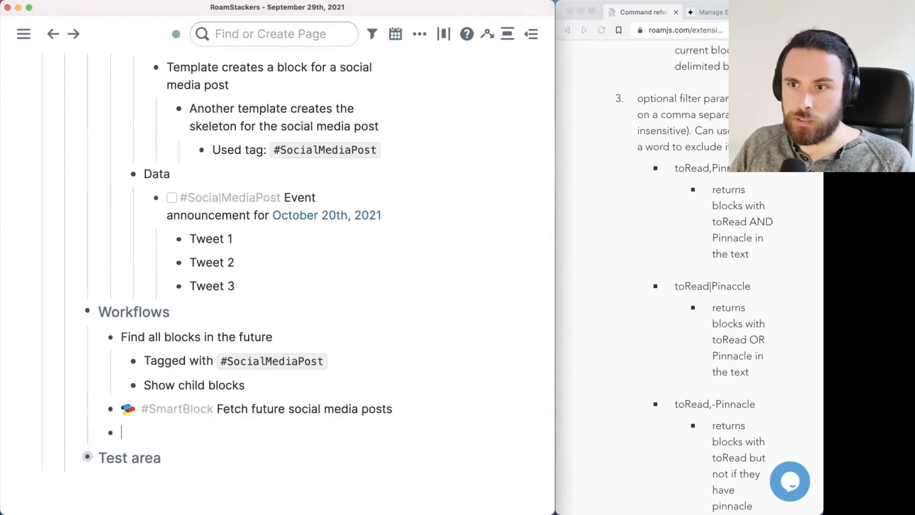
{"action": "key", "text": "Tab"}
{"action": "scroll", "coordinate": [559, 291], "scroll_direction": "up", "scroll_amount": 5}
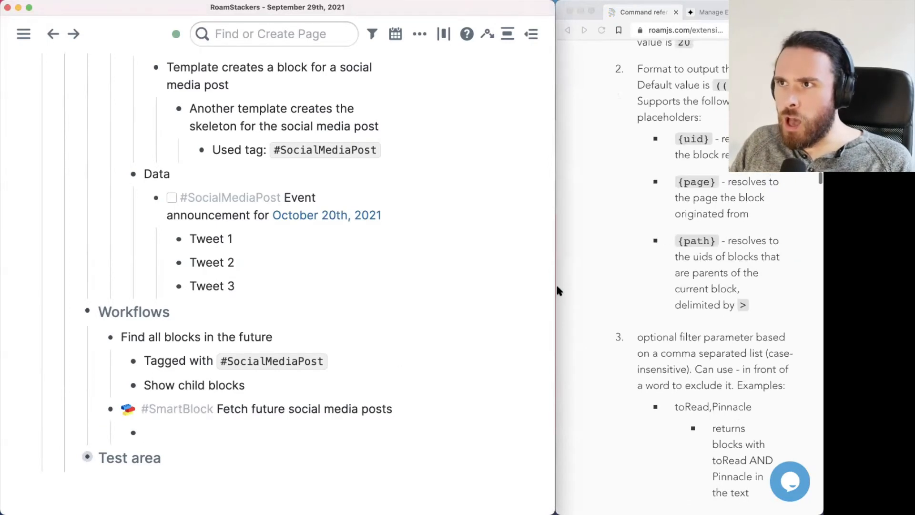
{"action": "scroll", "coordinate": [559, 291], "scroll_direction": "up", "scroll_amount": 5}
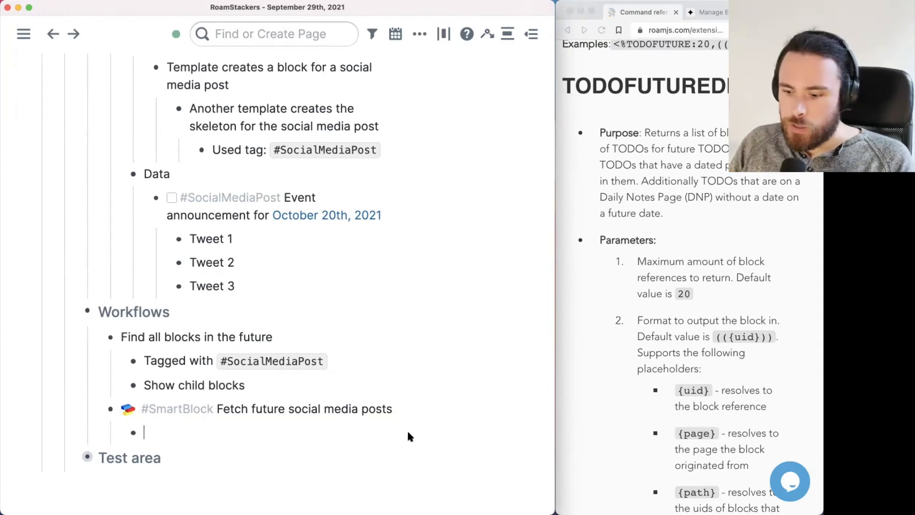
{"action": "type", "text": "<%"}
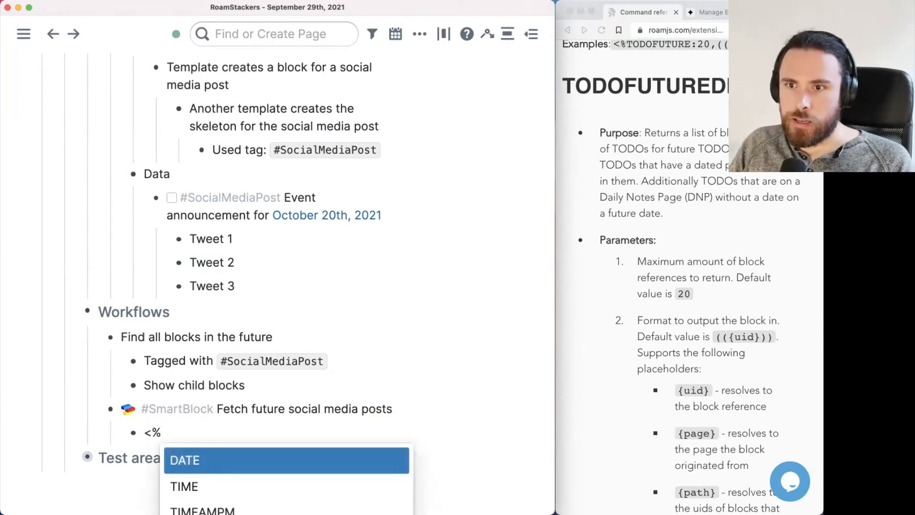
{"action": "key", "text": "BackSpace"}
{"action": "key", "text": "BackSpace"}
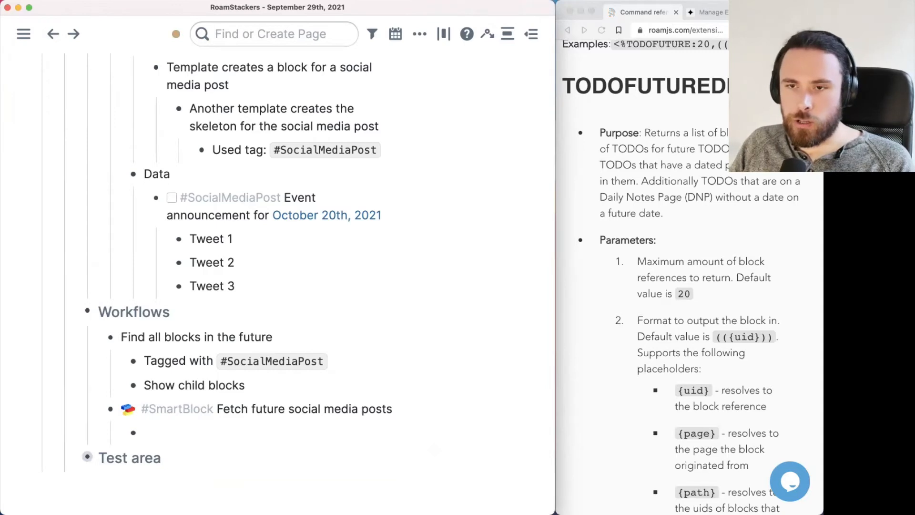
Start a SmartBlocks command with "<%" in the empty child block and filter the command suggestions by "block".
{"action": "scroll", "coordinate": [341, 440], "scroll_direction": "down", "scroll_amount": 2}
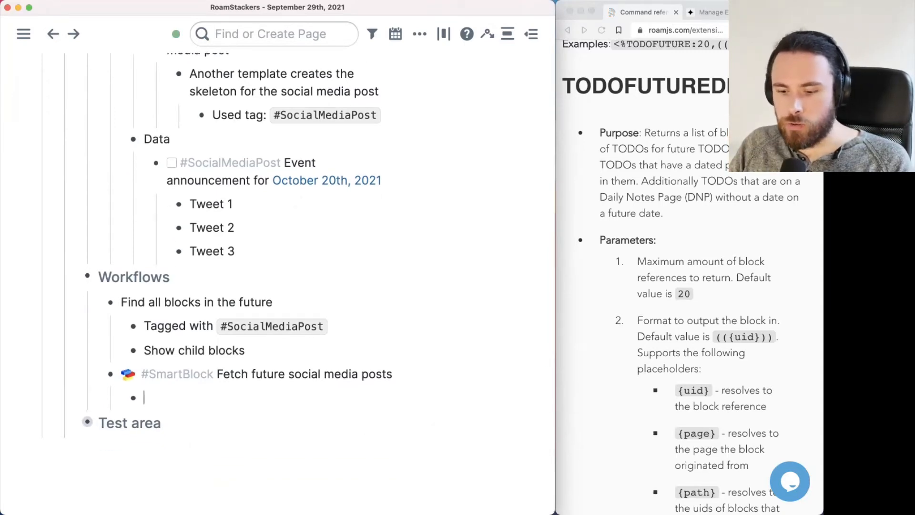
{"action": "type", "text": "<"}
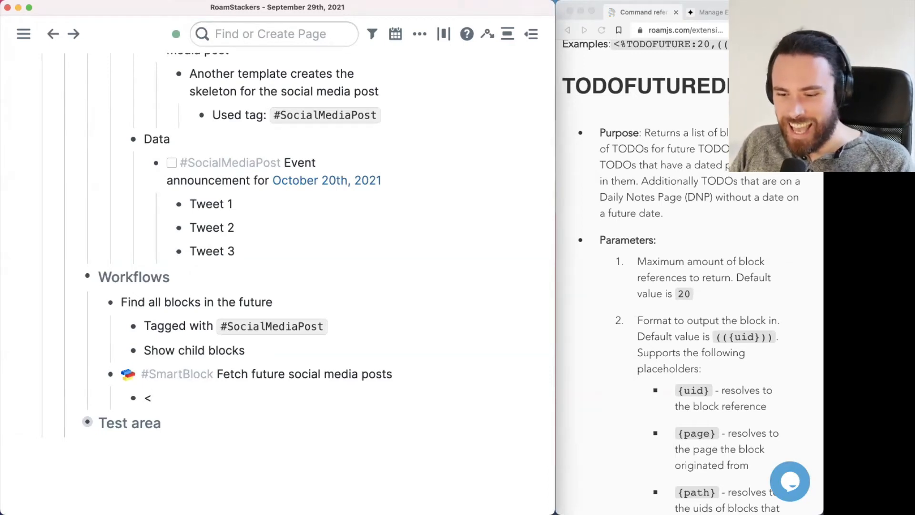
{"action": "type", "text": "%"}
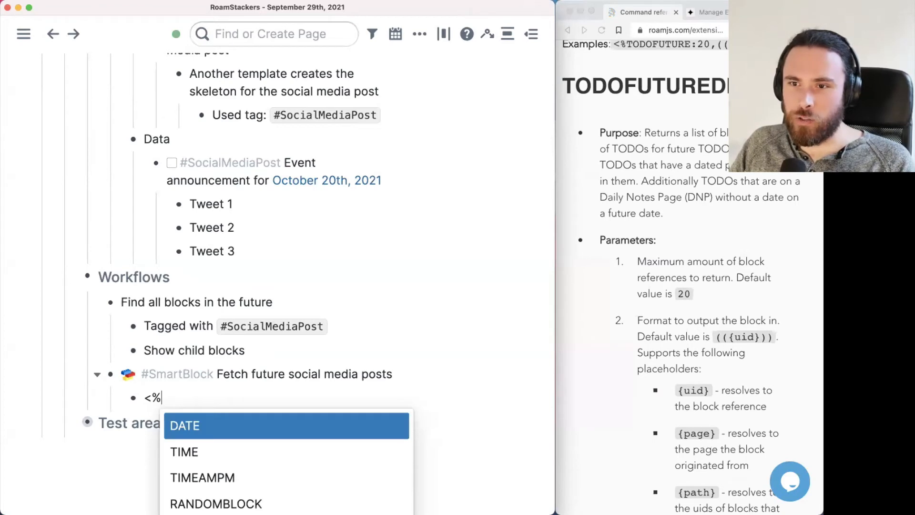
{"action": "scroll", "coordinate": [276, 305], "scroll_direction": "down", "scroll_amount": 1}
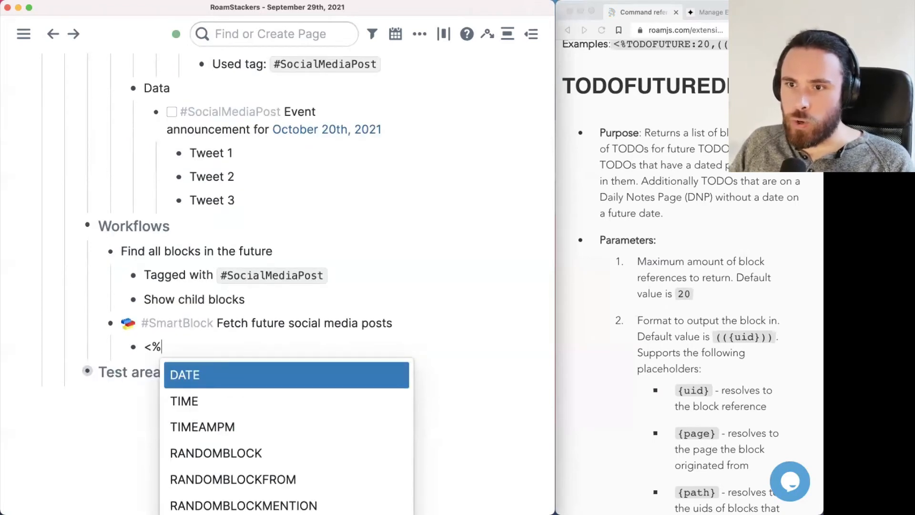
{"action": "key", "text": "Down"}
{"action": "type", "text": "bl"}
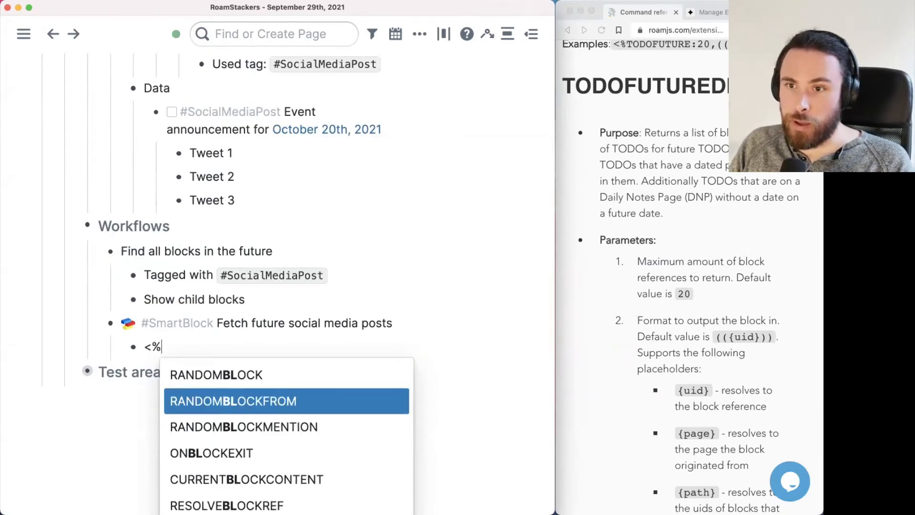
{"action": "type", "text": "ock"}
{"action": "key", "text": "Down"}
{"action": "key", "text": "Down"}
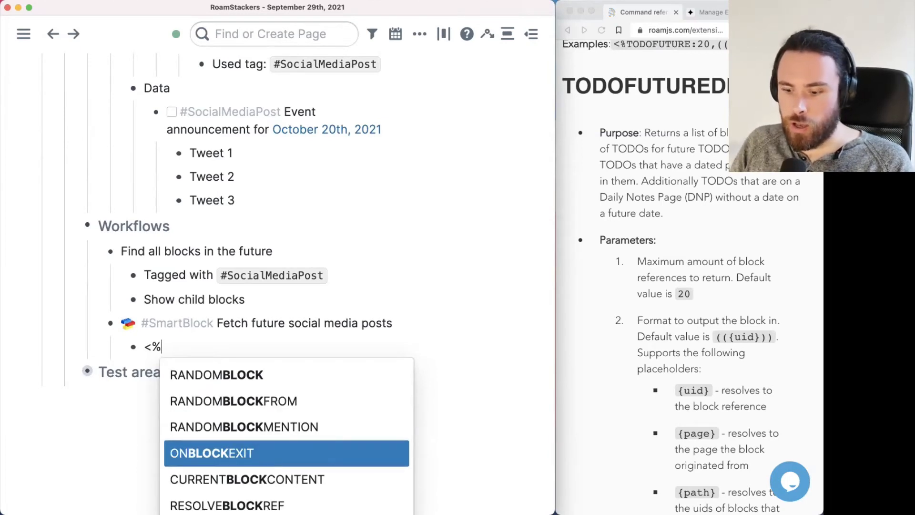
Replace the suggestion filter with "blockmen" to narrow the list to the block mention commands.
{"action": "key", "text": "BackSpace"}
{"action": "key", "text": "BackSpace"}
{"action": "key", "text": "BackSpace"}
{"action": "key", "text": "BackSpace"}
{"action": "key", "text": "BackSpace"}
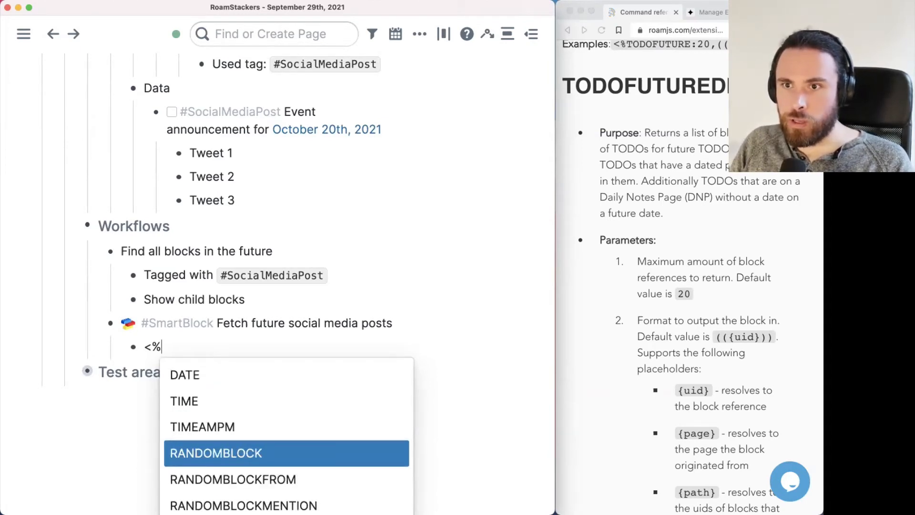
{"action": "type", "text": "blockmen"}
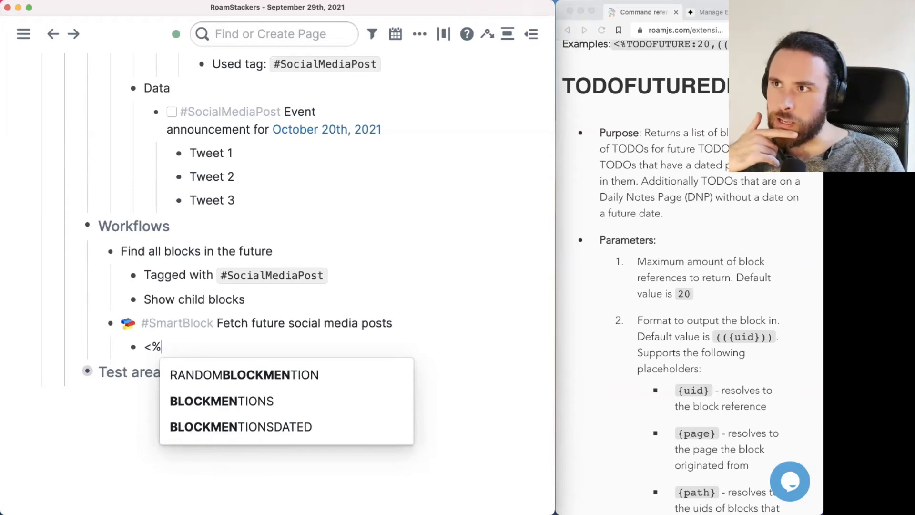
Search the RoamJS command reference page for "blockmention" and go to the BLOCKMENTIONSDATED section.
{"action": "left_click", "coordinate": [751, 206]}
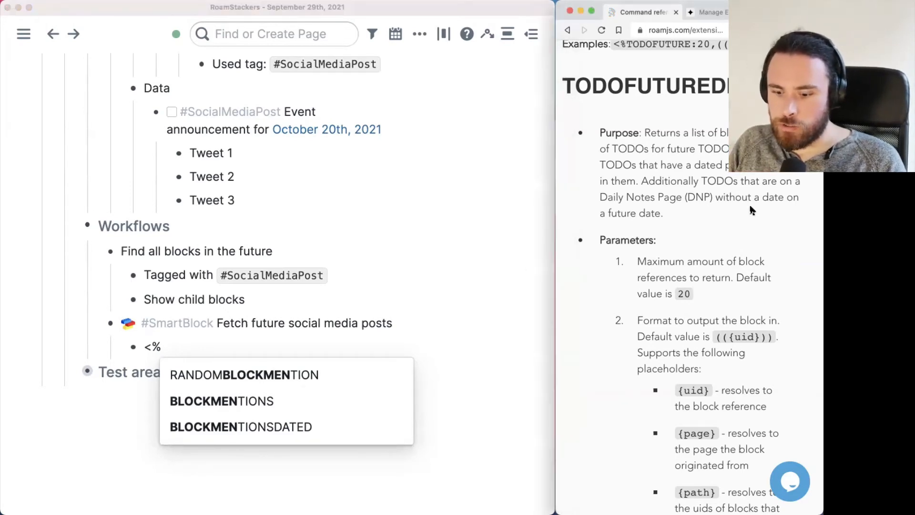
{"action": "key", "text": "super+f"}
{"action": "type", "text": "blockmention"}
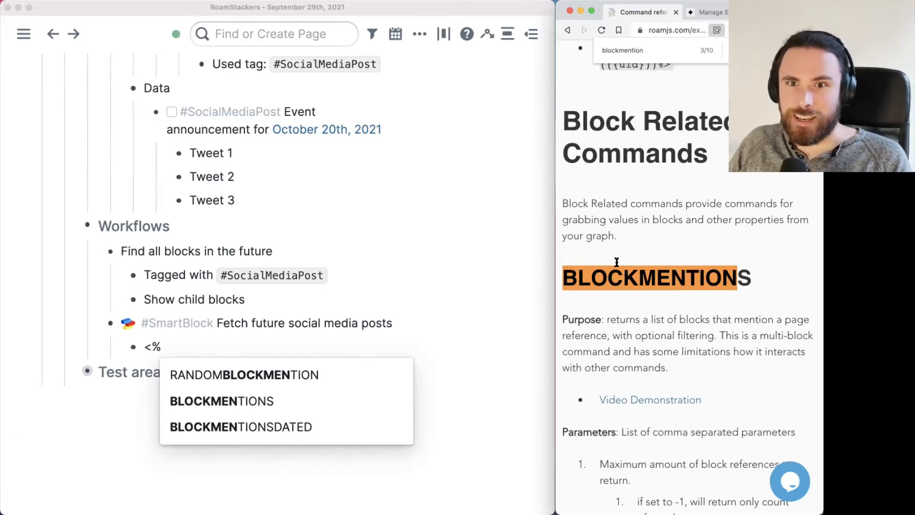
{"action": "scroll", "coordinate": [616, 262], "scroll_direction": "down", "scroll_amount": 6}
{"action": "scroll", "coordinate": [617, 262], "scroll_direction": "down", "scroll_amount": 15}
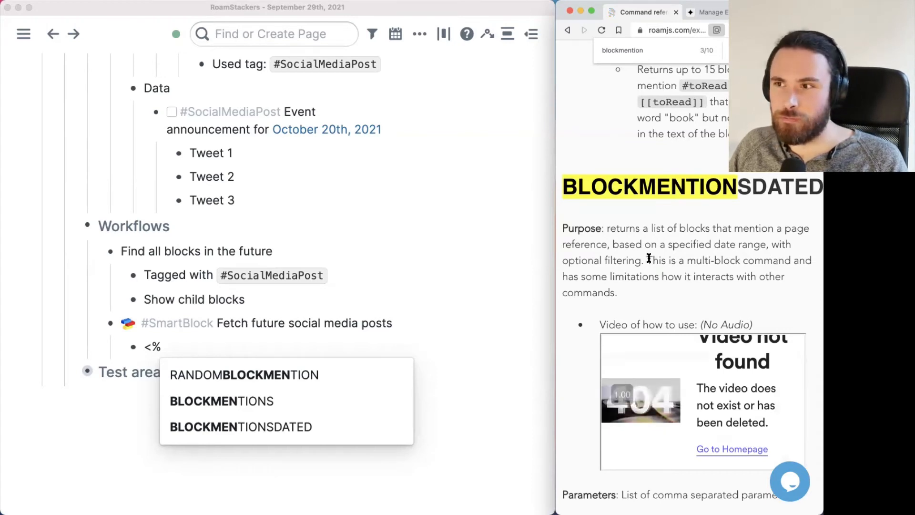
Read the purpose of BLOCKMENTIONSDATED and its parameters for maximum references, page or tag name, start date and end date.
{"action": "scroll", "coordinate": [604, 259], "scroll_direction": "down", "scroll_amount": 3}
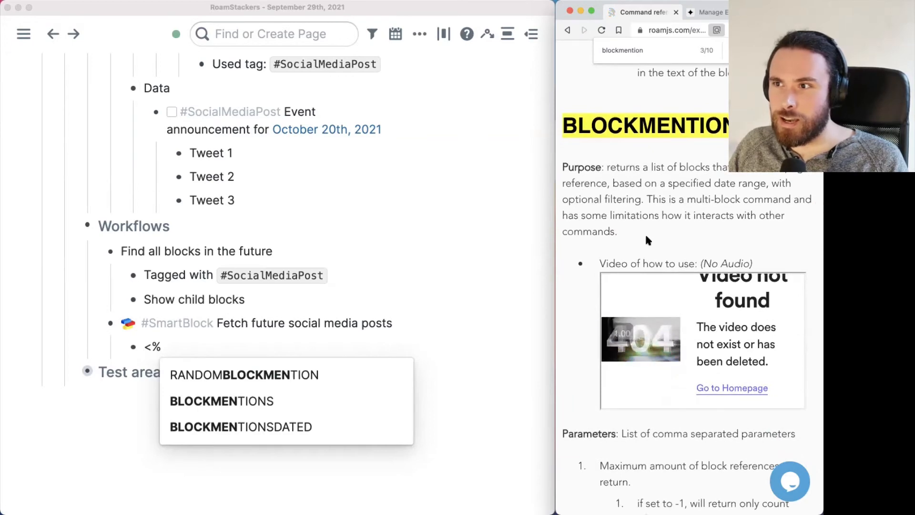
{"action": "scroll", "coordinate": [646, 240], "scroll_direction": "down", "scroll_amount": 8}
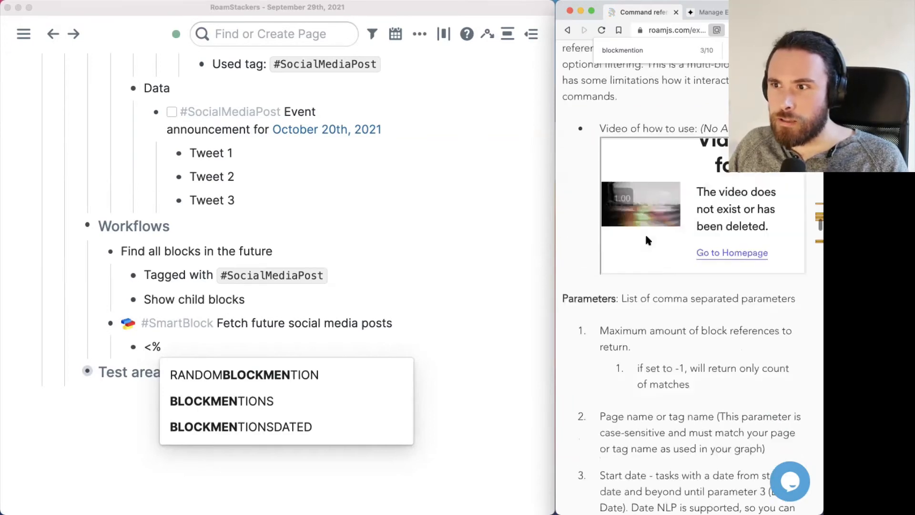
{"action": "scroll", "coordinate": [647, 326], "scroll_direction": "down", "scroll_amount": 4}
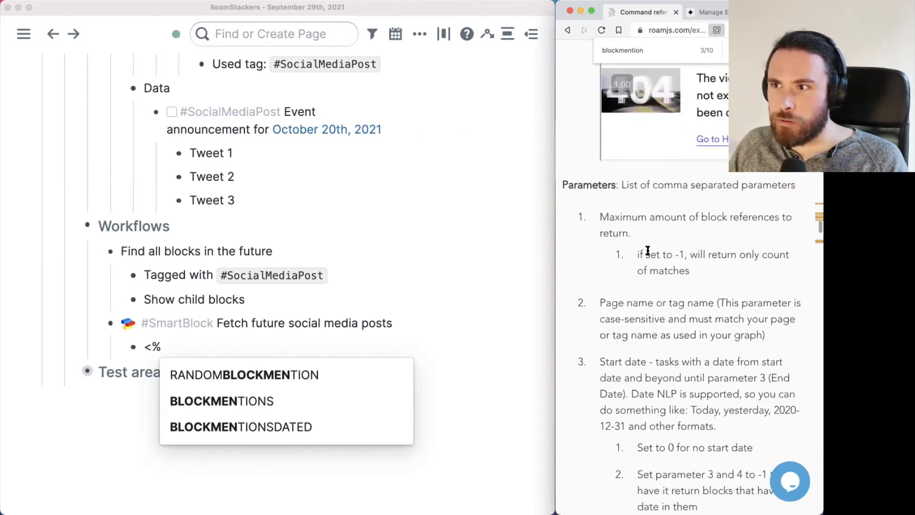
{"action": "scroll", "coordinate": [686, 286], "scroll_direction": "down", "scroll_amount": 4}
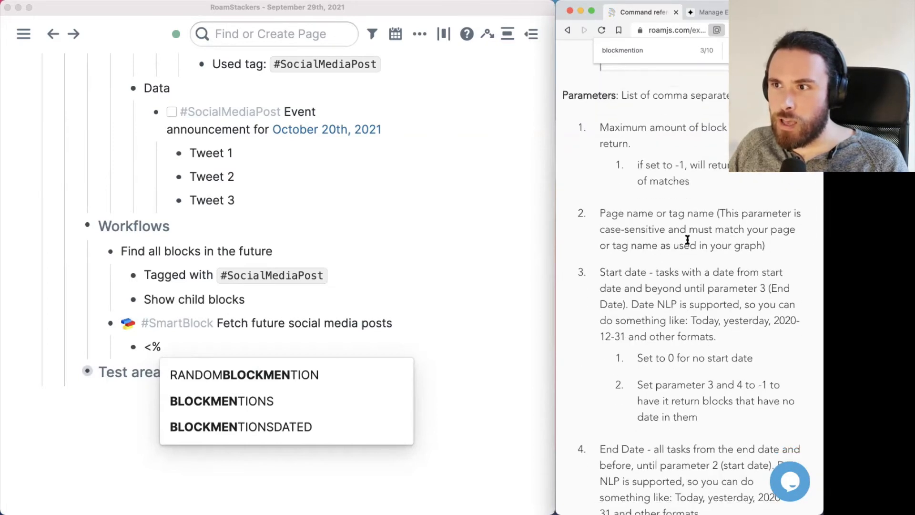
{"action": "scroll", "coordinate": [688, 239], "scroll_direction": "down", "scroll_amount": 3}
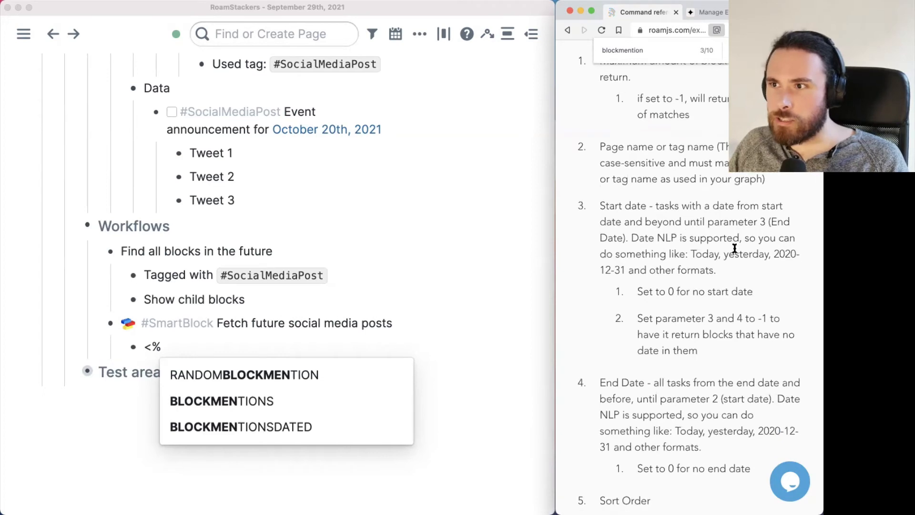
{"action": "scroll", "coordinate": [734, 248], "scroll_direction": "down", "scroll_amount": 4}
{"action": "scroll", "coordinate": [713, 251], "scroll_direction": "down", "scroll_amount": 2}
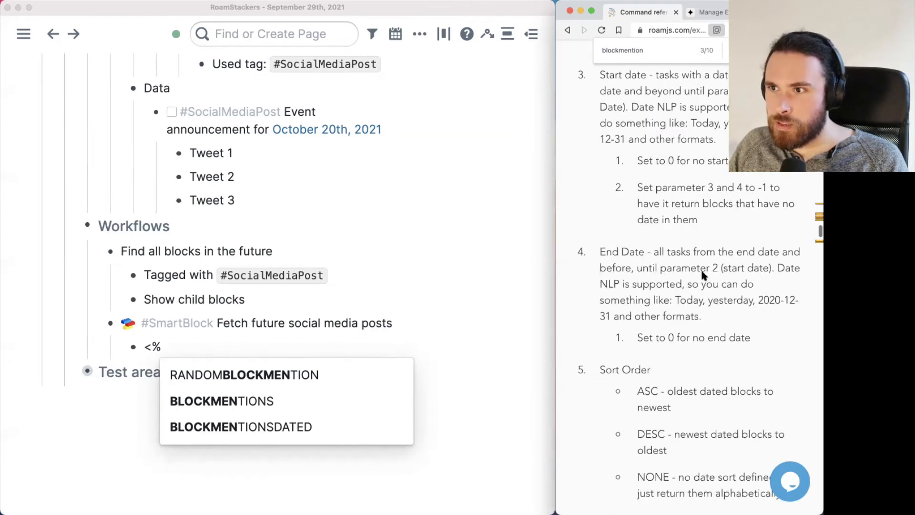
Study the end date and sort order parameters of BLOCKMENTIONSDATED, including the ASC, DESC and NONE options.
{"action": "scroll", "coordinate": [702, 275], "scroll_direction": "down", "scroll_amount": 3}
{"action": "scroll", "coordinate": [695, 291], "scroll_direction": "down", "scroll_amount": 2}
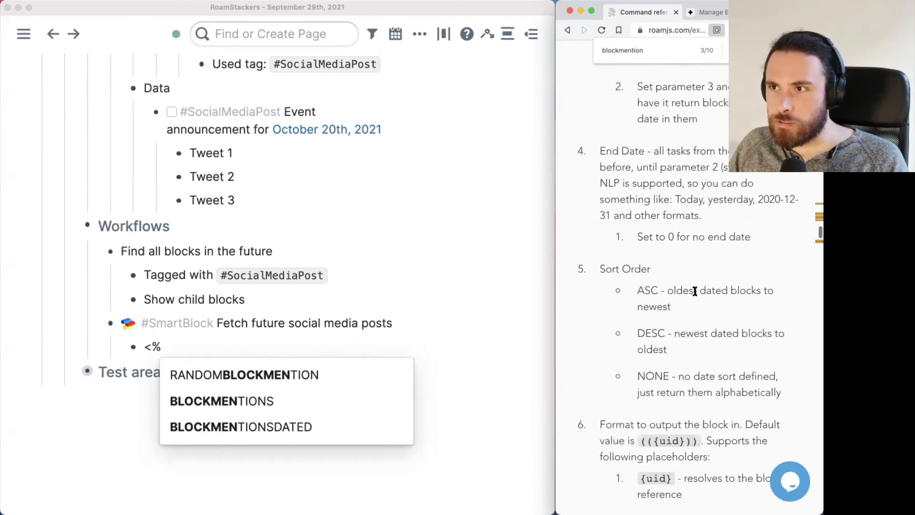
{"action": "scroll", "coordinate": [695, 292], "scroll_direction": "up", "scroll_amount": 1}
{"action": "scroll", "coordinate": [695, 293], "scroll_direction": "down", "scroll_amount": 2}
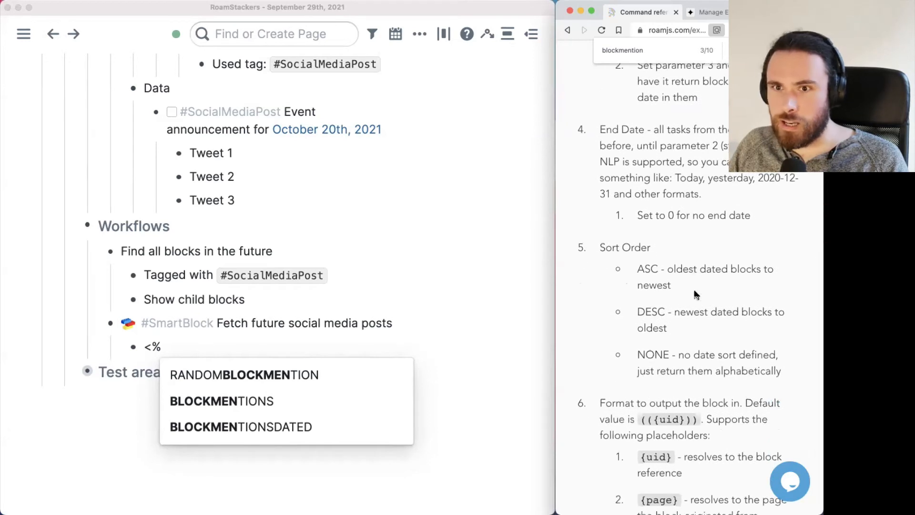
{"action": "scroll", "coordinate": [695, 294], "scroll_direction": "up", "scroll_amount": 2}
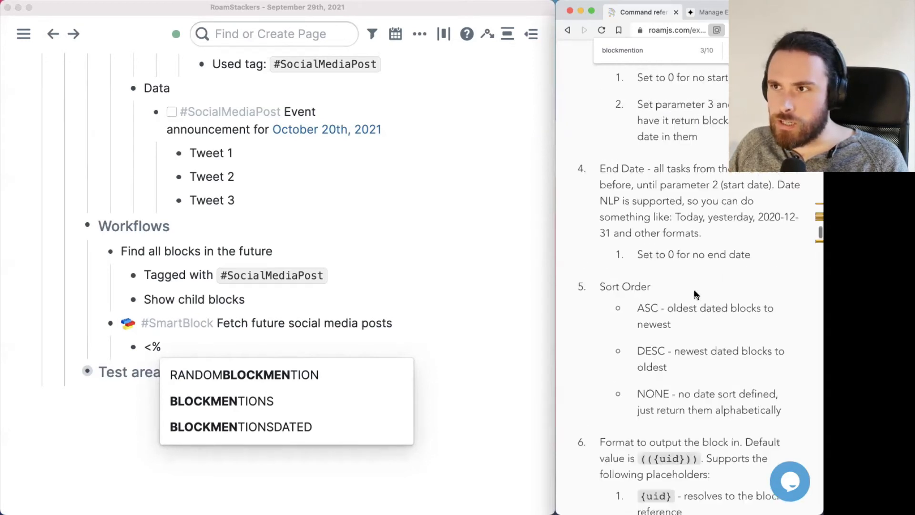
{"action": "scroll", "coordinate": [694, 294], "scroll_direction": "down", "scroll_amount": 2}
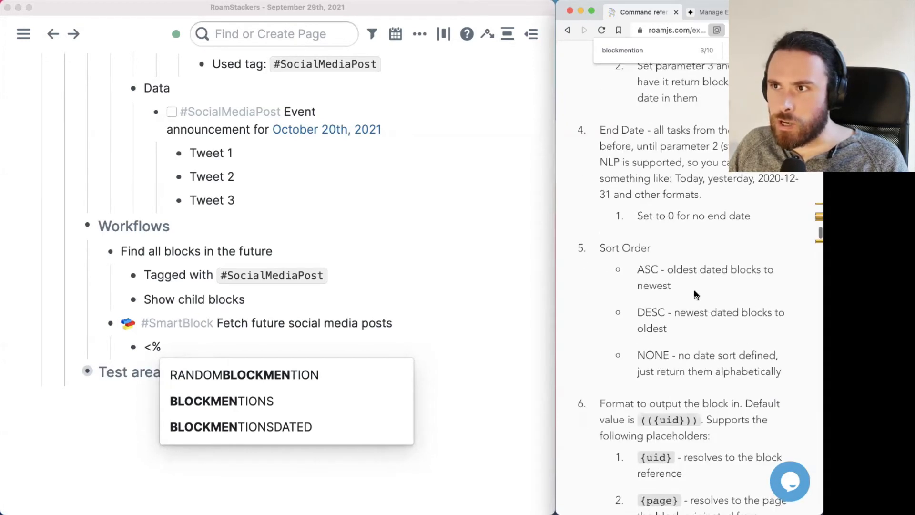
{"action": "scroll", "coordinate": [694, 294], "scroll_direction": "down", "scroll_amount": 2}
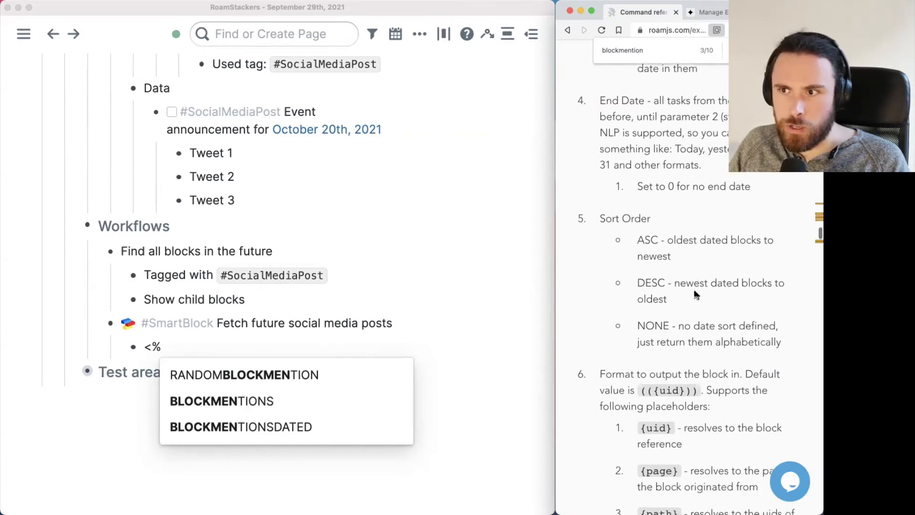
Insert the BLOCKMENTIONSDATED command into the child block, check its filtering parameter and examples in the reference, and dismiss its help popup.
{"action": "left_click", "coordinate": [326, 433]}
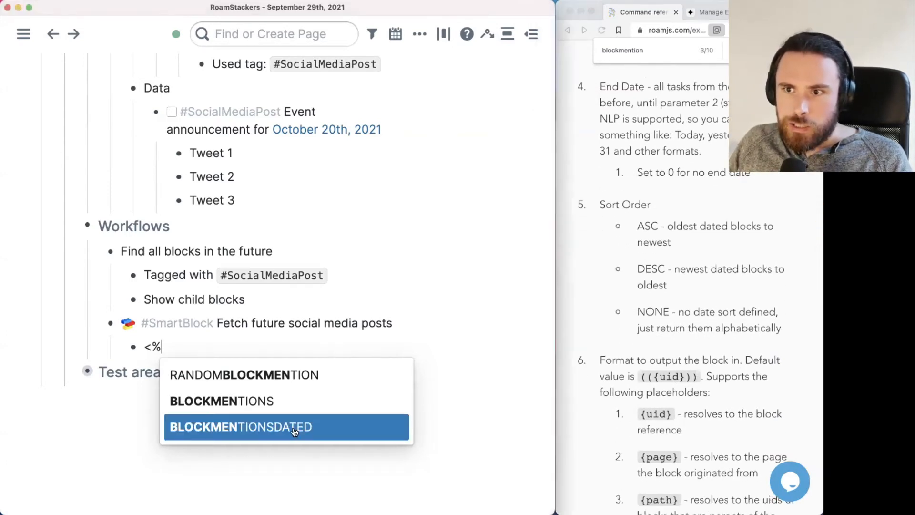
{"action": "left_click", "coordinate": [292, 429]}
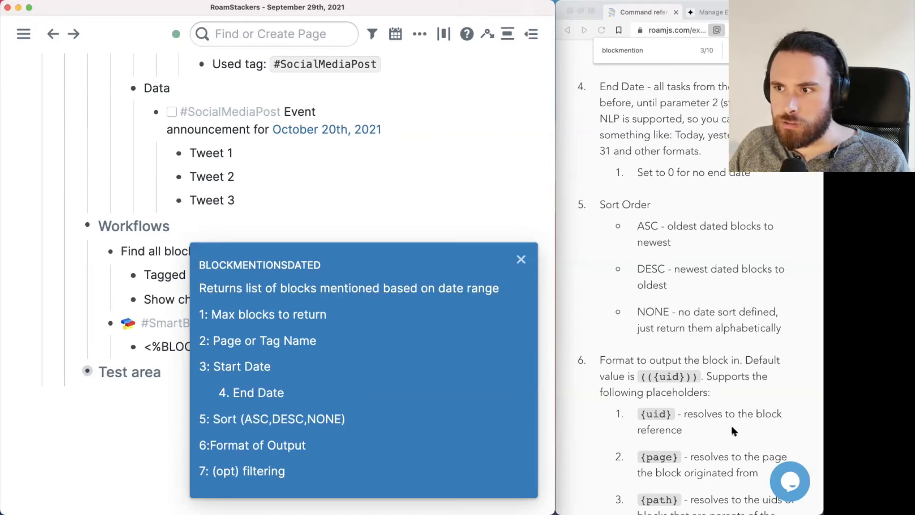
{"action": "scroll", "coordinate": [732, 428], "scroll_direction": "down", "scroll_amount": 7}
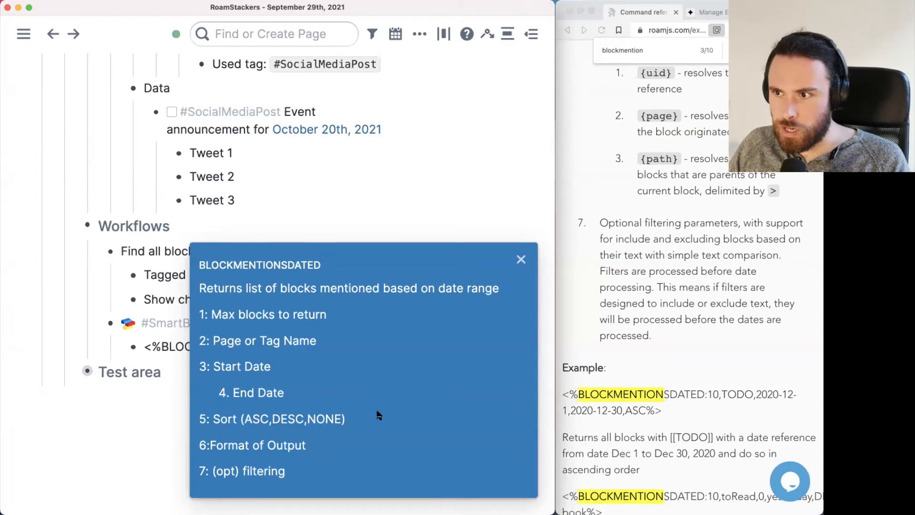
{"action": "scroll", "coordinate": [702, 326], "scroll_direction": "down", "scroll_amount": 1}
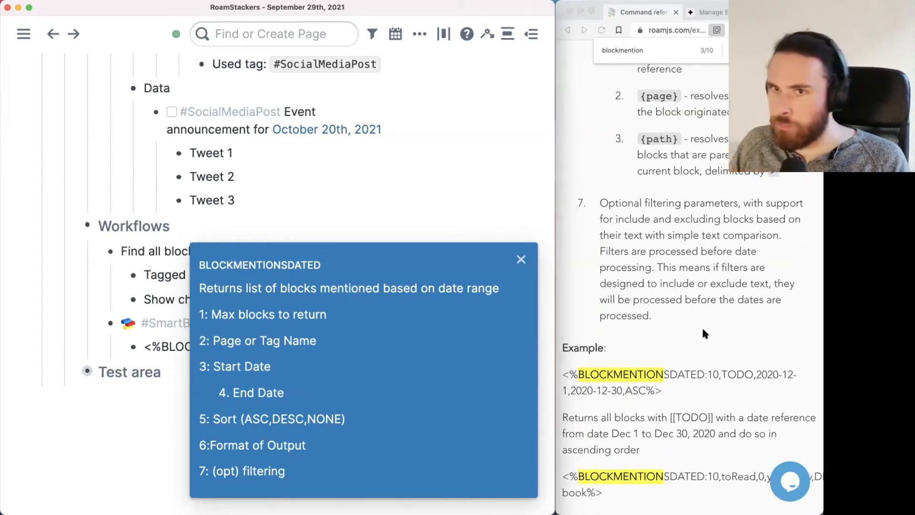
{"action": "left_click", "coordinate": [520, 260]}
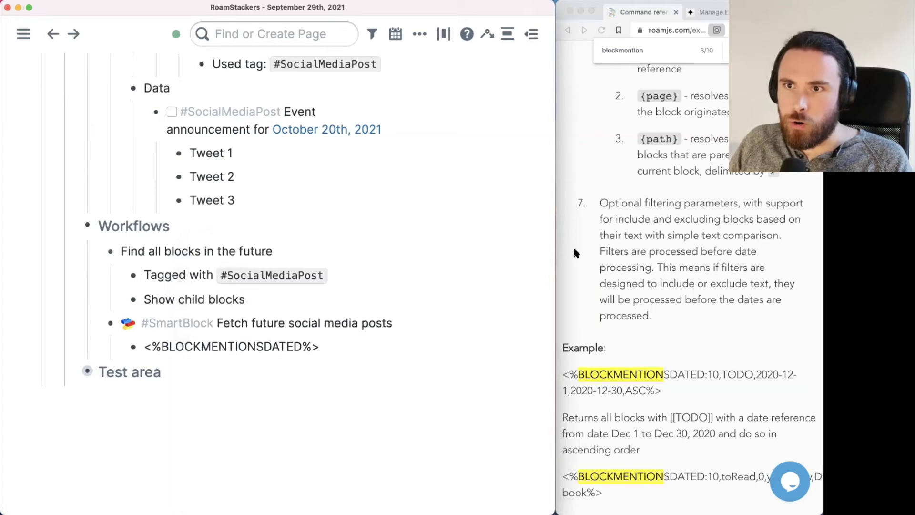
{"action": "left_click", "coordinate": [302, 345]}
{"action": "type", "text": ":"}
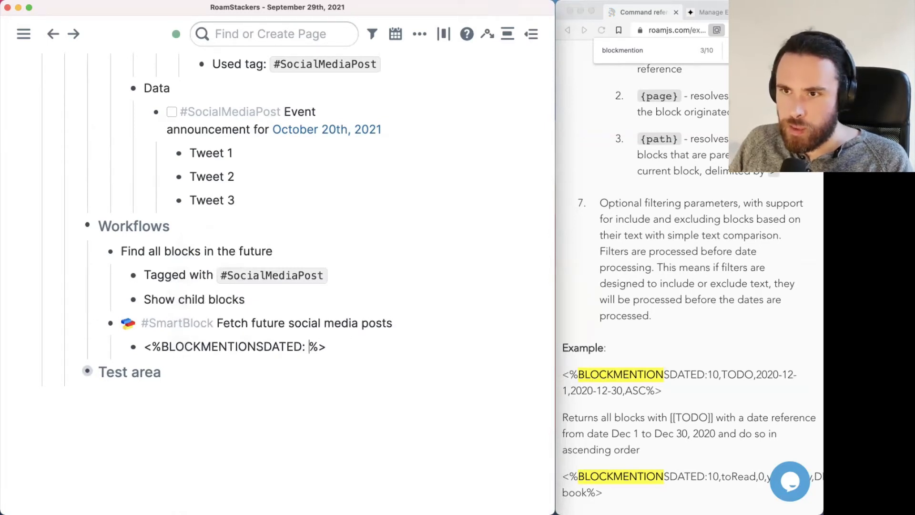
{"action": "key", "text": "BackSpace"}
{"action": "key", "text": "BackSpace"}
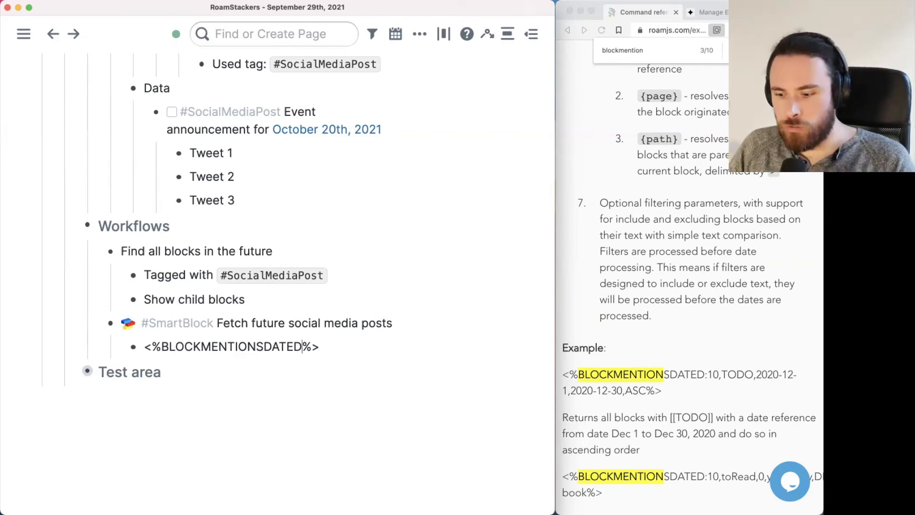
Clear the child block under "Fetch future social media posts", insert the BLOCKMENTIONSDATED command again and dismiss its help popup.
{"action": "key", "text": "super+a"}
{"action": "key", "text": "BackSpace"}
{"action": "type", "text": "<"}
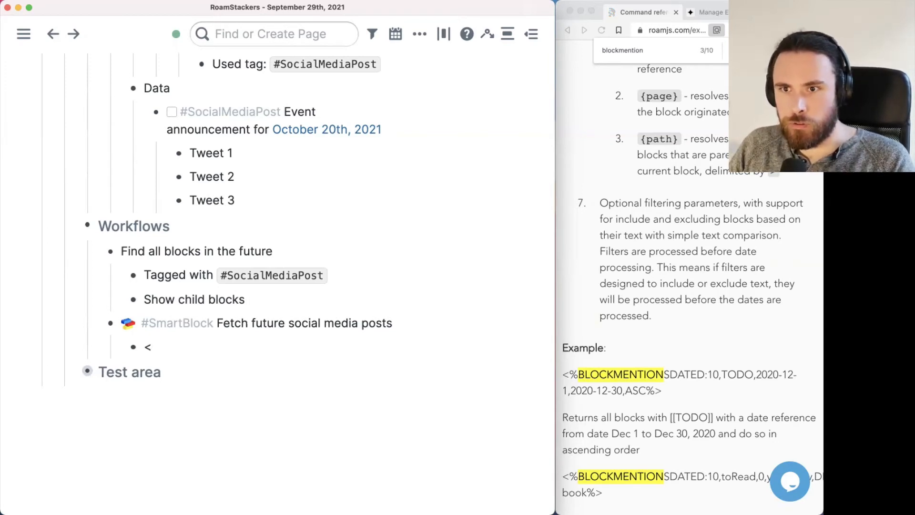
{"action": "type", "text": "%"}
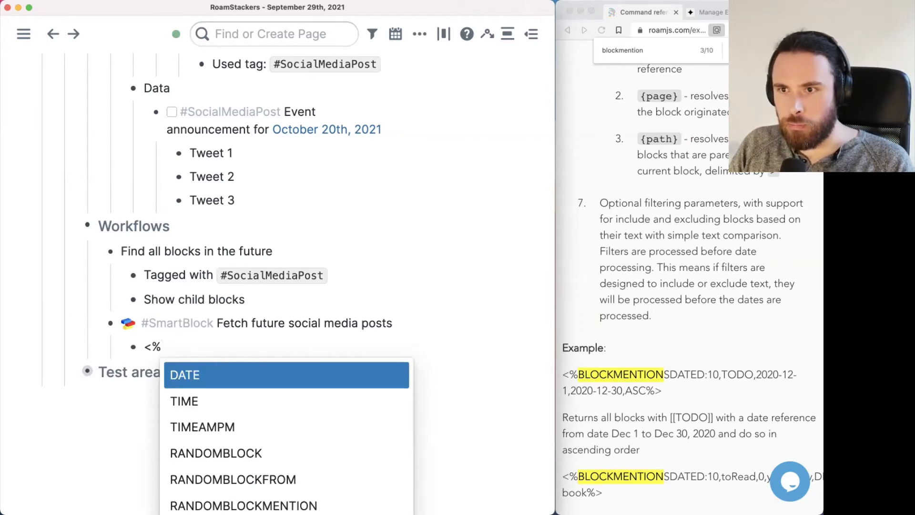
{"action": "type", "text": "blockment"}
{"action": "key", "text": "Down"}
{"action": "key", "text": "Down"}
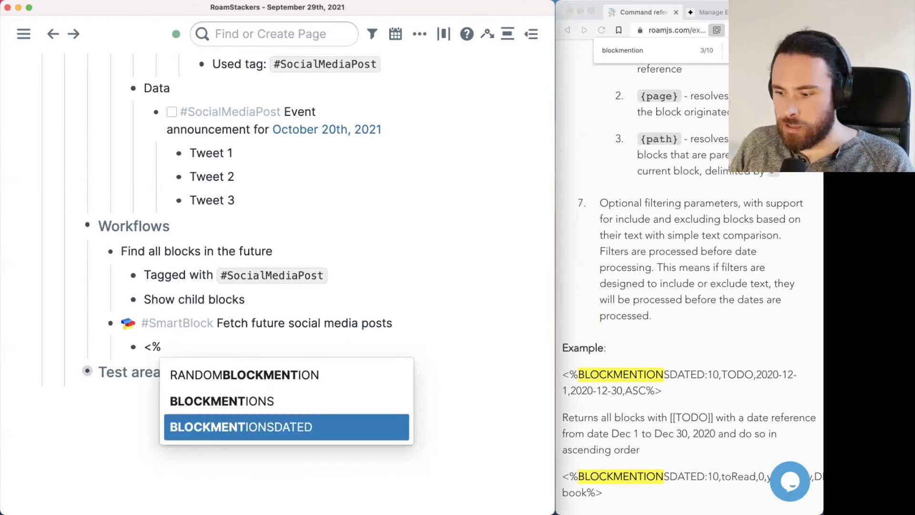
{"action": "key", "text": "Return"}
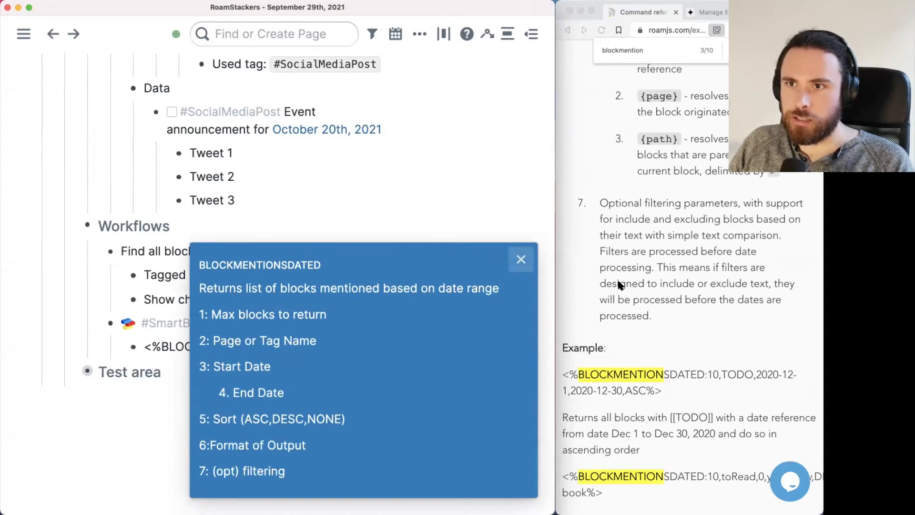
{"action": "left_click_drag", "start_coordinate": [451, 198], "coordinate": [449, 158]}
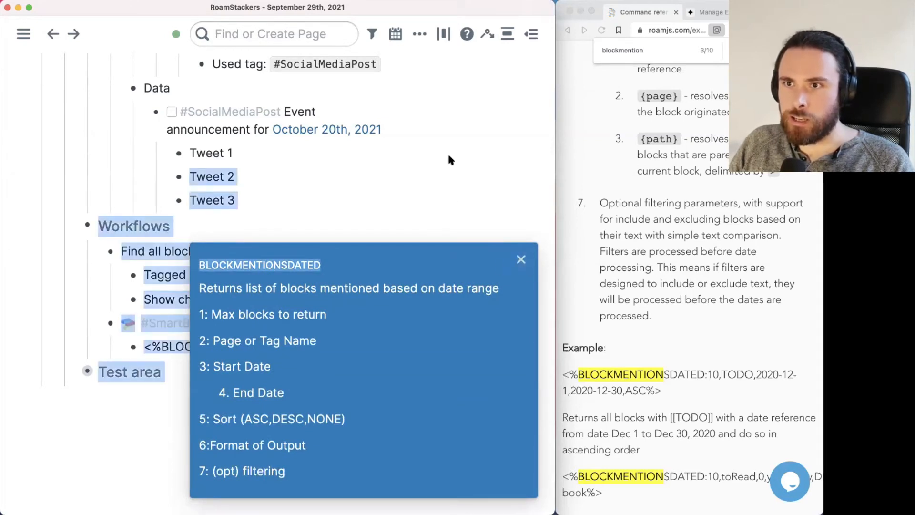
{"action": "left_click", "coordinate": [520, 258]}
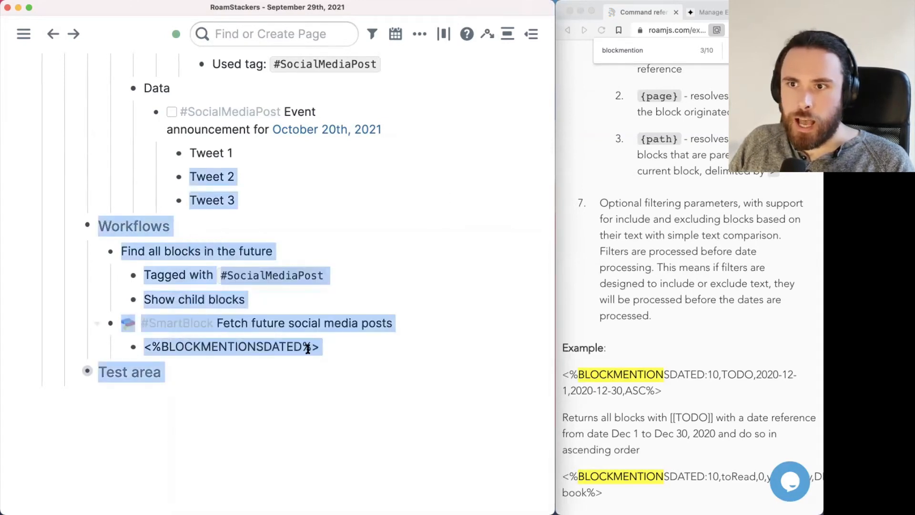
{"action": "left_click", "coordinate": [415, 352]}
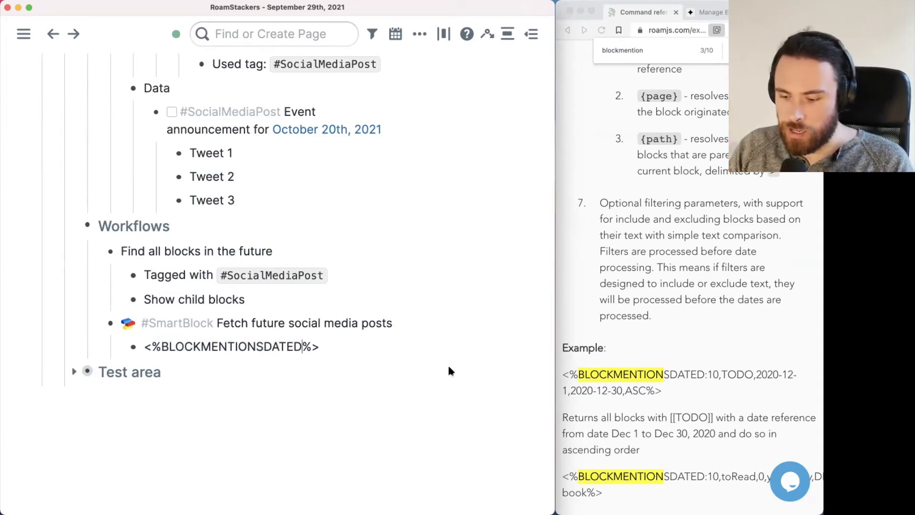
Give BLOCKMENTIONSDATED a maximum of 7 block references and the tag name SocialMediaPost as its first two parameters.
{"action": "type", "text": ":"}
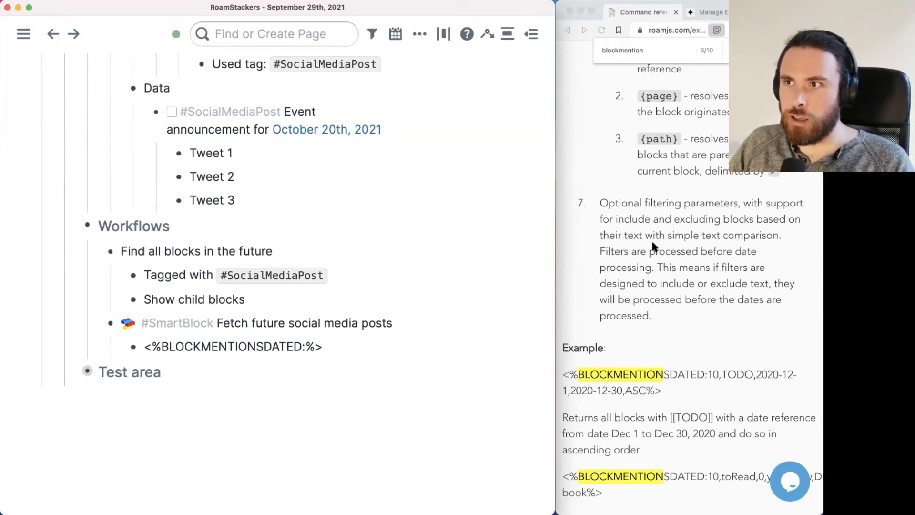
{"action": "scroll", "coordinate": [652, 244], "scroll_direction": "up", "scroll_amount": 15}
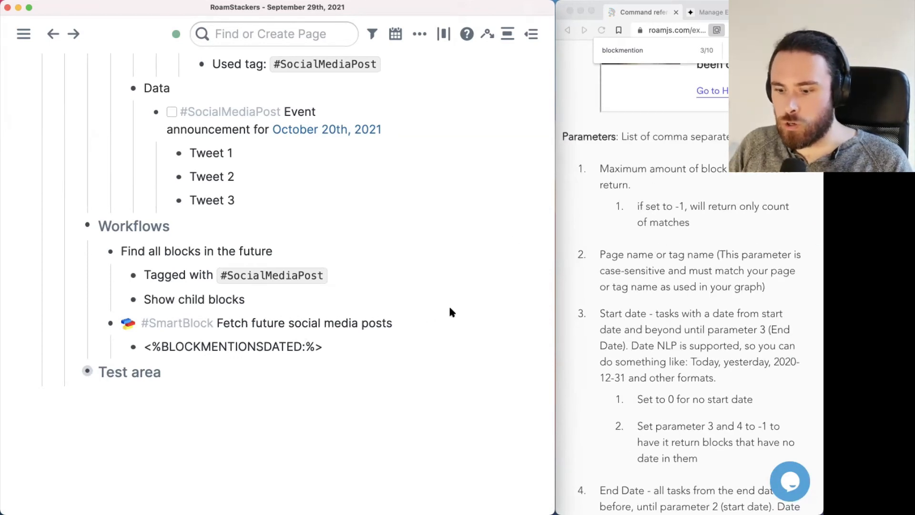
{"action": "type", "text": "7,"}
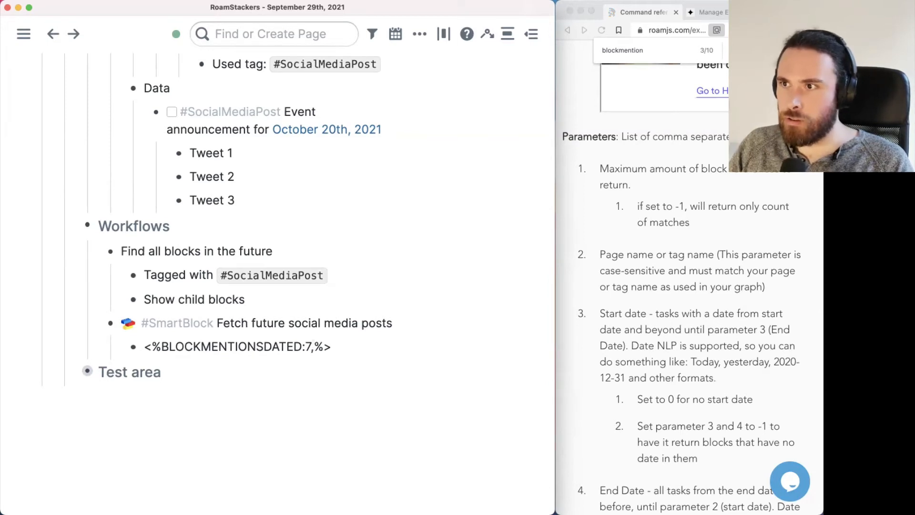
{"action": "scroll", "coordinate": [655, 300], "scroll_direction": "down", "scroll_amount": 1}
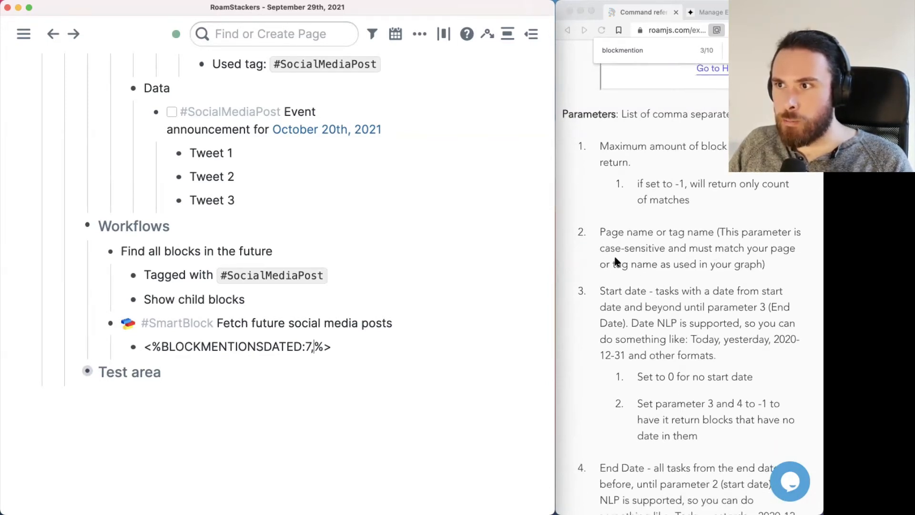
{"action": "type", "text": "SocialMed"}
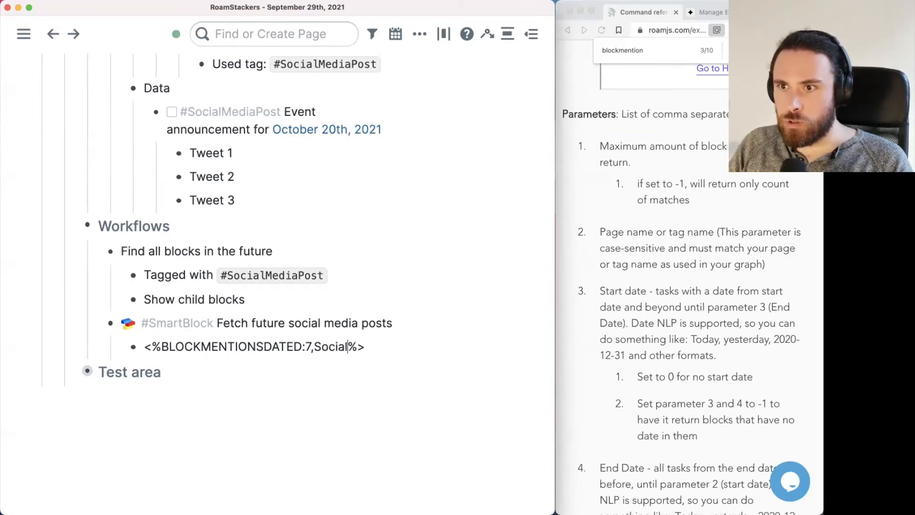
{"action": "type", "text": "iaPost"}
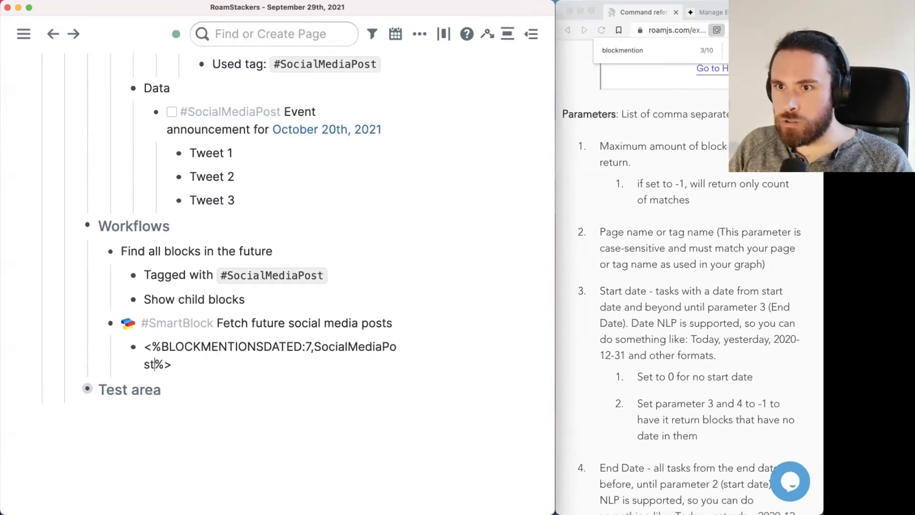
{"action": "key", "text": "BackSpace"}
{"action": "key", "text": "BackSpace"}
{"action": "key", "text": "BackSpace"}
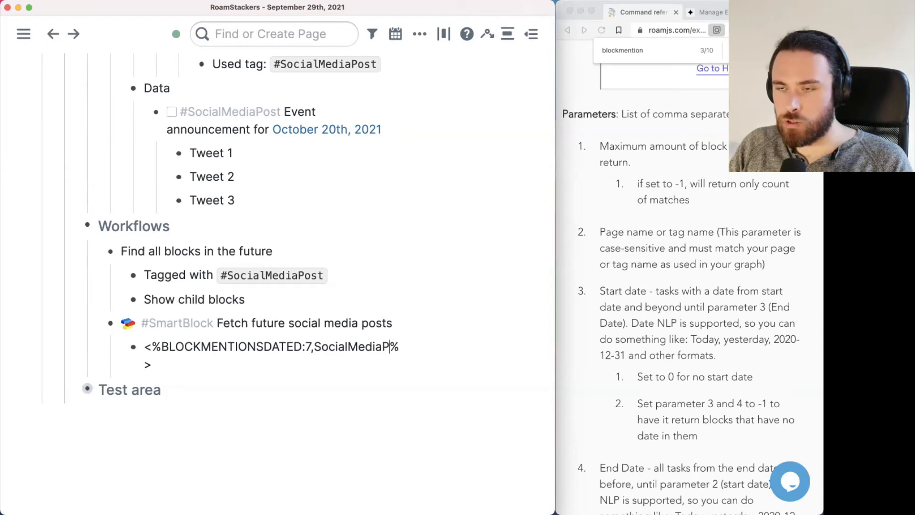
{"action": "type", "text": "ost"}
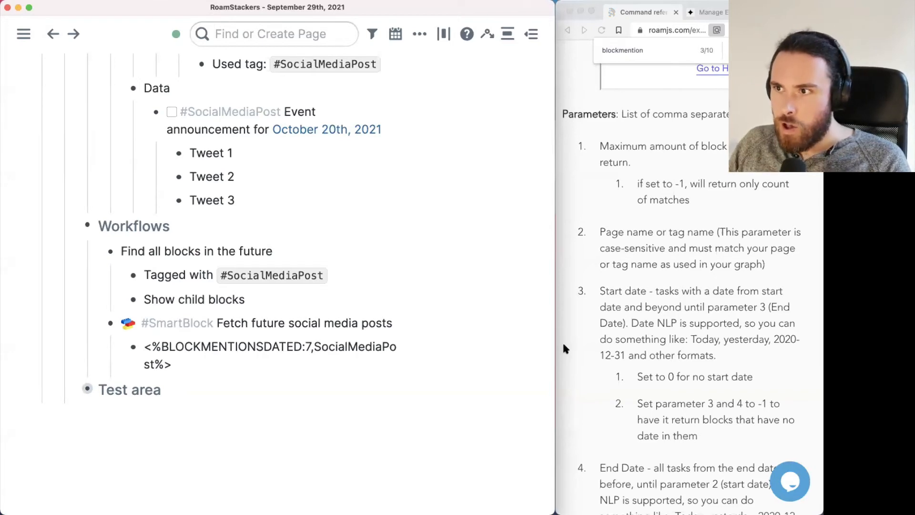
Check the start date rules in the command reference and add Today as the third parameter of BLOCKMENTIONSDATED.
{"action": "scroll", "coordinate": [563, 347], "scroll_direction": "down", "scroll_amount": 2}
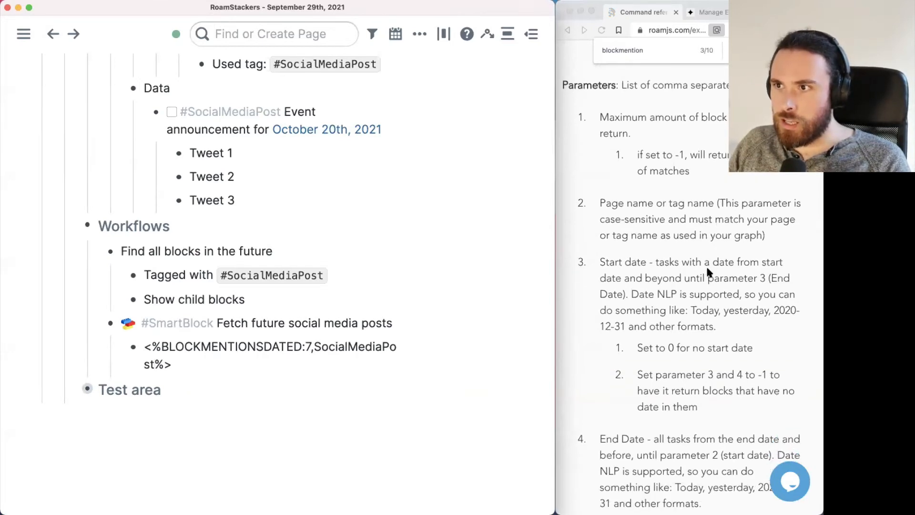
{"action": "scroll", "coordinate": [708, 271], "scroll_direction": "down", "scroll_amount": 3}
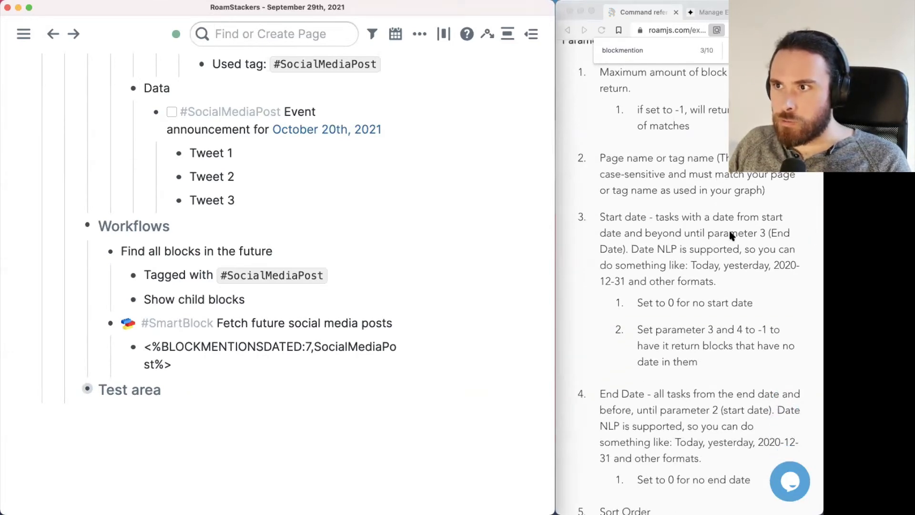
{"action": "scroll", "coordinate": [732, 234], "scroll_direction": "up", "scroll_amount": 15}
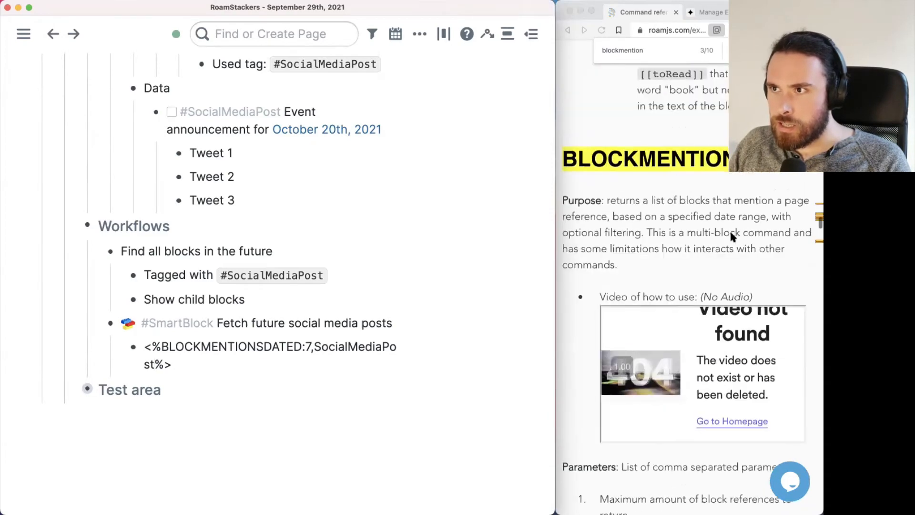
{"action": "scroll", "coordinate": [730, 230], "scroll_direction": "down", "scroll_amount": 16}
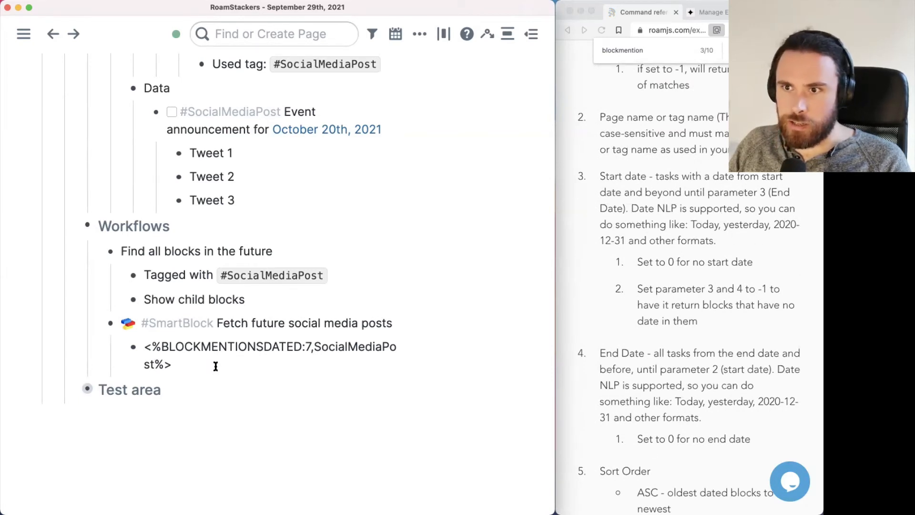
{"action": "left_click", "coordinate": [157, 364]}
{"action": "type", "text": ","}
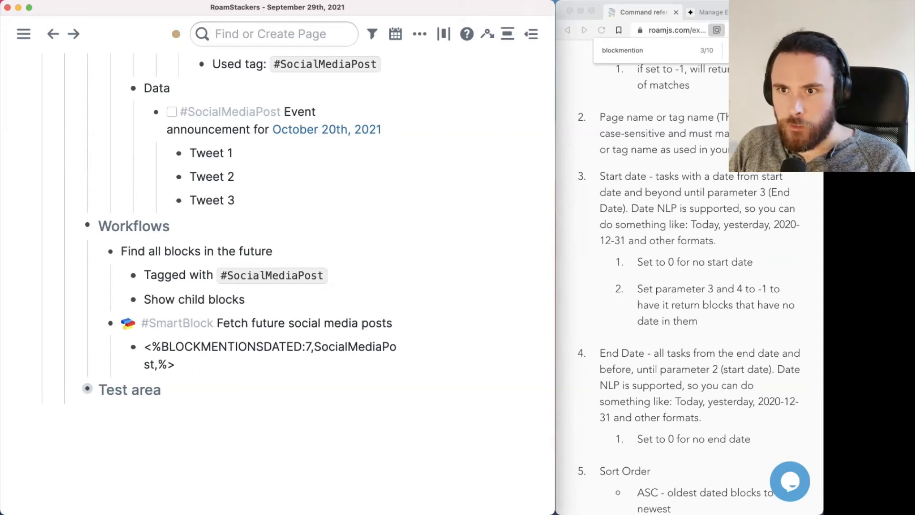
{"action": "type", "text": "Today,"}
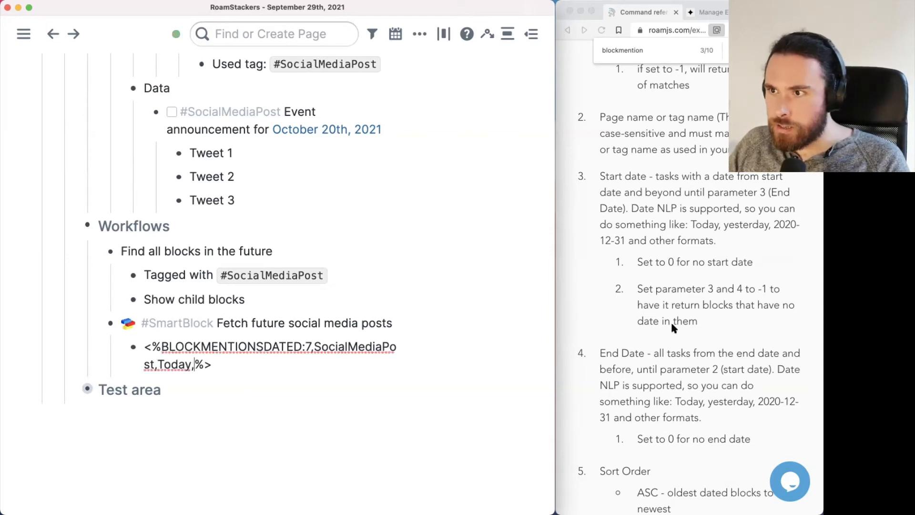
Add "7 days from now" as the end date parameter of BLOCKMENTIONSDATED.
{"action": "scroll", "coordinate": [670, 321], "scroll_direction": "down", "scroll_amount": 3}
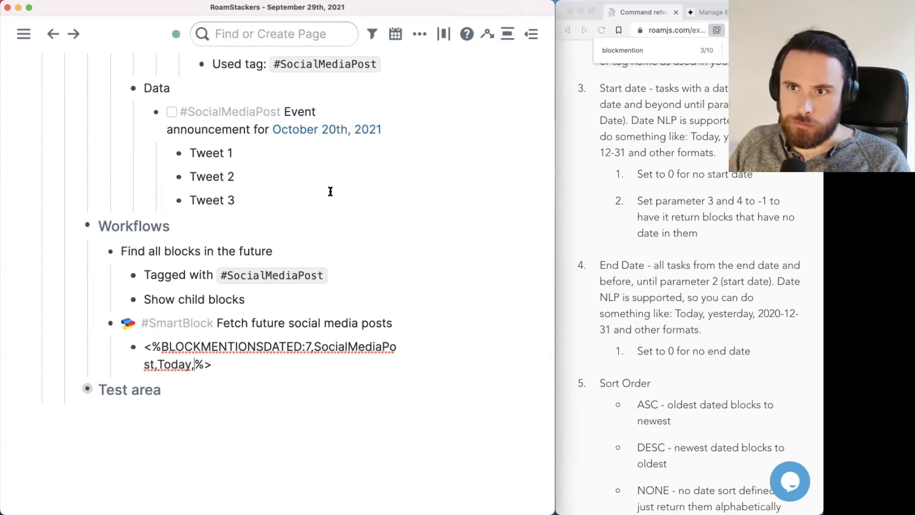
{"action": "type", "text": "7 days"}
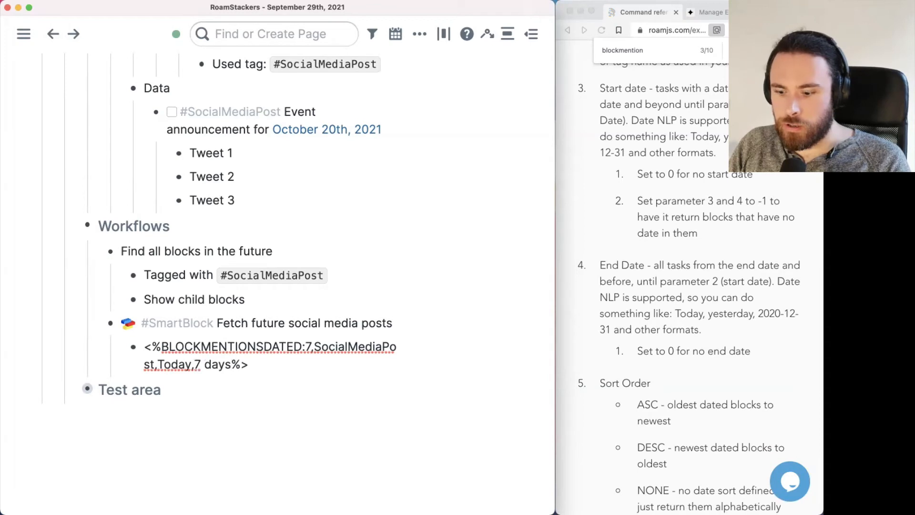
{"action": "type", "text": "from now"}
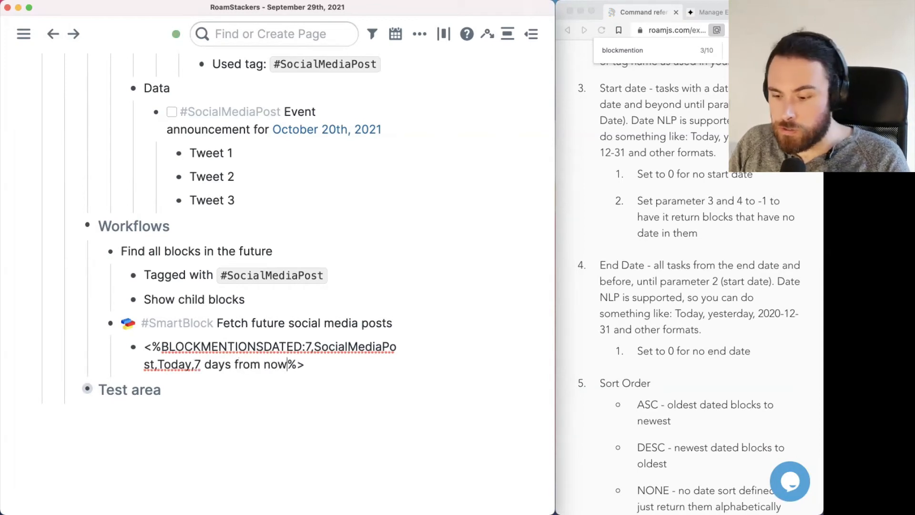
{"action": "type", "text": ","}
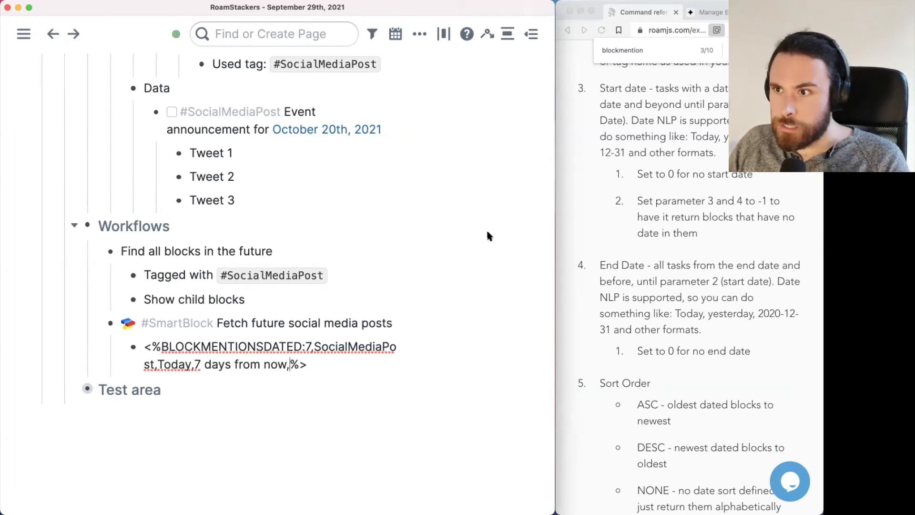
Review the sort order options and add DESC as the sort parameter, separated from the end date by a single comma.
{"action": "scroll", "coordinate": [646, 331], "scroll_direction": "down", "scroll_amount": 1}
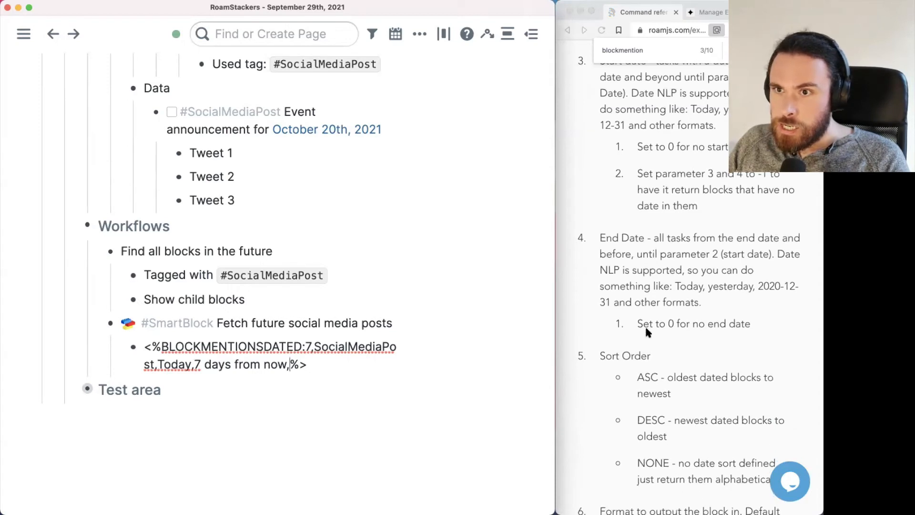
{"action": "scroll", "coordinate": [638, 319], "scroll_direction": "down", "scroll_amount": 3}
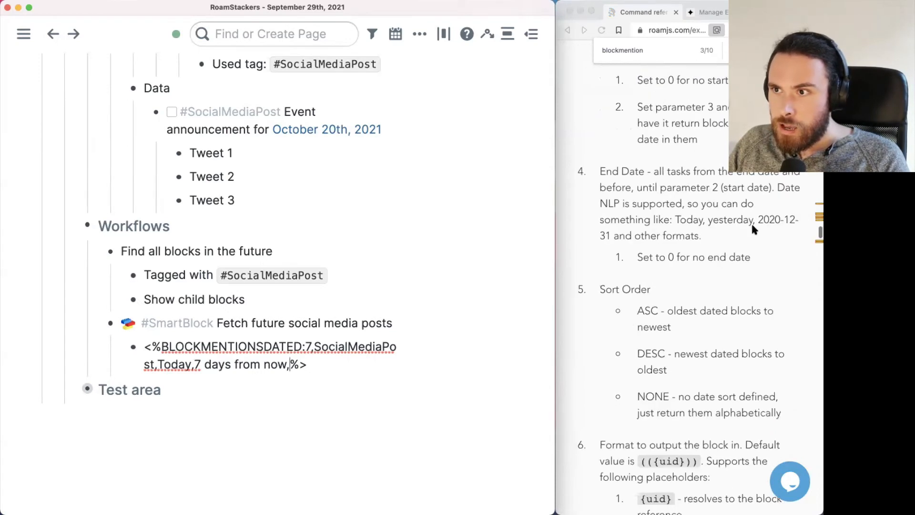
{"action": "scroll", "coordinate": [700, 295], "scroll_direction": "down", "scroll_amount": 2}
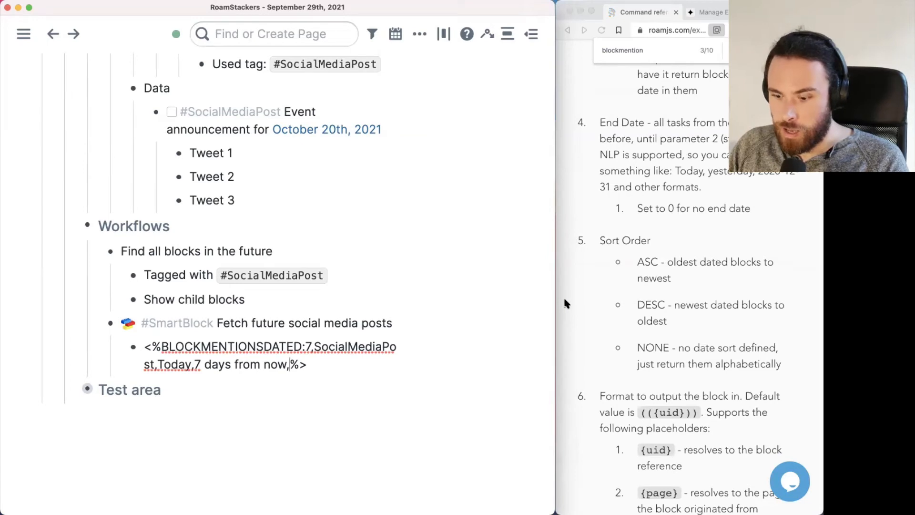
{"action": "type", "text": ",DESC"}
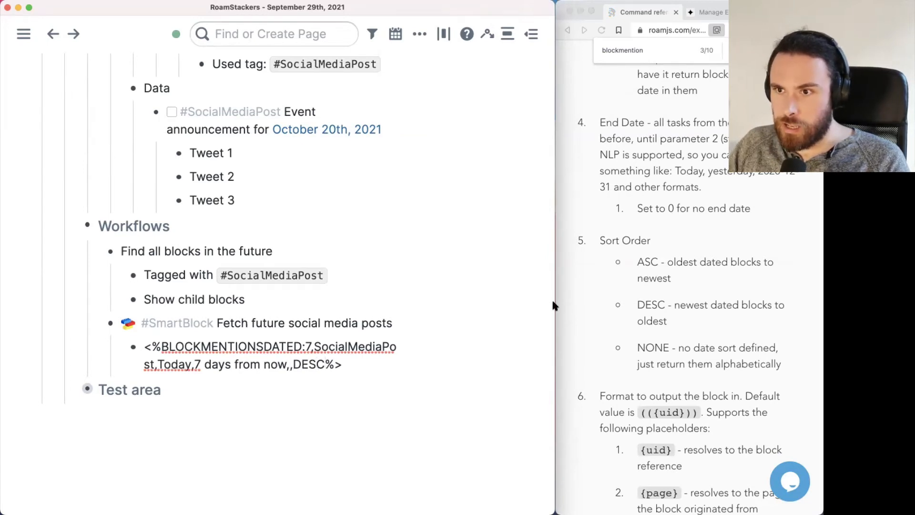
{"action": "left_click", "coordinate": [289, 366]}
{"action": "key", "text": "BackSpace"}
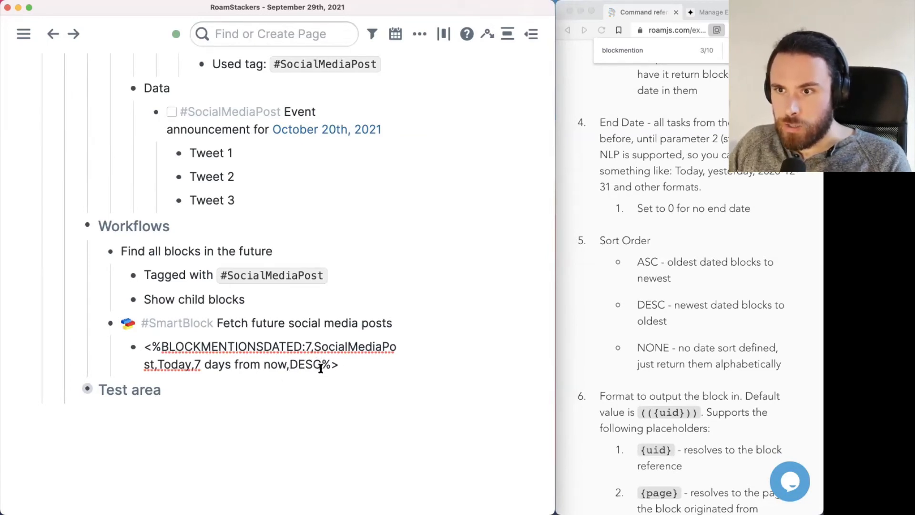
Look up the output format placeholders and add (({uid})) as the sixth parameter after DESC, dismissing the block search.
{"action": "scroll", "coordinate": [733, 352], "scroll_direction": "down", "scroll_amount": 5}
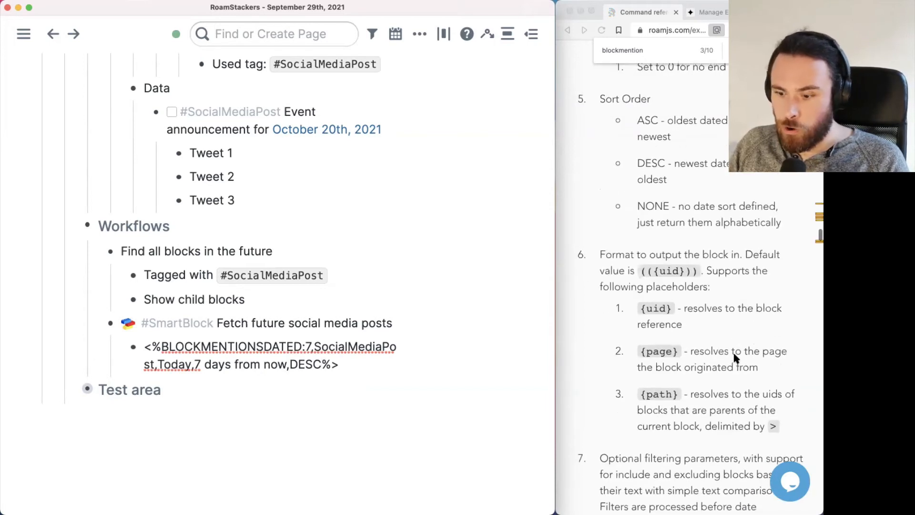
{"action": "key", "text": "Right"}
{"action": "key", "text": "Right"}
{"action": "key", "text": "Right"}
{"action": "key", "text": "Right"}
{"action": "type", "text": ","}
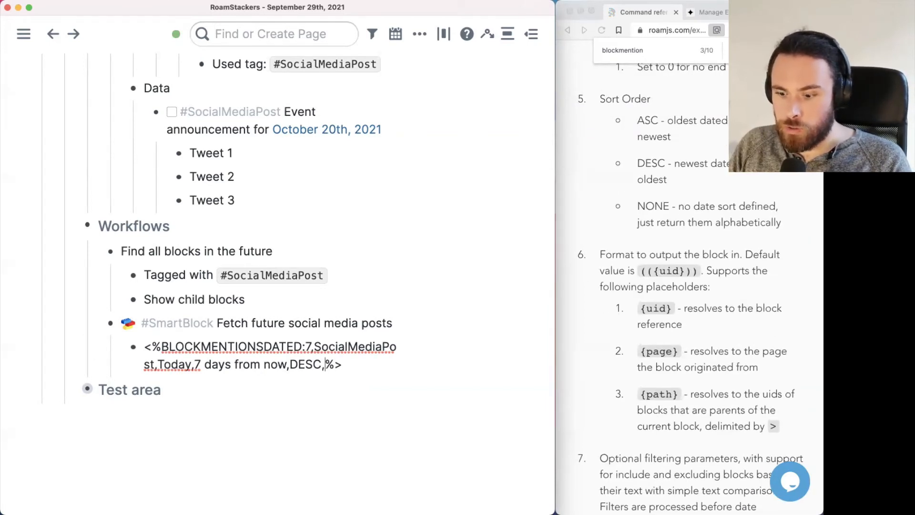
{"action": "type", "text": "(("}
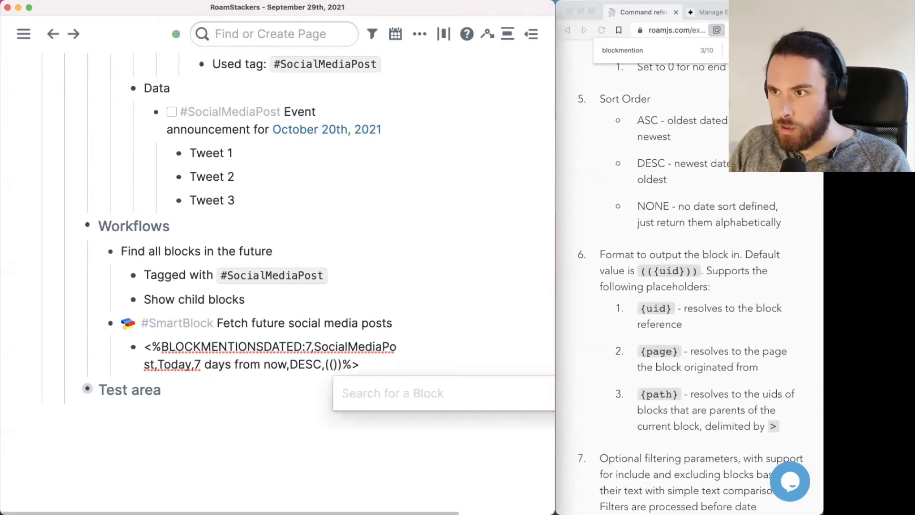
{"action": "type", "text": "{uid}"}
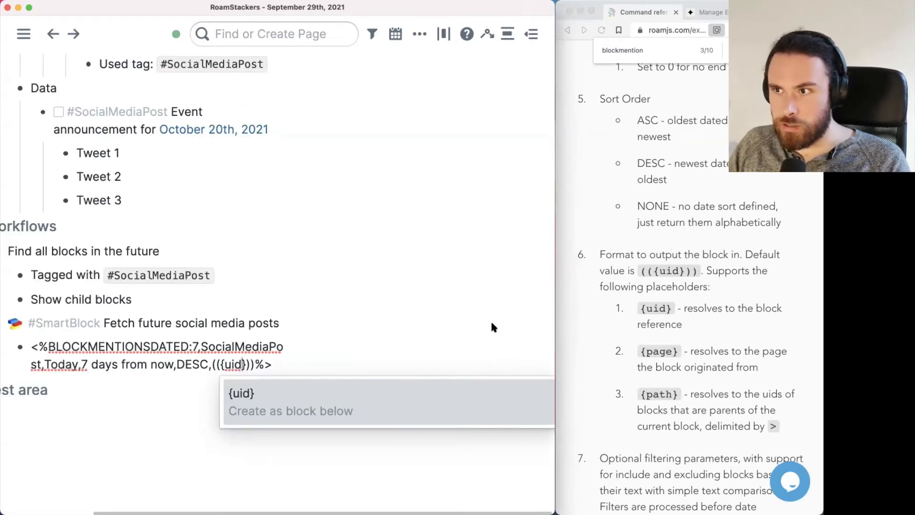
{"action": "left_click", "coordinate": [214, 363]}
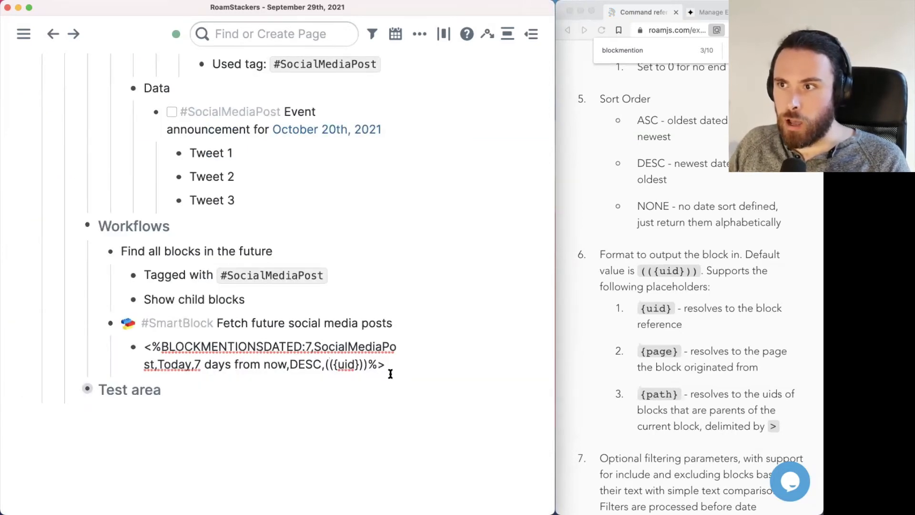
Change the date of the #SocialMediaPost event announcement block under Data to October 4th, 2021.
{"action": "scroll", "coordinate": [712, 316], "scroll_direction": "down", "scroll_amount": 5}
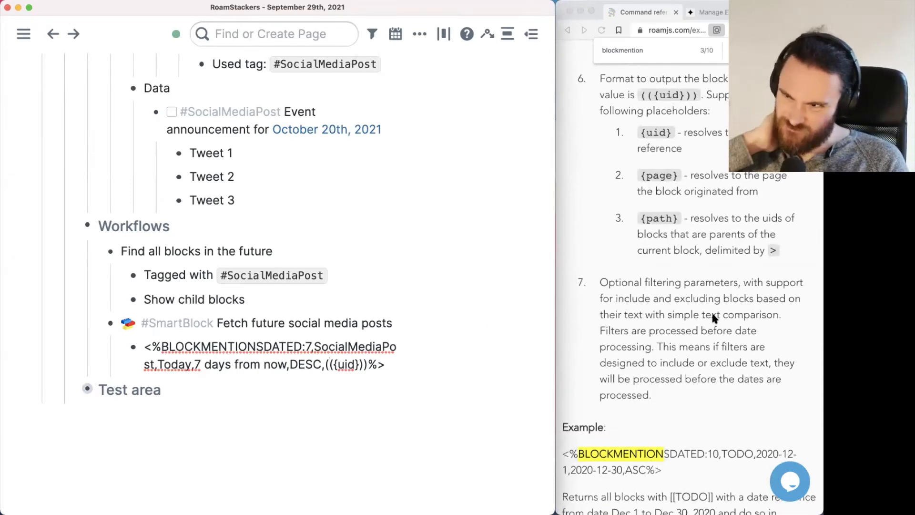
{"action": "left_click", "coordinate": [439, 397]}
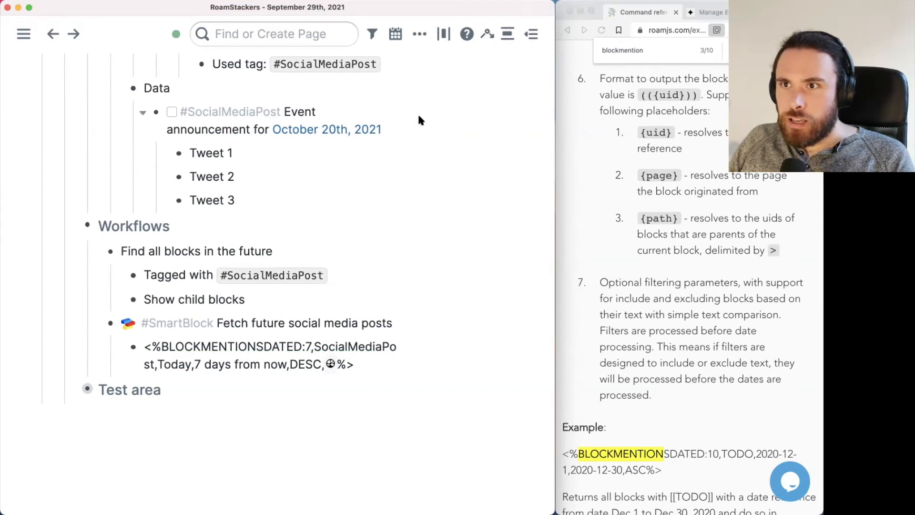
{"action": "left_click", "coordinate": [253, 128]}
{"action": "left_click_drag", "start_coordinate": [398, 130], "coordinate": [273, 131]}
{"action": "key", "text": "BackSpace"}
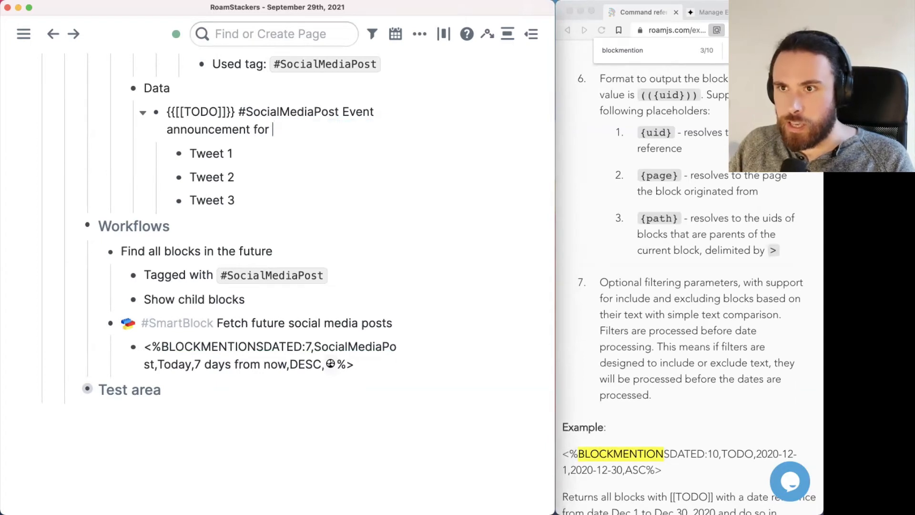
{"action": "type", "text": "/da"}
{"action": "key", "text": "Return"}
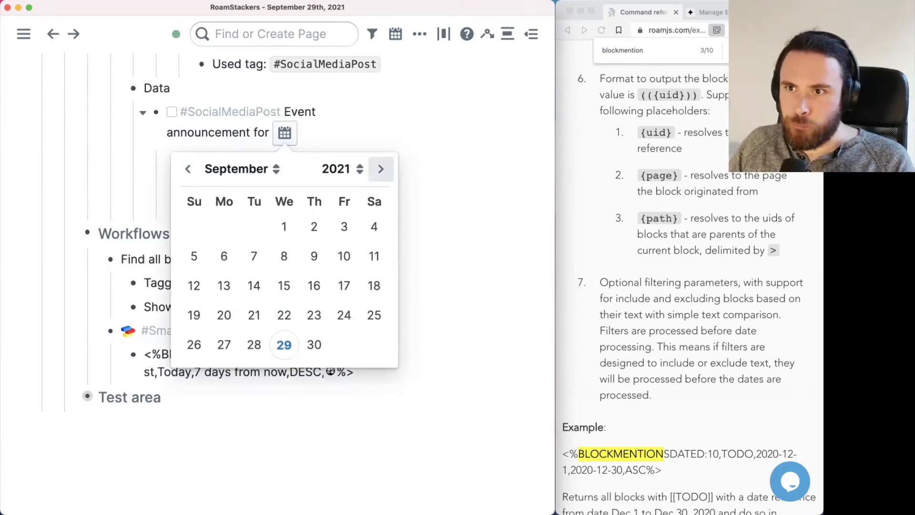
{"action": "left_click", "coordinate": [381, 169]}
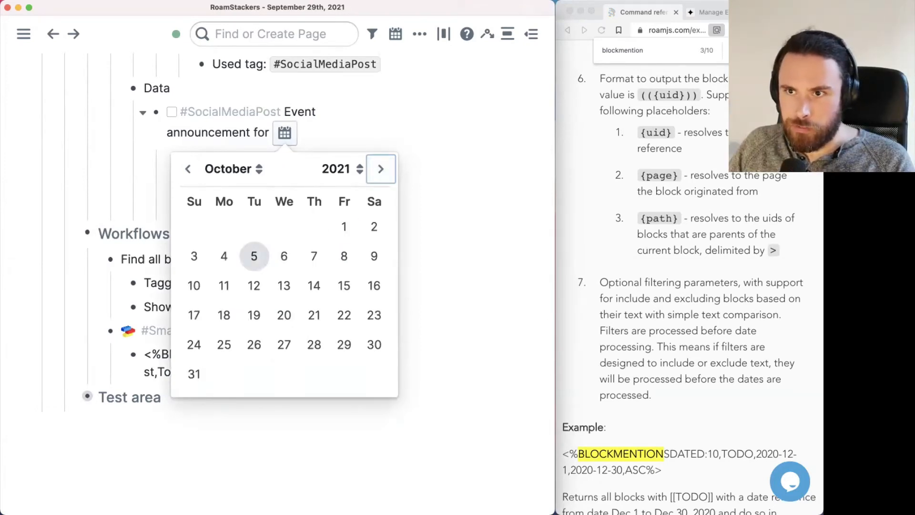
{"action": "left_click", "coordinate": [224, 256]}
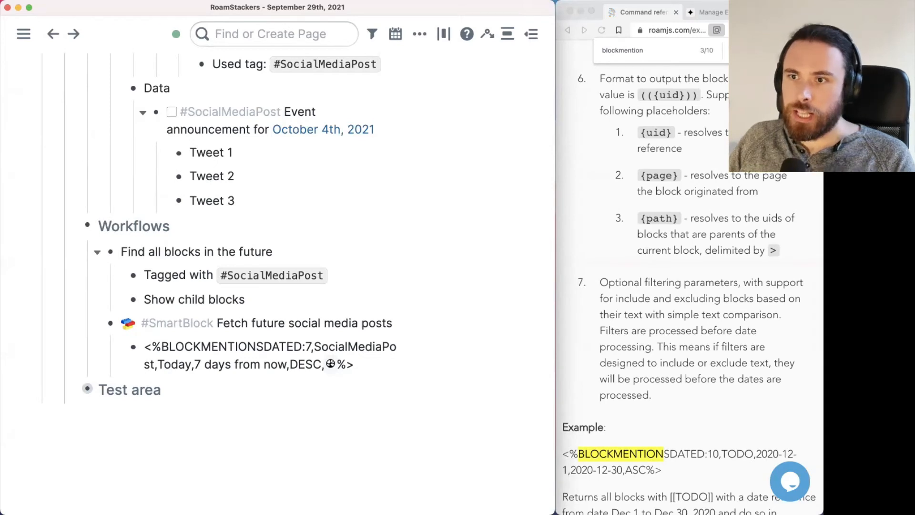
{"action": "scroll", "coordinate": [278, 251], "scroll_direction": "up", "scroll_amount": 1}
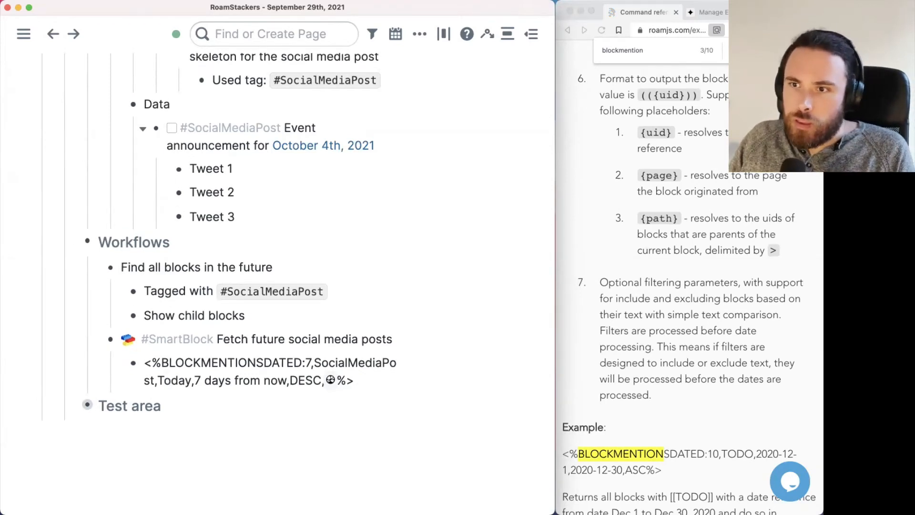
Try replacing (({uid})) with [[{page}]] as the output format parameter of BLOCKMENTIONSDATED.
{"action": "type", "text": "(({uid}))"}
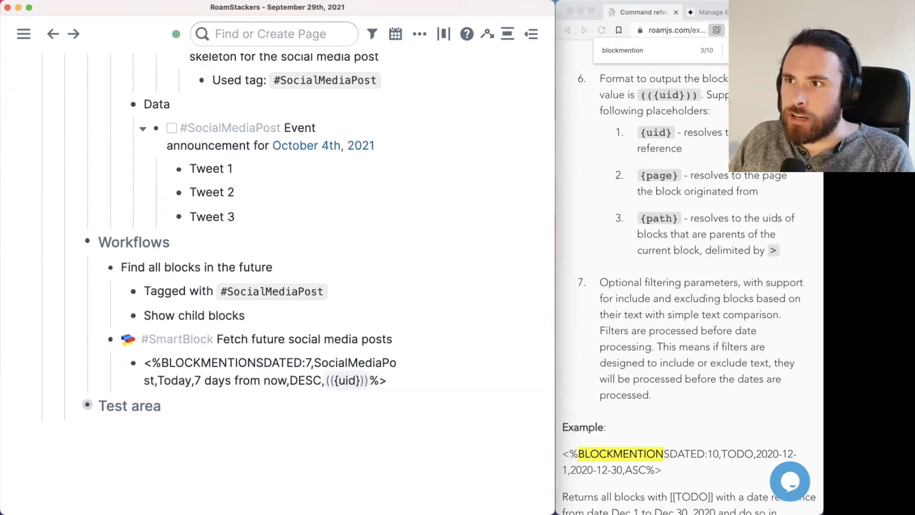
{"action": "scroll", "coordinate": [689, 286], "scroll_direction": "up", "scroll_amount": 3}
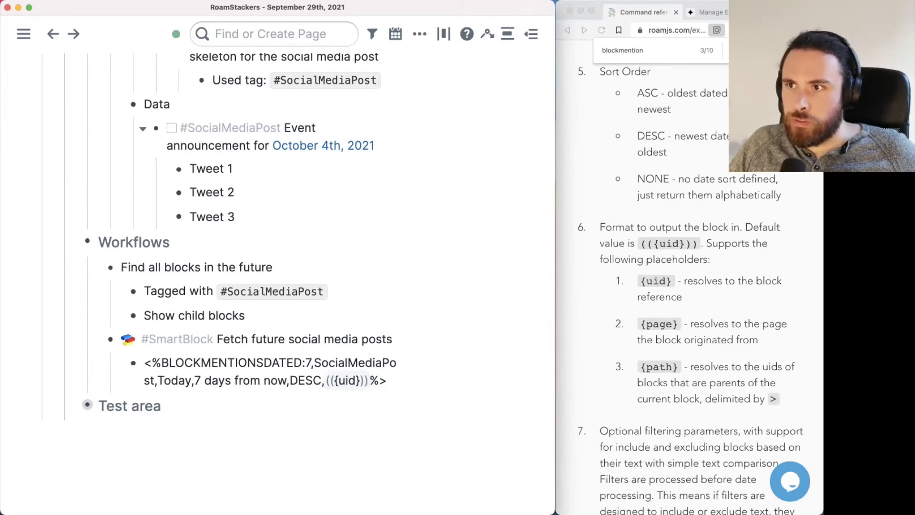
{"action": "scroll", "coordinate": [701, 284], "scroll_direction": "down", "scroll_amount": 2}
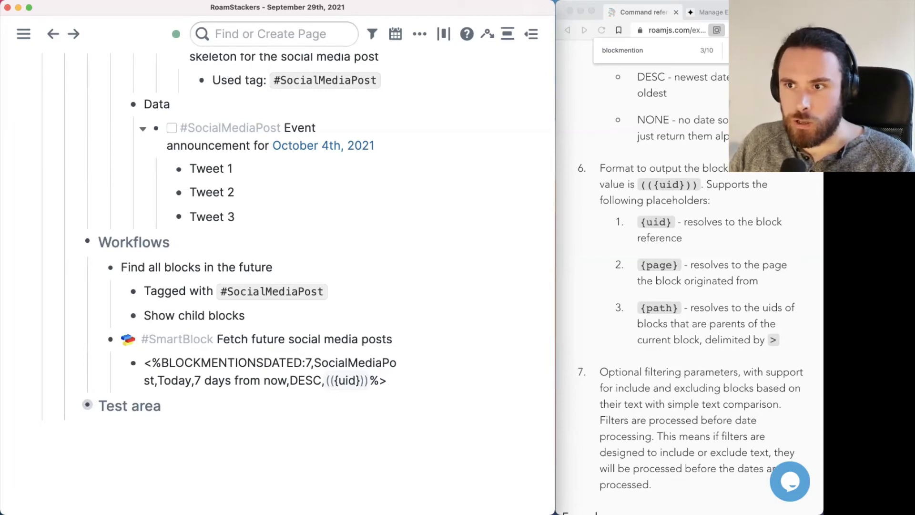
{"action": "left_click", "coordinate": [385, 380]}
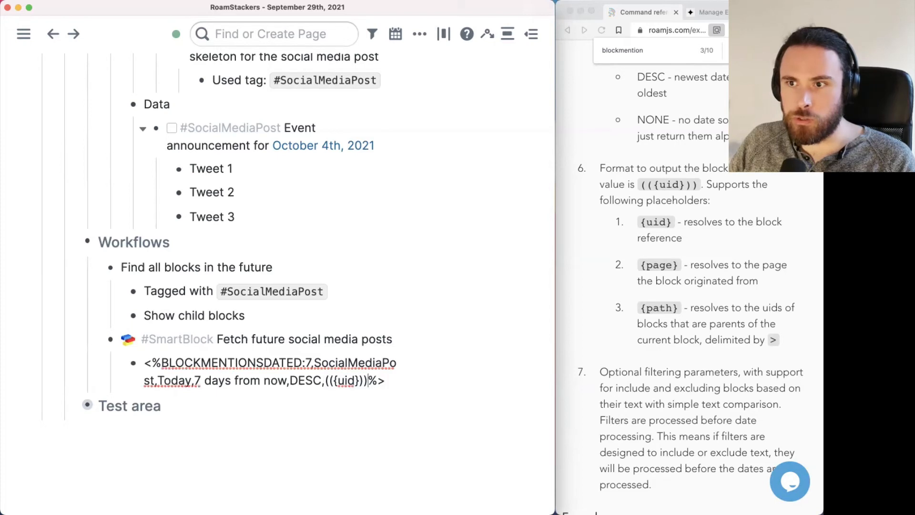
{"action": "key", "text": "Escape"}
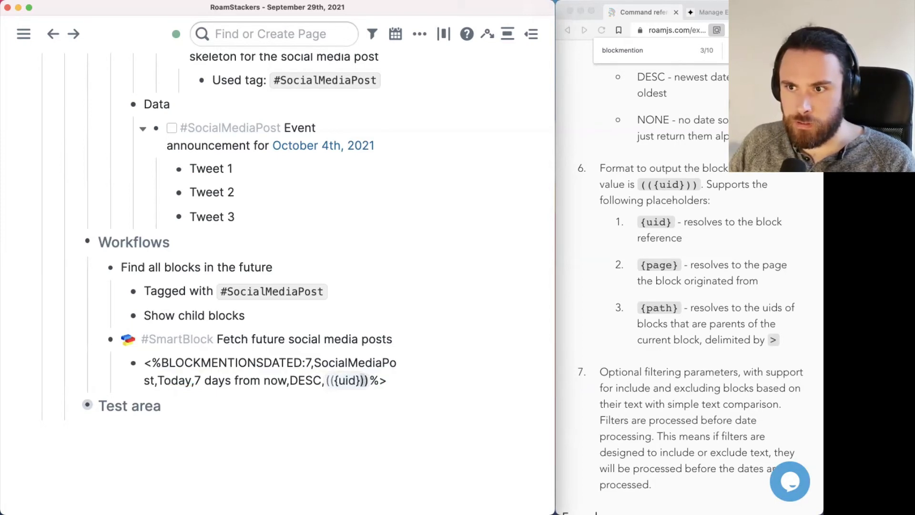
{"action": "left_click", "coordinate": [385, 381]}
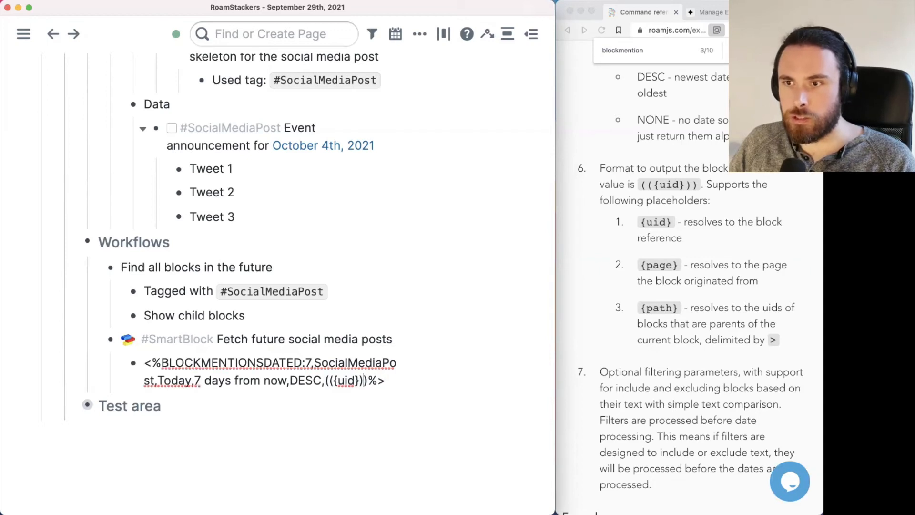
{"action": "key", "text": "shift+Left"}
{"action": "key", "text": "shift+Left"}
{"action": "key", "text": "shift+Left"}
{"action": "key", "text": "shift+Left"}
{"action": "key", "text": "shift+Left"}
{"action": "key", "text": "shift+Left"}
{"action": "key", "text": "shift+Left"}
{"action": "key", "text": "shift+Left"}
{"action": "key", "text": "shift+Left"}
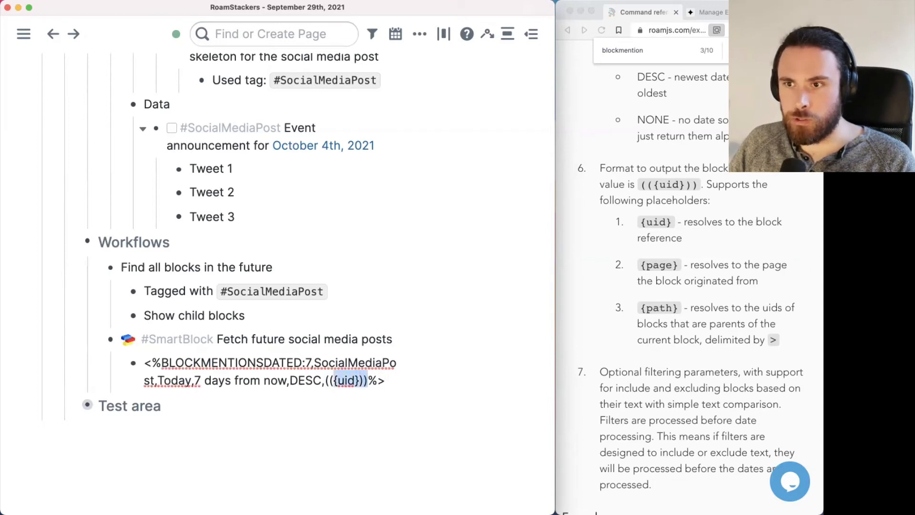
{"action": "type", "text": "[[{p"}
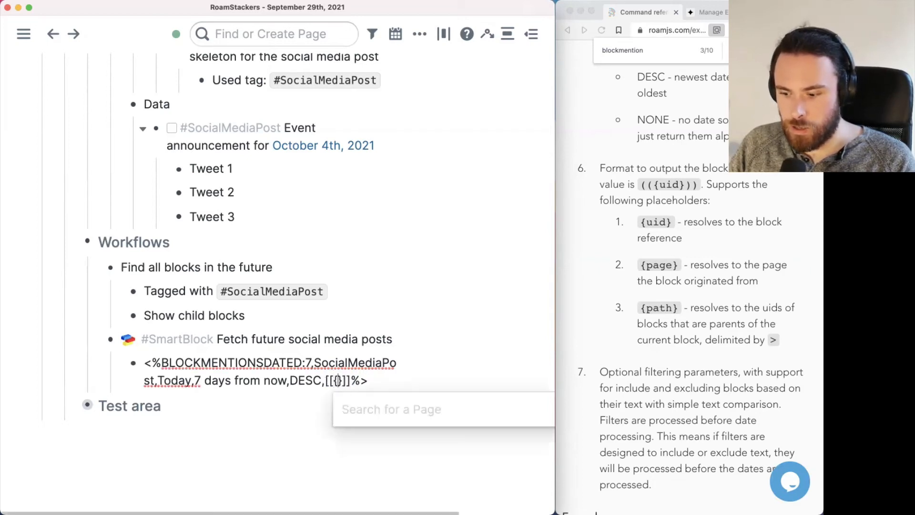
{"action": "type", "text": "age"}
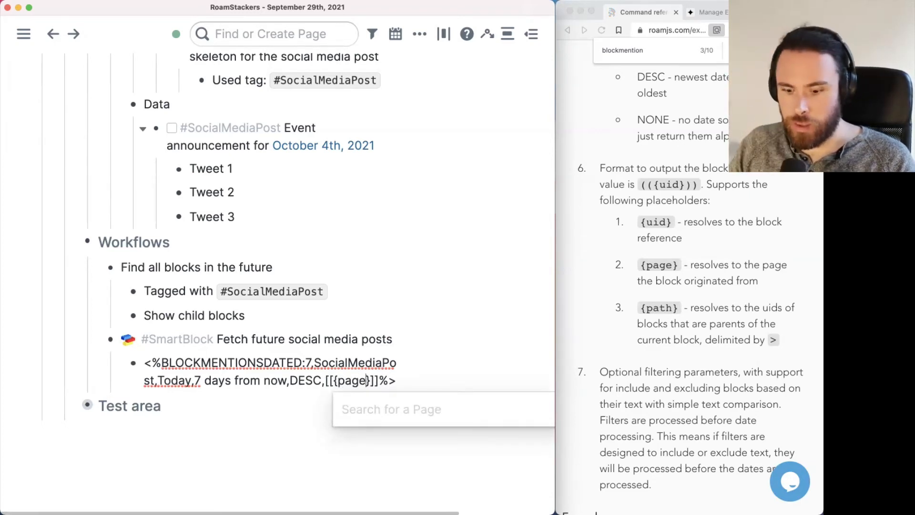
Remove the [[{page}]] format and restore (({uid})) as the output format parameter of BLOCKMENTIONSDATED.
{"action": "key", "text": "BackSpace"}
{"action": "key", "text": "BackSpace"}
{"action": "key", "text": "BackSpace"}
{"action": "key", "text": "BackSpace"}
{"action": "key", "text": "BackSpace"}
{"action": "key", "text": "BackSpace"}
{"action": "key", "text": "BackSpace"}
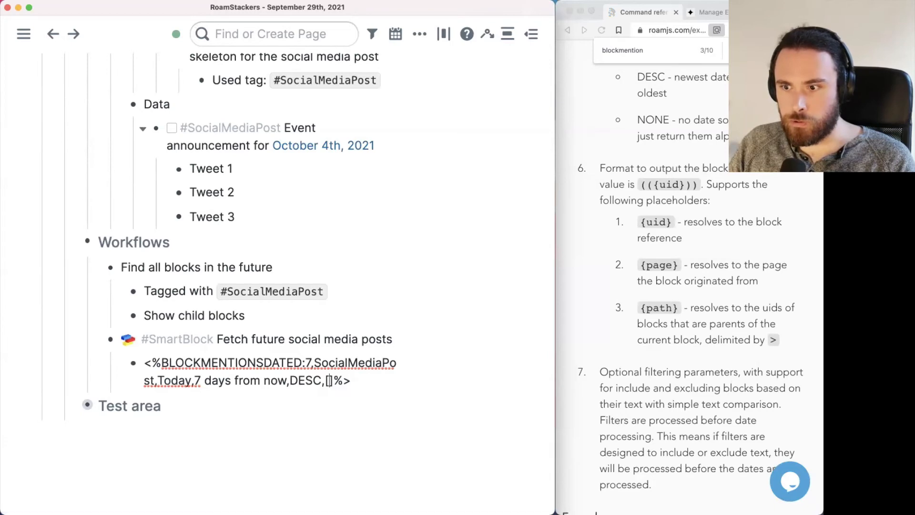
{"action": "type", "text": "(({u"}
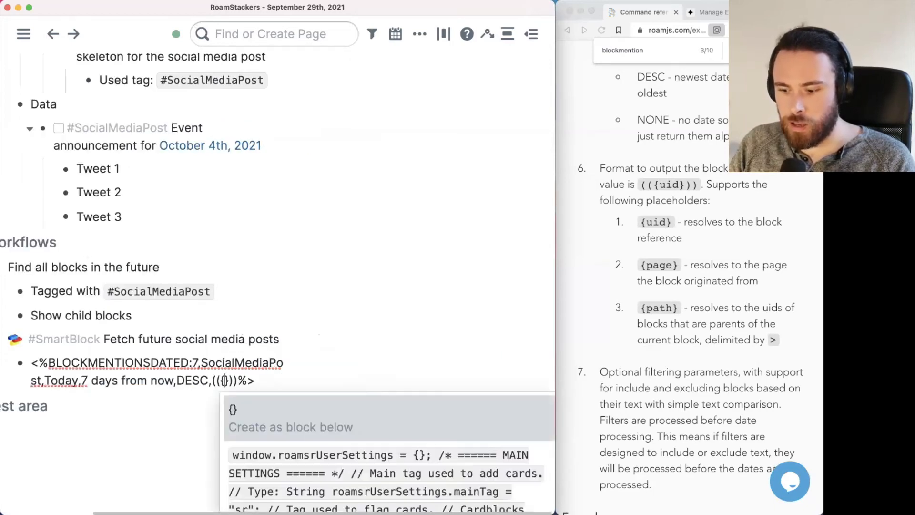
{"action": "type", "text": "id"}
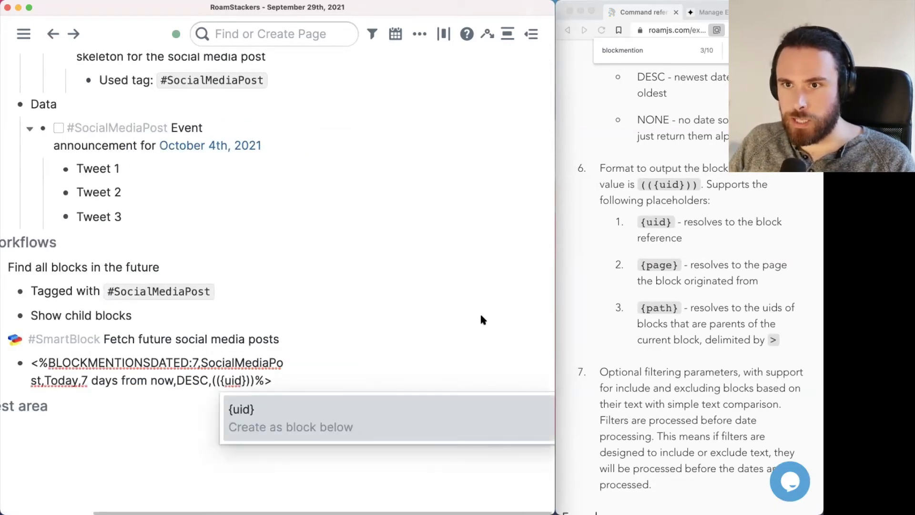
{"action": "left_click", "coordinate": [480, 312]}
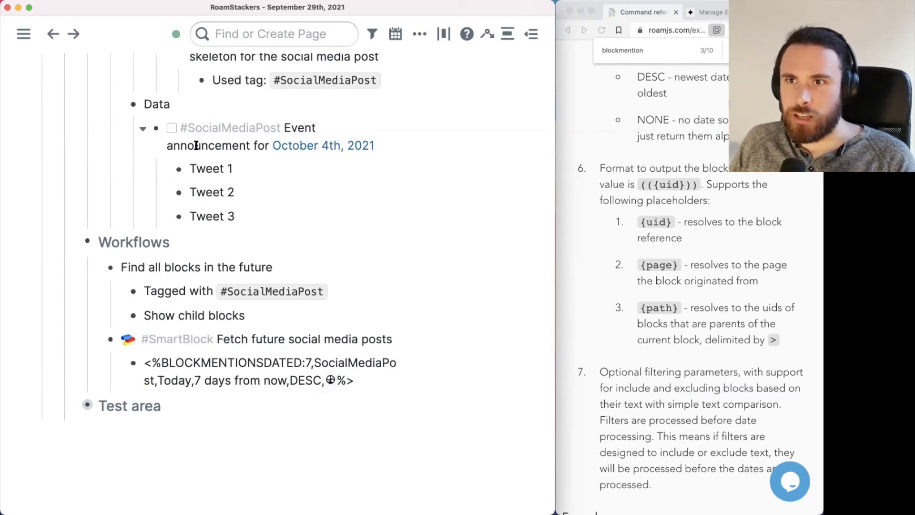
Expand the Test area and run the "Fetch future social media posts" SmartBlock in its empty block.
{"action": "left_click", "coordinate": [711, 388]}
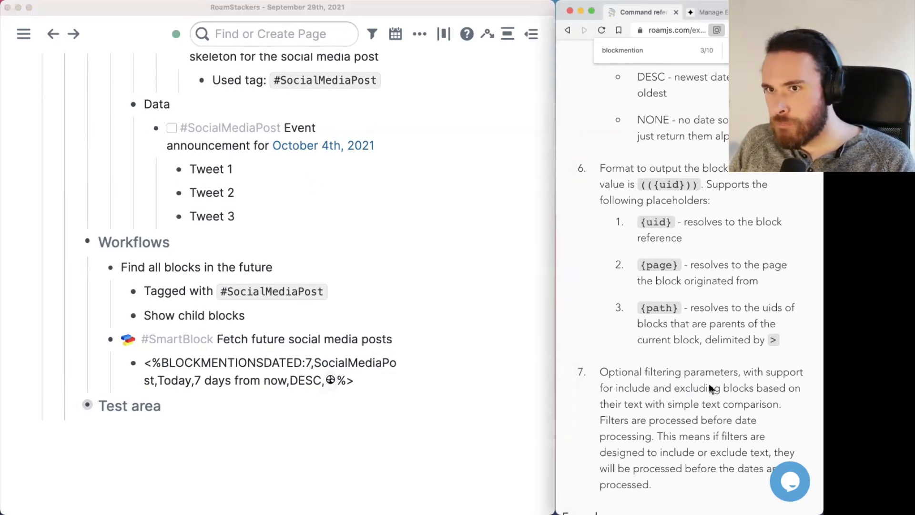
{"action": "left_click", "coordinate": [79, 402]}
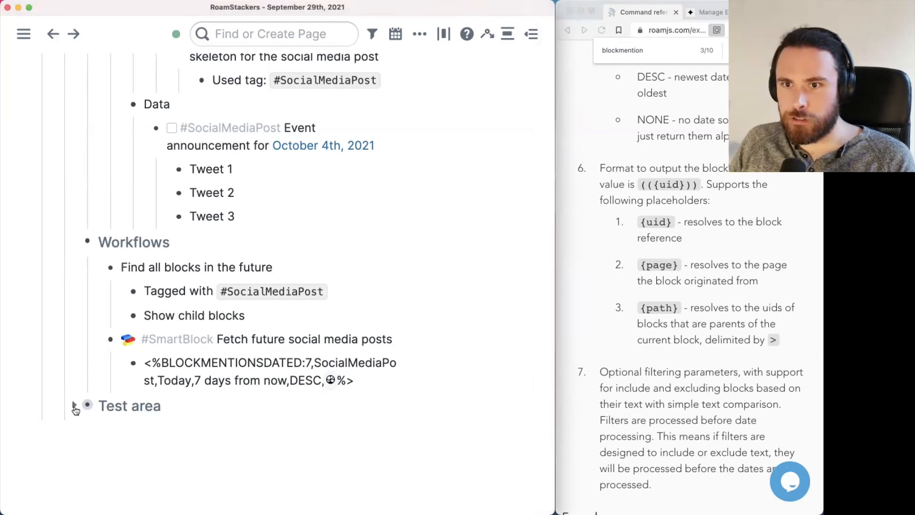
{"action": "left_click", "coordinate": [196, 423]}
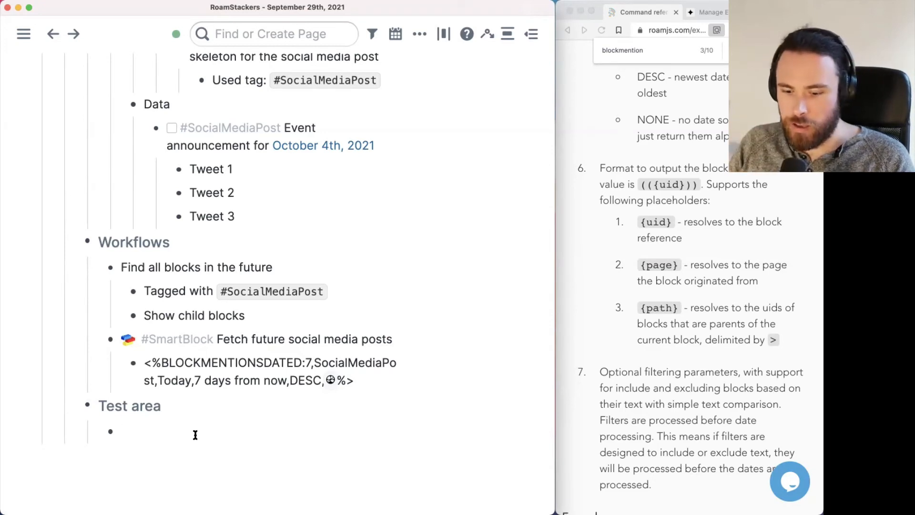
{"action": "type", "text": "x"}
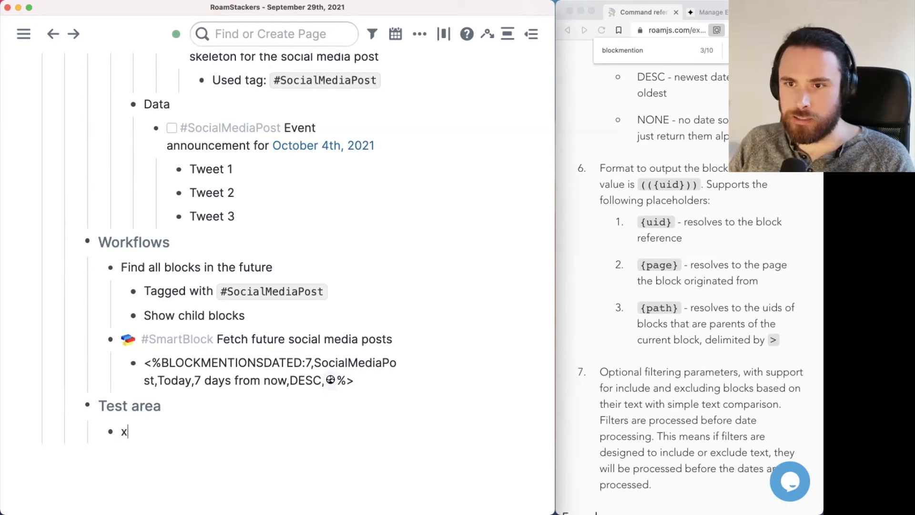
{"action": "type", "text": "x"}
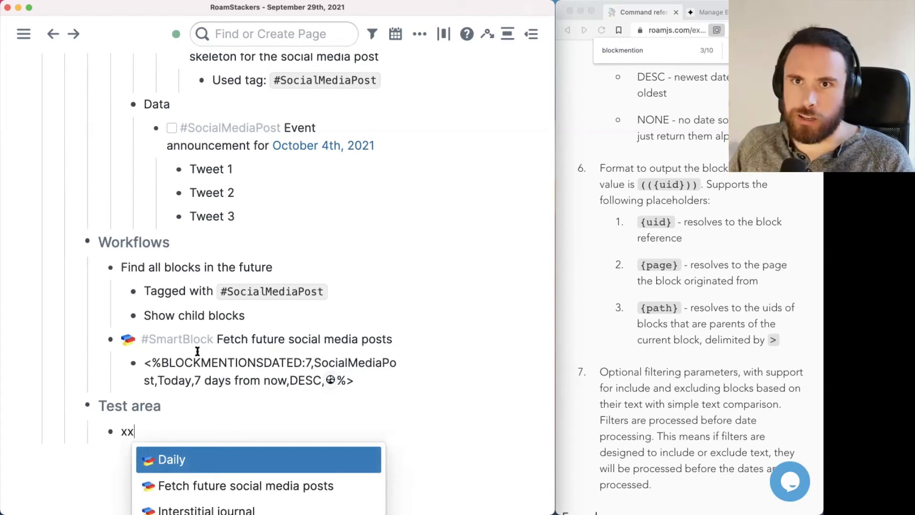
{"action": "mouse_move", "coordinate": [228, 5]}
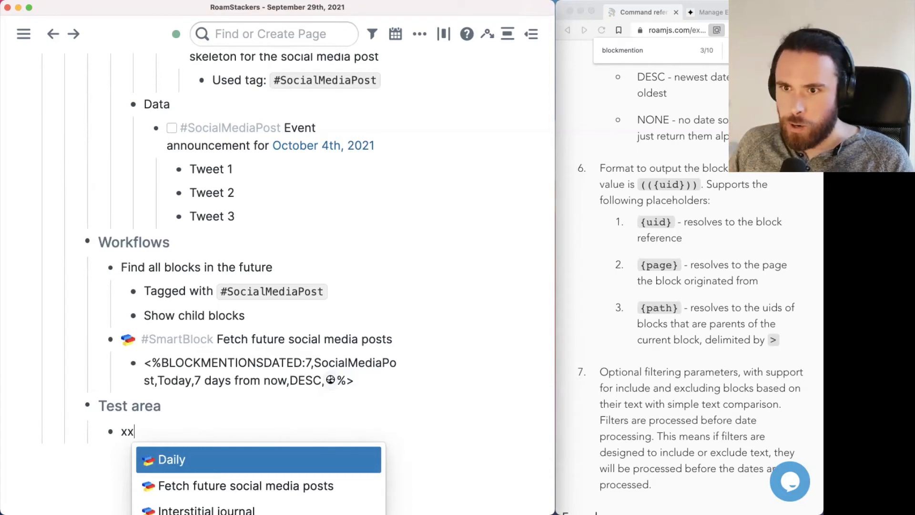
{"action": "key", "text": "Down"}
{"action": "scroll", "coordinate": [253, 267], "scroll_direction": "down", "scroll_amount": 2}
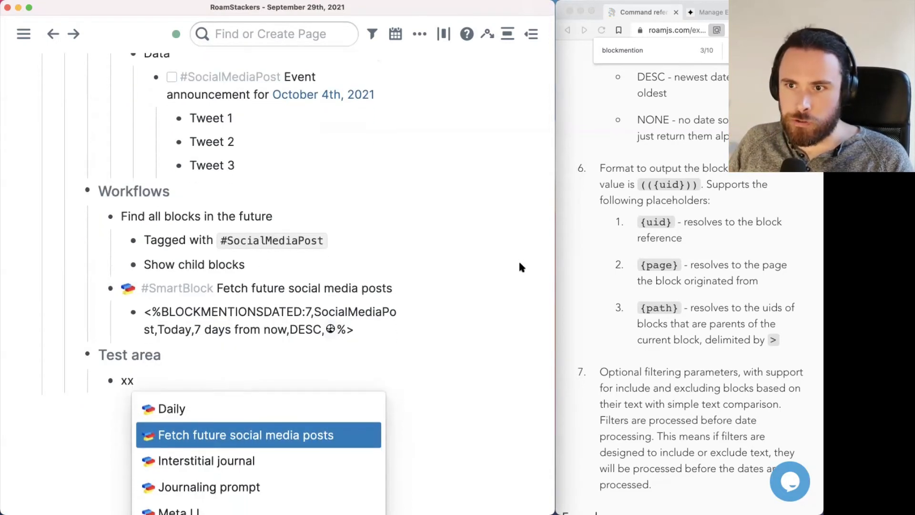
{"action": "key", "text": "Return"}
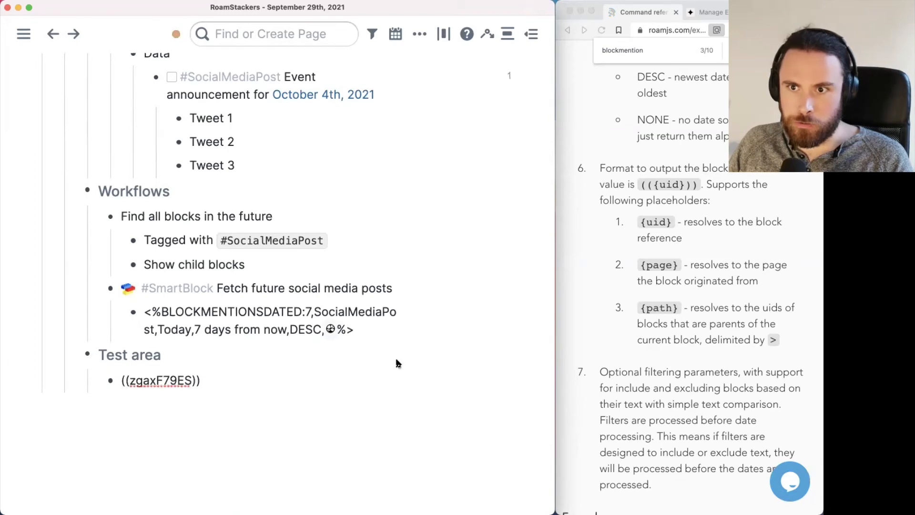
{"action": "left_click", "coordinate": [197, 443]}
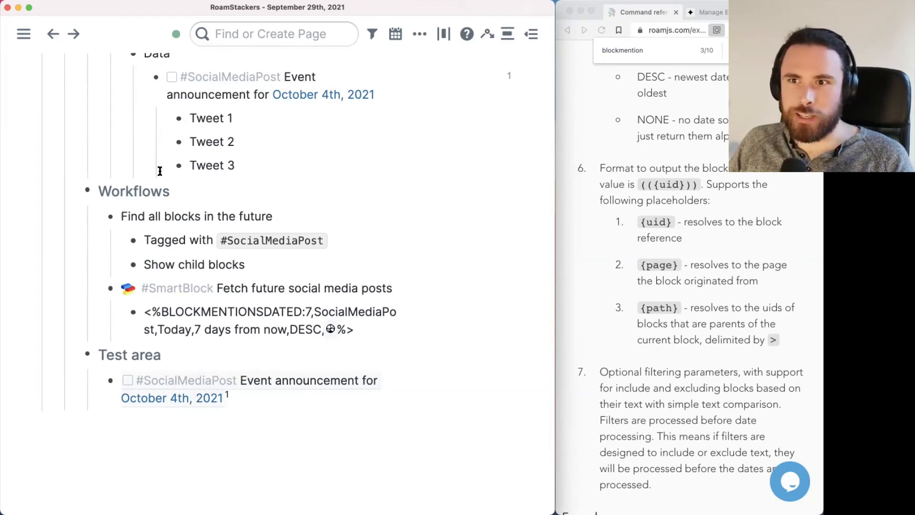
Apply the children of the event announcement reference in the Test area as references.
{"action": "left_click_drag", "start_coordinate": [269, 170], "coordinate": [169, 117]}
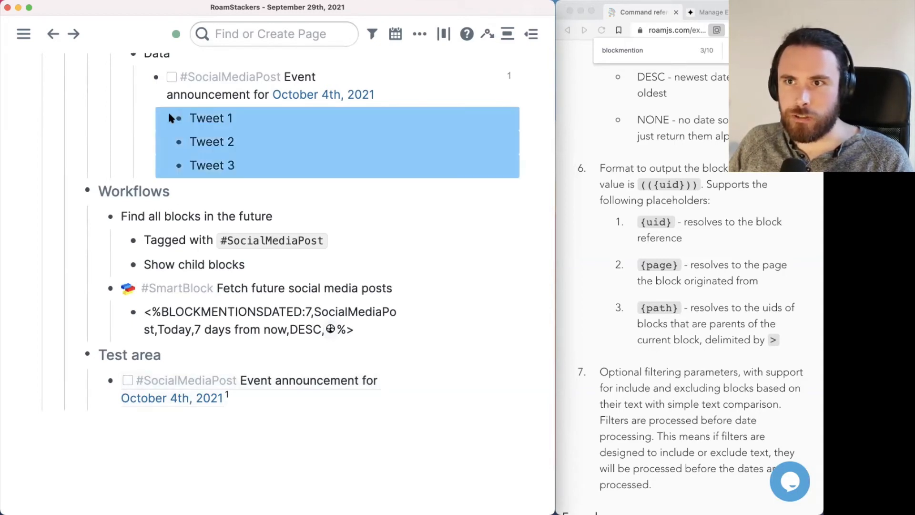
{"action": "left_click", "coordinate": [286, 169]}
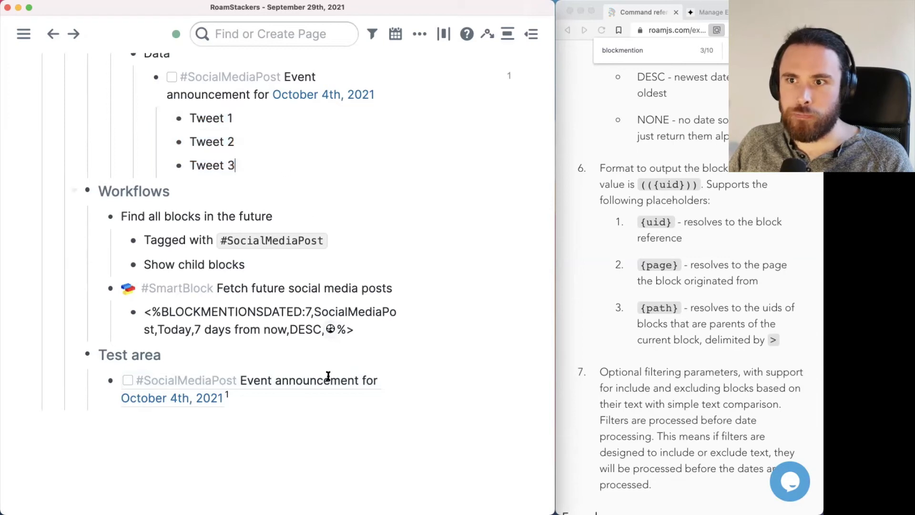
{"action": "right_click", "coordinate": [306, 385]}
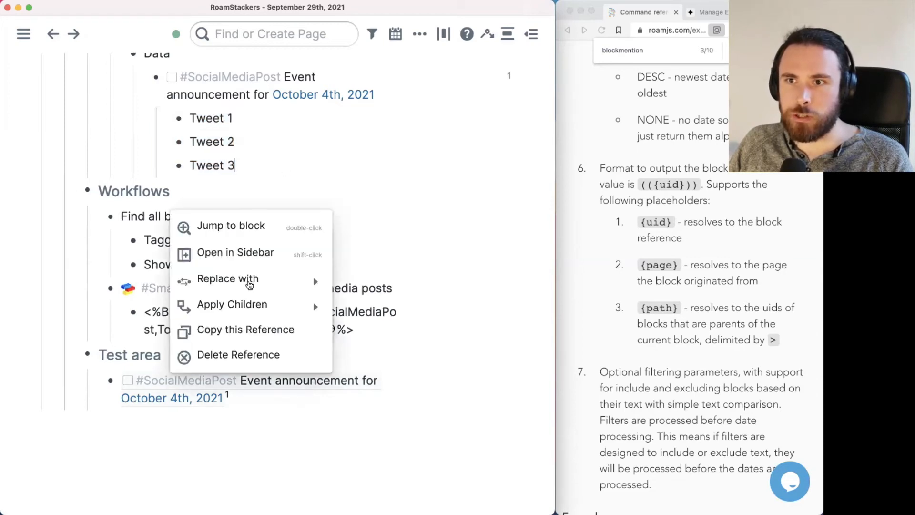
{"action": "mouse_move", "coordinate": [249, 304]}
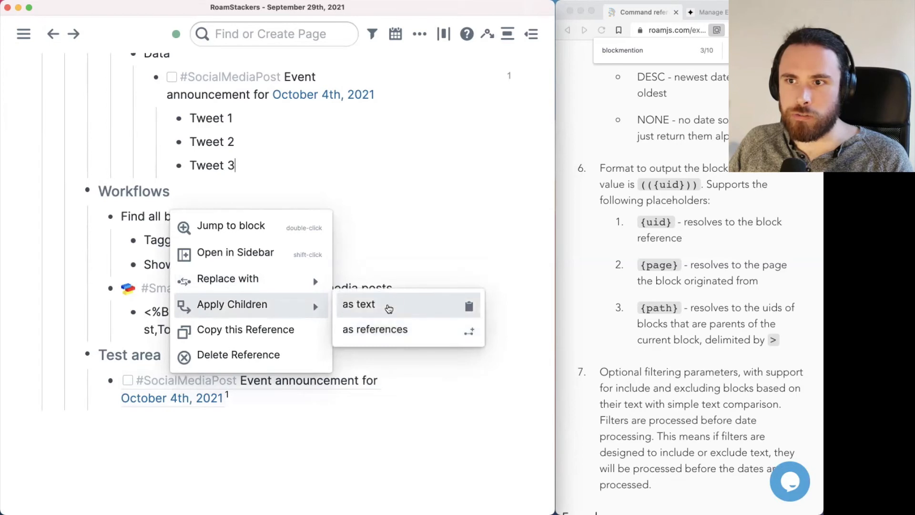
{"action": "left_click", "coordinate": [411, 331]}
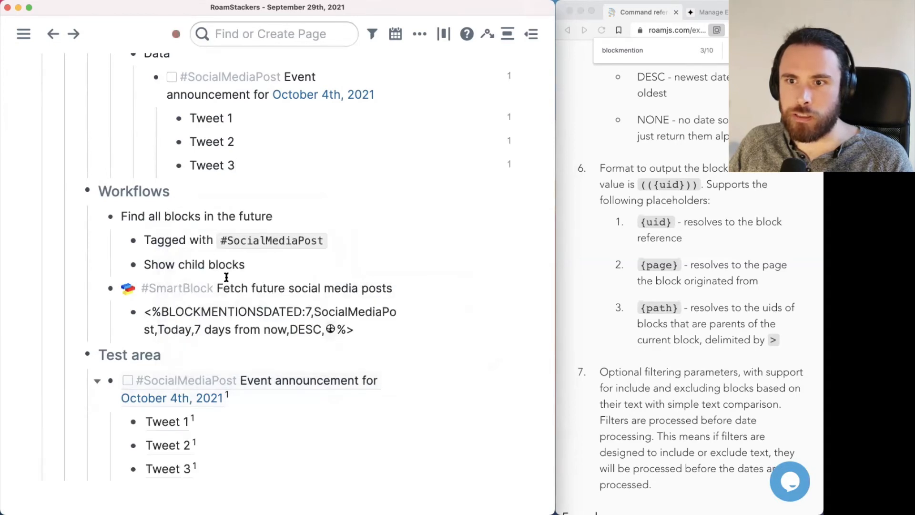
{"action": "left_click", "coordinate": [362, 468]}
{"action": "left_click", "coordinate": [701, 389]}
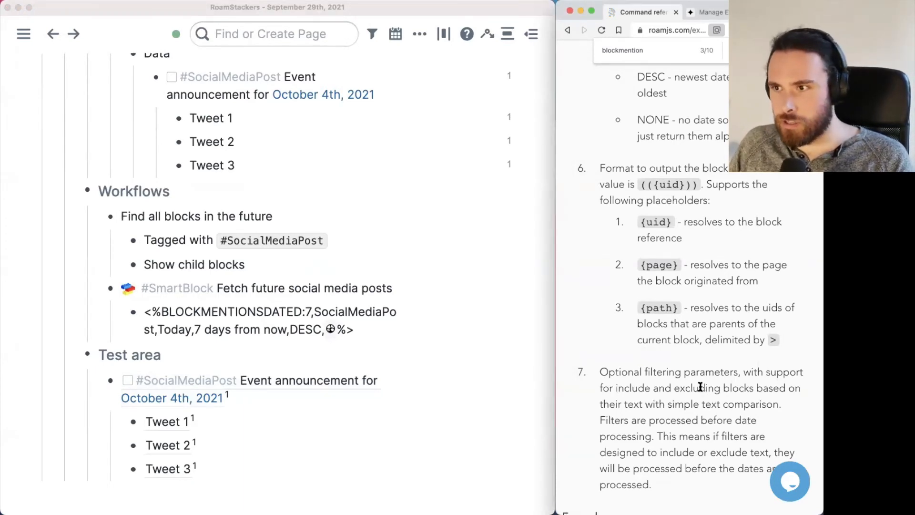
Search the SmartBlocks command reference for "child" and read the JavaScript Commands section on supported output types.
{"action": "key", "text": "super+f"}
{"action": "type", "text": "child"}
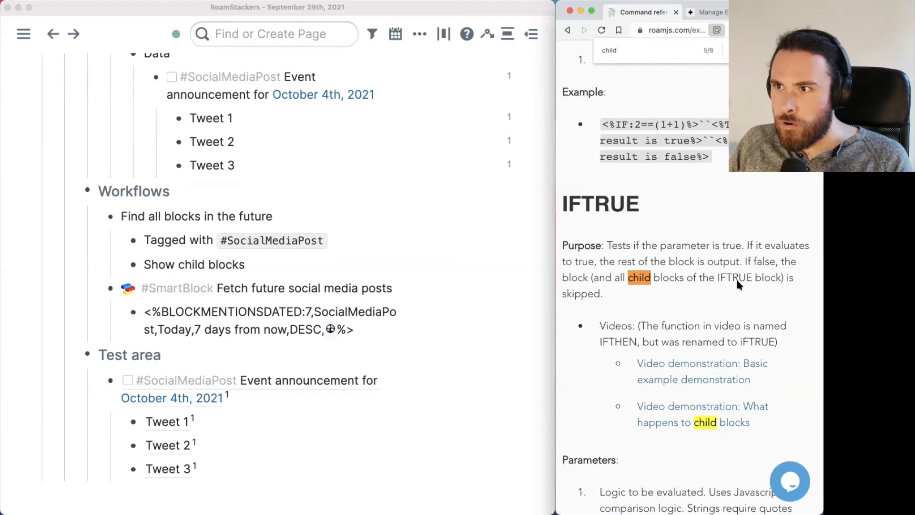
{"action": "key", "text": "Return"}
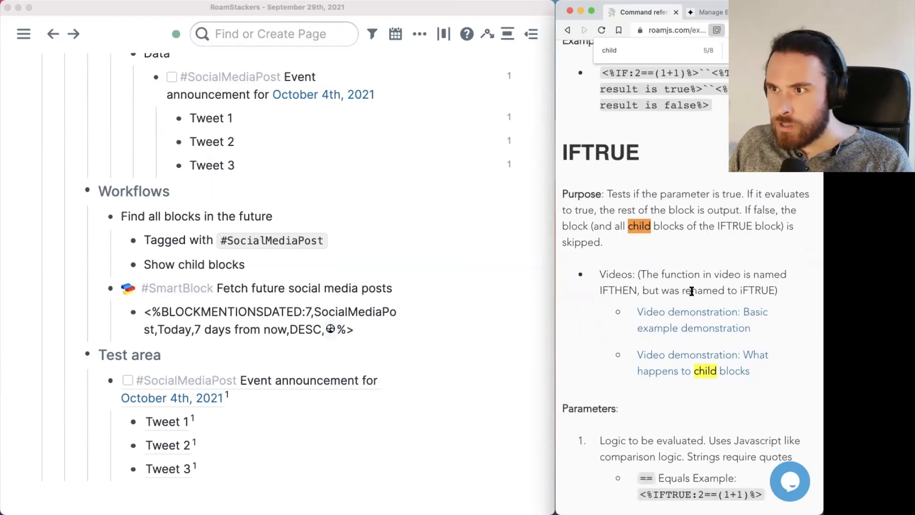
{"action": "key", "text": "Return"}
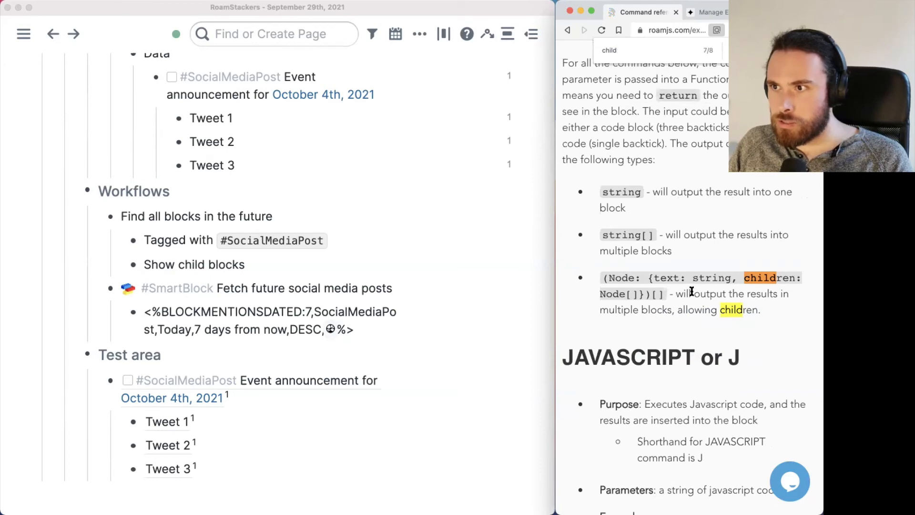
{"action": "key", "text": "Return"}
{"action": "scroll", "coordinate": [691, 291], "scroll_direction": "up", "scroll_amount": 5}
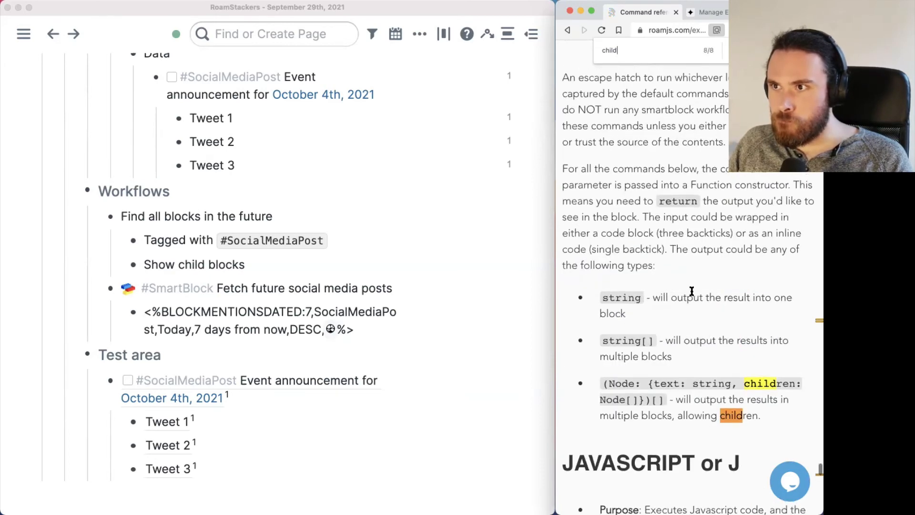
{"action": "scroll", "coordinate": [691, 291], "scroll_direction": "down", "scroll_amount": 3}
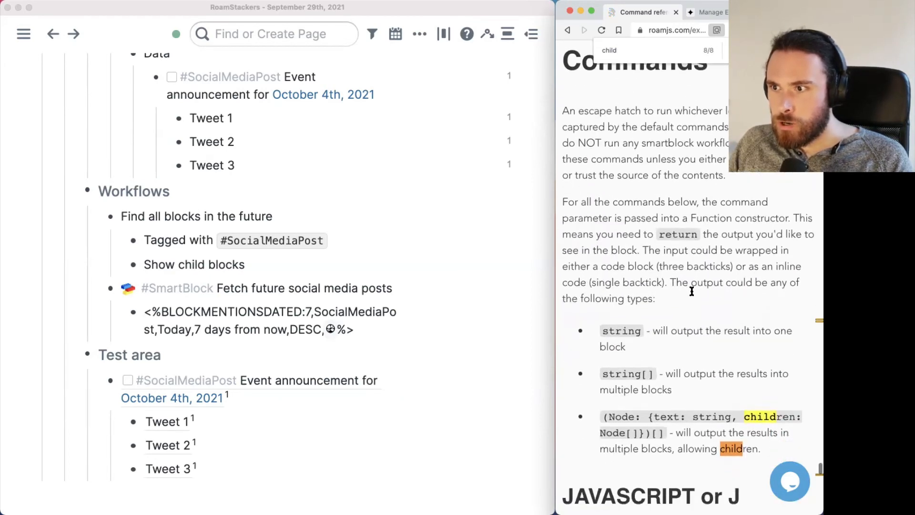
{"action": "scroll", "coordinate": [692, 294], "scroll_direction": "down", "scroll_amount": 3}
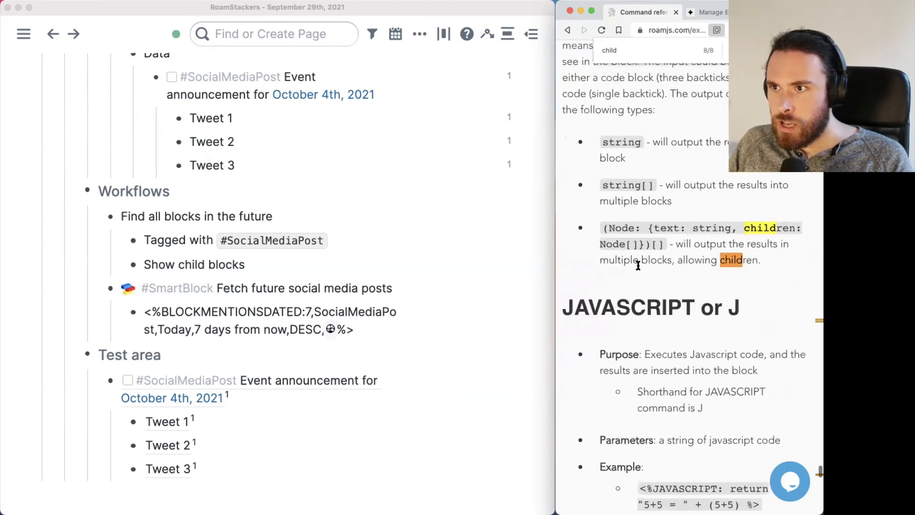
{"action": "scroll", "coordinate": [630, 239], "scroll_direction": "up", "scroll_amount": 4}
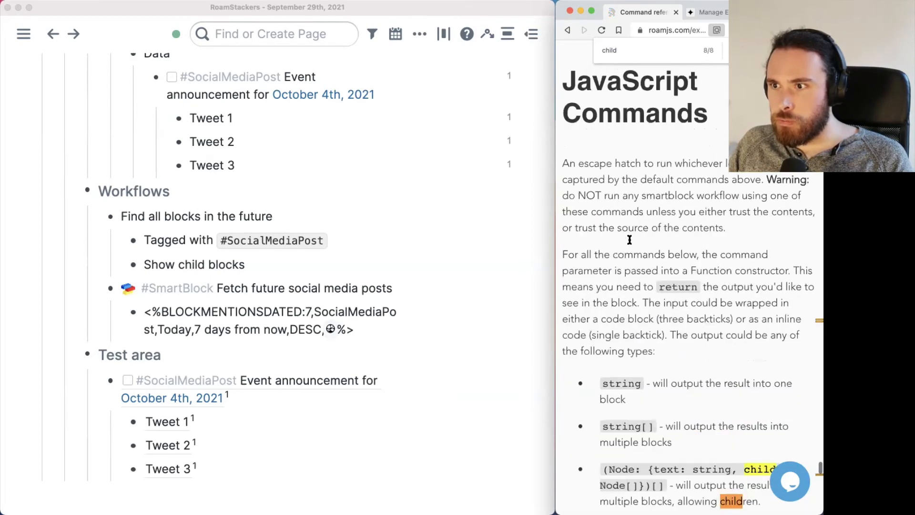
{"action": "scroll", "coordinate": [629, 241], "scroll_direction": "down", "scroll_amount": 6}
Check the RANDOMBLOCKFROM, RANDOMCHILDOF and IFTRUE matches for "child" in the command reference, and close the page search.
{"action": "key", "text": "Return"}
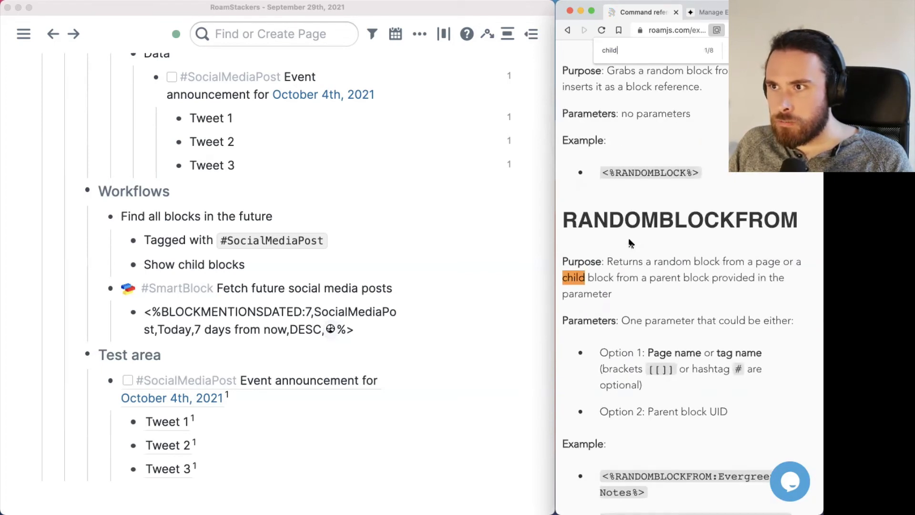
{"action": "key", "text": "Return"}
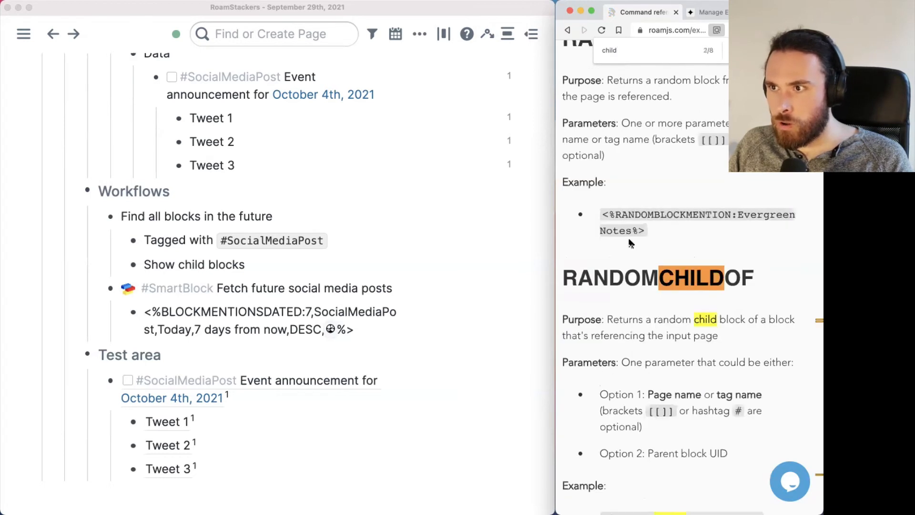
{"action": "key", "text": "Return"}
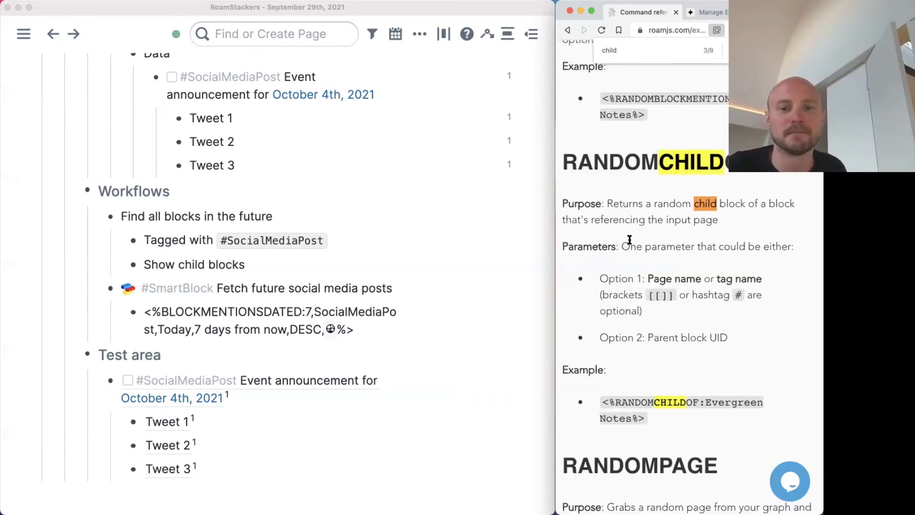
{"action": "key", "text": "Return"}
{"action": "key", "text": "Return"}
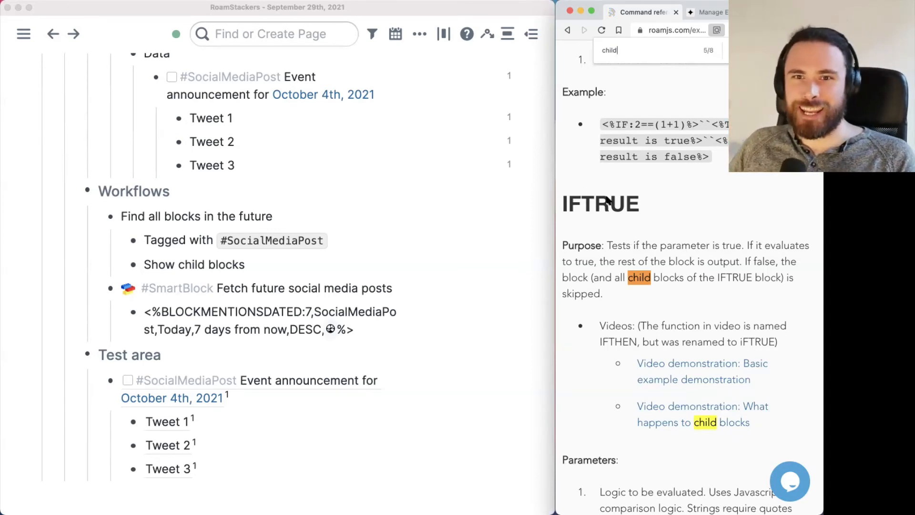
{"action": "key", "text": "Escape"}
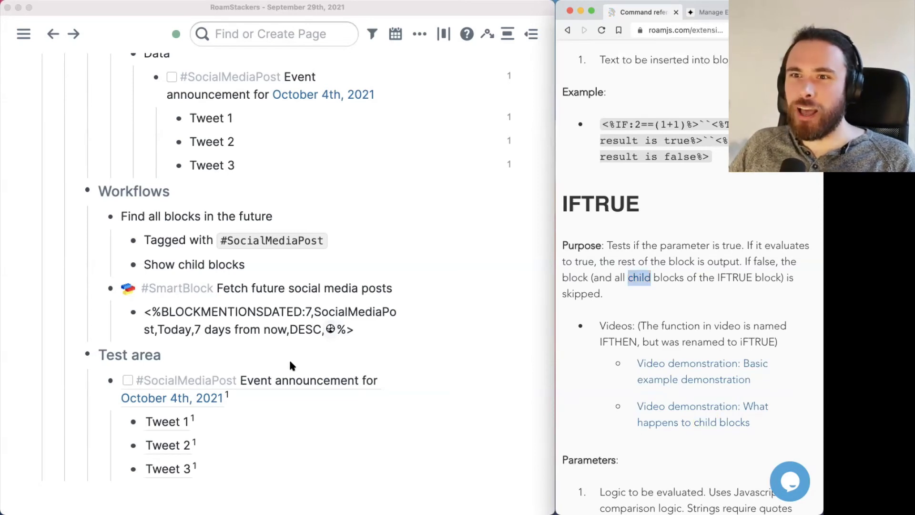
Add the block "#SocialMediaPost Event 2 announcement" after Tweet 3 under Data, at the level of the first event announcement.
{"action": "left_click", "coordinate": [271, 459]}
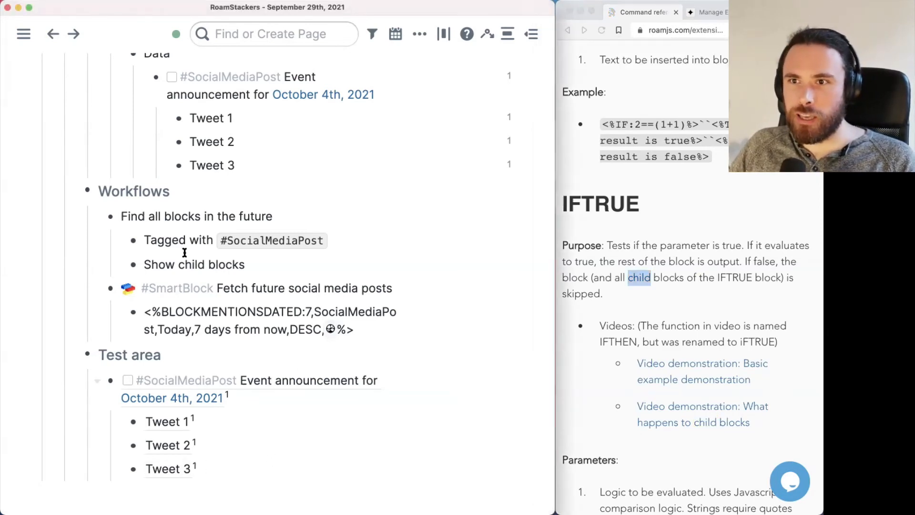
{"action": "scroll", "coordinate": [184, 246], "scroll_direction": "up", "scroll_amount": 3}
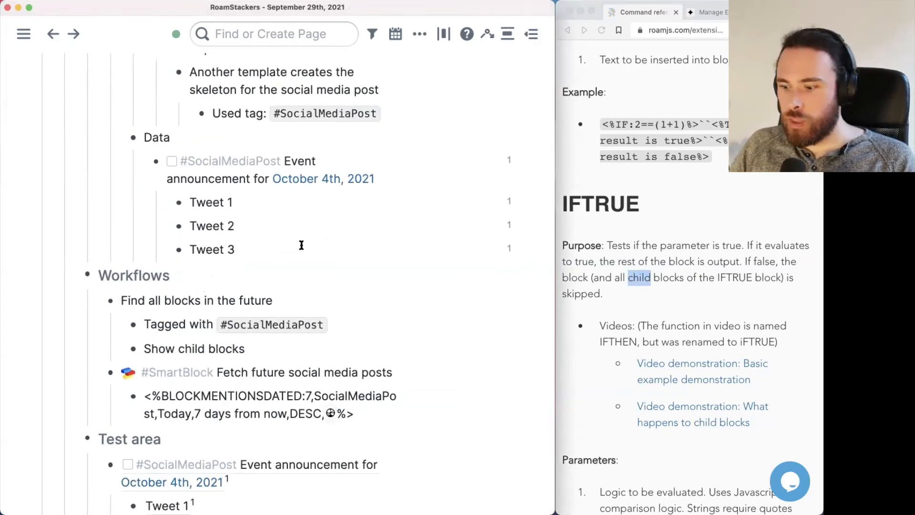
{"action": "left_click", "coordinate": [301, 245]}
{"action": "key", "text": "Return"}
{"action": "type", "text": "#Socialm"}
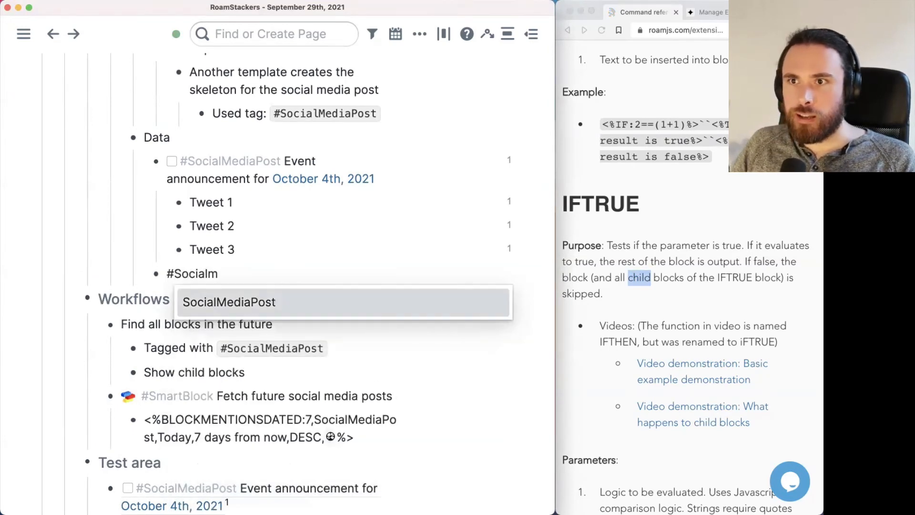
{"action": "key", "text": "Return"}
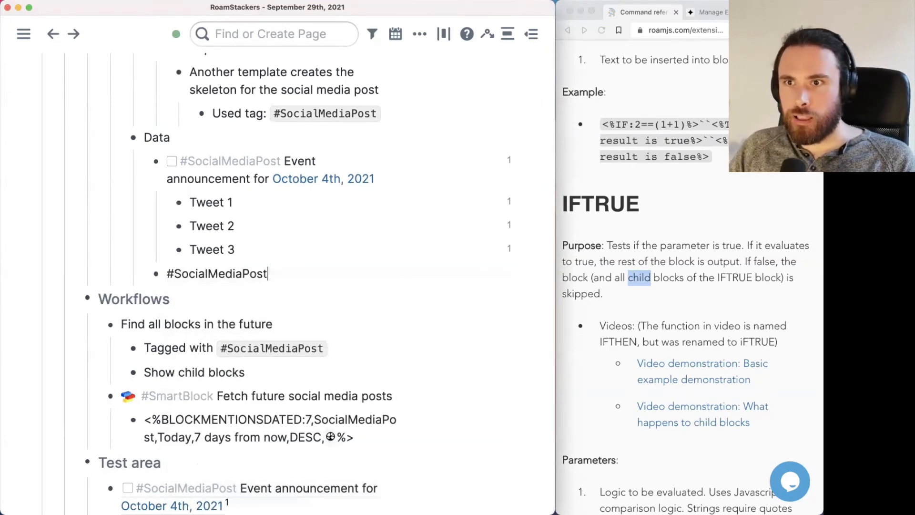
{"action": "type", "text": "Event 2 a"}
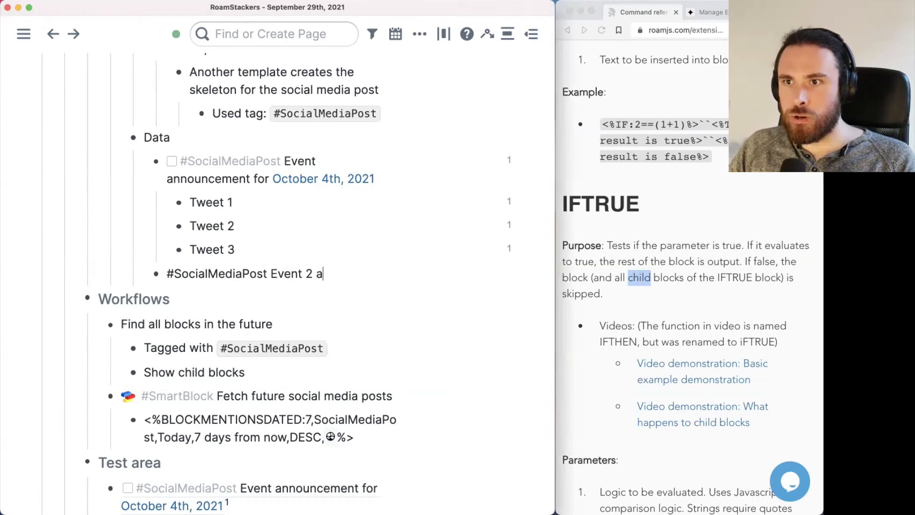
{"action": "type", "text": "nnouncement"}
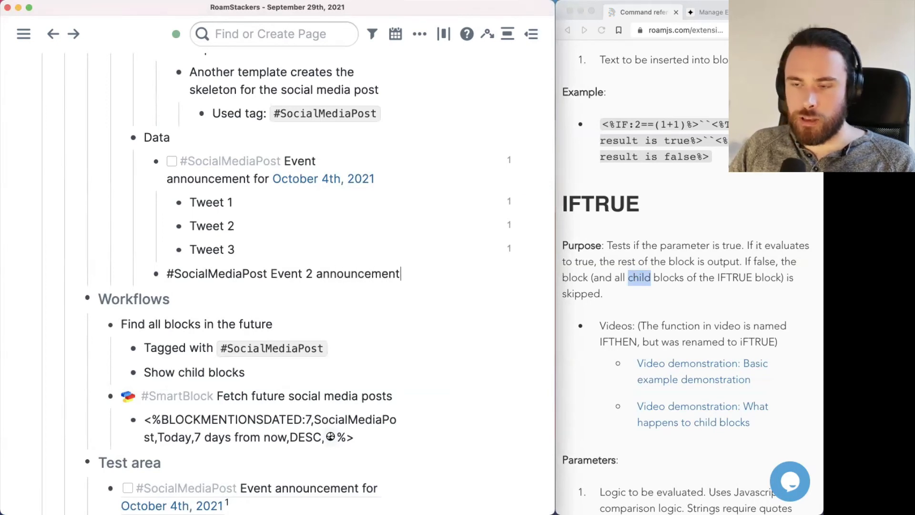
Add the date October 14th, 2021 on a new line within the Event 2 announcement block.
{"action": "key", "text": "shift+Return"}
{"action": "type", "text": "/date"}
{"action": "key", "text": "Return"}
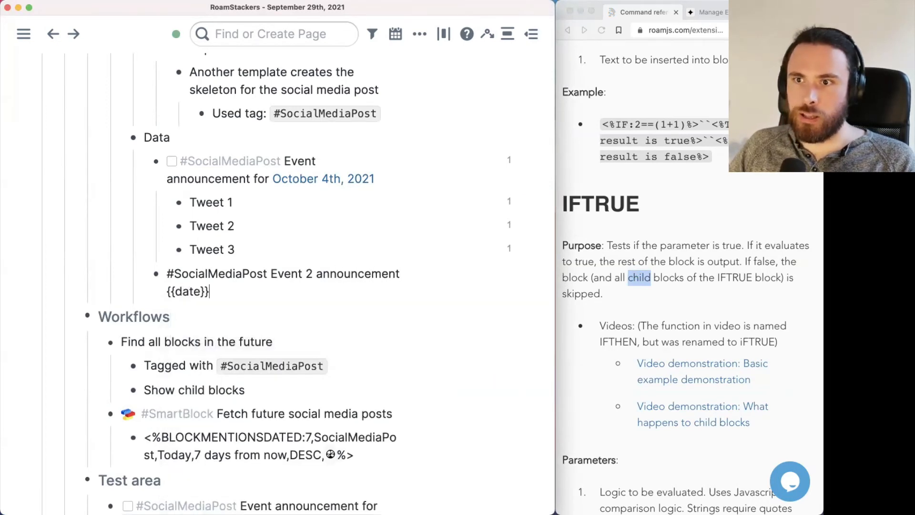
{"action": "left_click", "coordinate": [415, 203]}
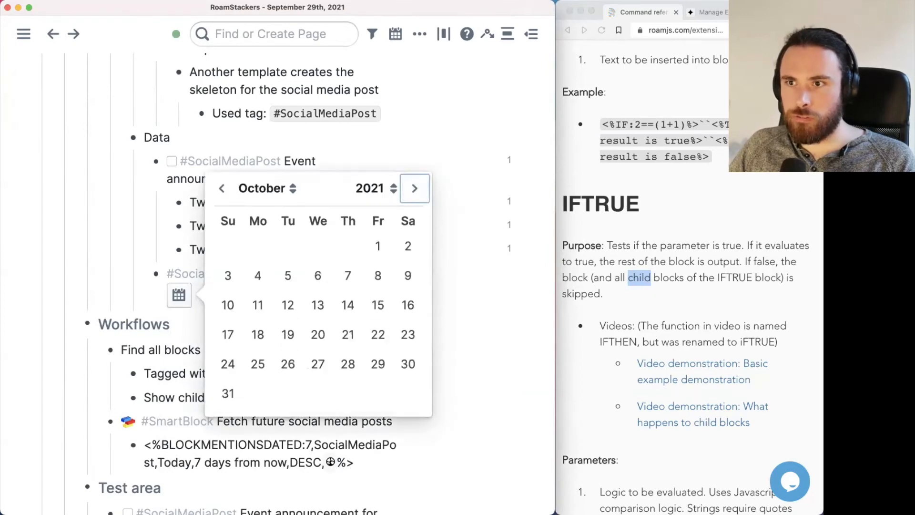
{"action": "left_click", "coordinate": [348, 305]}
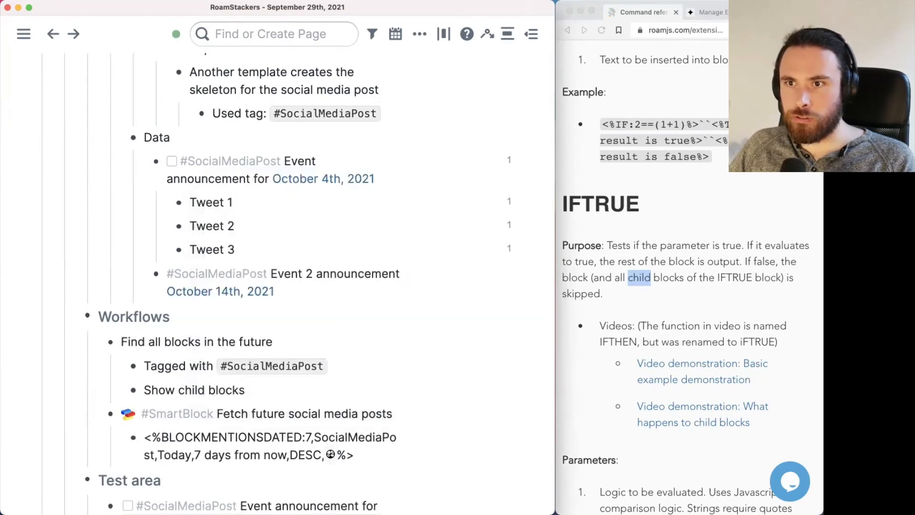
Delete the event announcement reference and its three tweet references from the Test area.
{"action": "scroll", "coordinate": [348, 305], "scroll_direction": "down", "scroll_amount": 5}
{"action": "scroll", "coordinate": [297, 273], "scroll_direction": "up", "scroll_amount": 5}
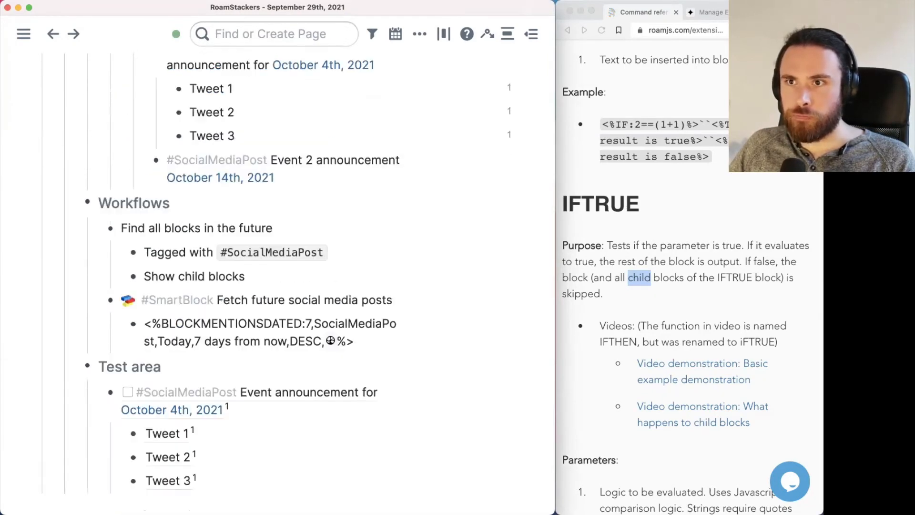
{"action": "scroll", "coordinate": [297, 274], "scroll_direction": "down", "scroll_amount": 4}
{"action": "left_click_drag", "start_coordinate": [209, 403], "coordinate": [191, 330]}
{"action": "key", "text": "BackSpace"}
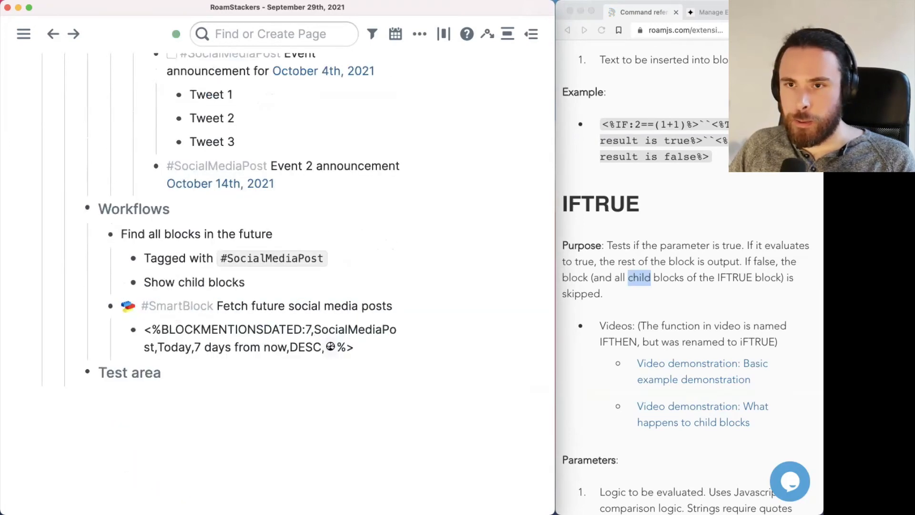
Run the "Fetch future social media posts" SmartBlock in a new block nested under Test area.
{"action": "key", "text": "Return"}
{"action": "key", "text": "Tab"}
{"action": "type", "text": "xx"}
{"action": "key", "text": "Down"}
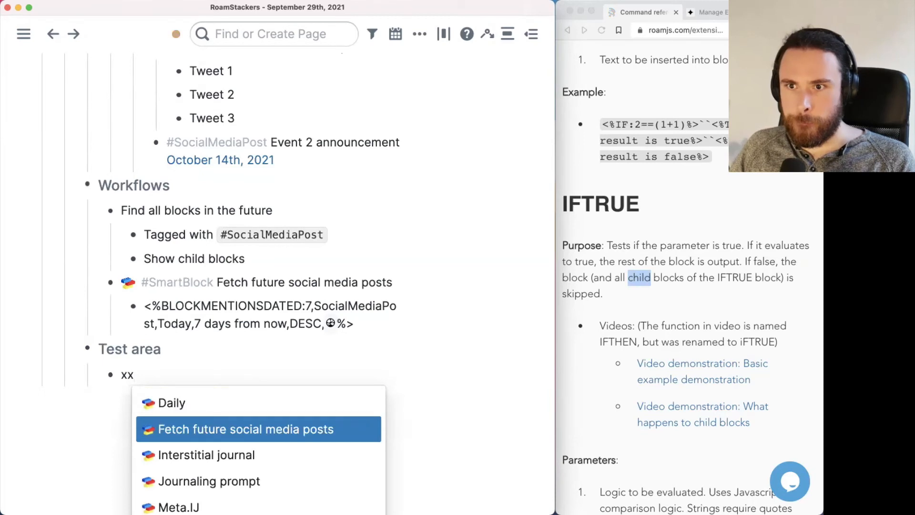
{"action": "key", "text": "Return"}
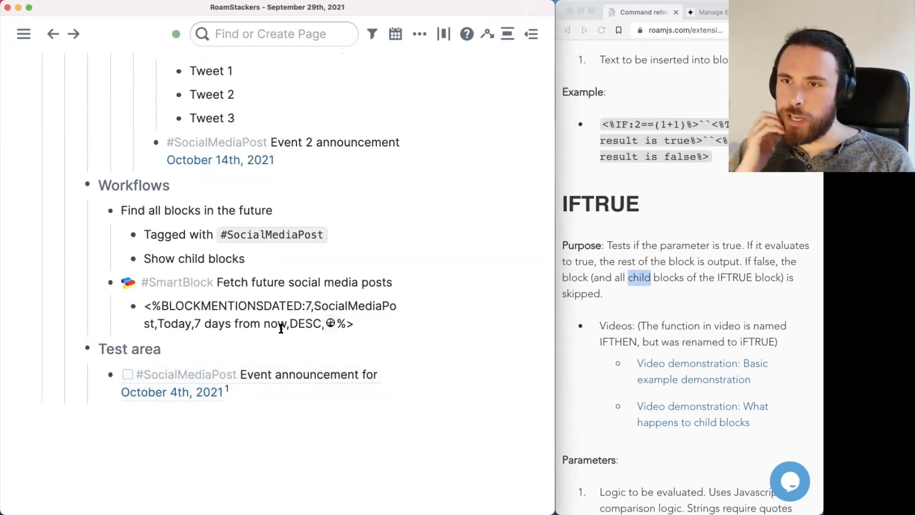
Review the test data above the workflow and widen the Roam window over the documentation window.
{"action": "scroll", "coordinate": [281, 329], "scroll_direction": "up", "scroll_amount": 3}
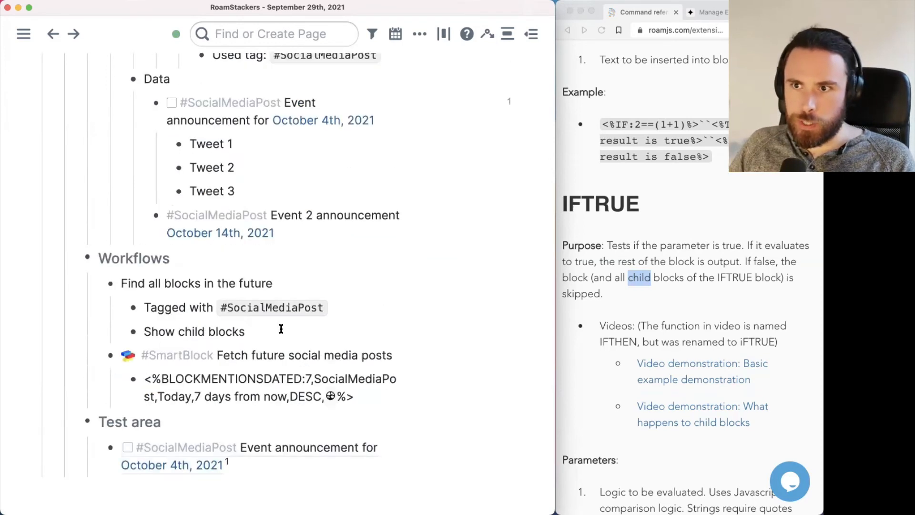
{"action": "scroll", "coordinate": [281, 329], "scroll_direction": "up", "scroll_amount": 1}
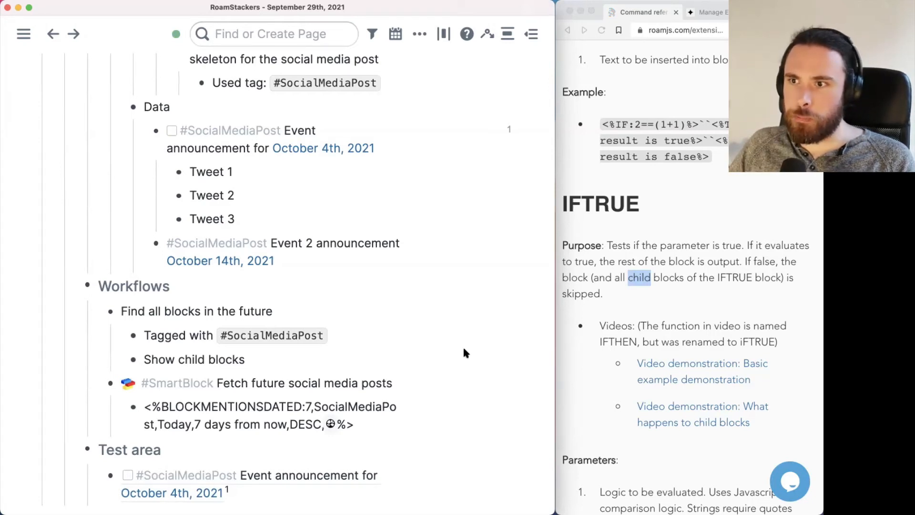
{"action": "left_click_drag", "start_coordinate": [554, 351], "coordinate": [817, 372]}
{"action": "scroll", "coordinate": [481, 213], "scroll_direction": "up", "scroll_amount": 20}
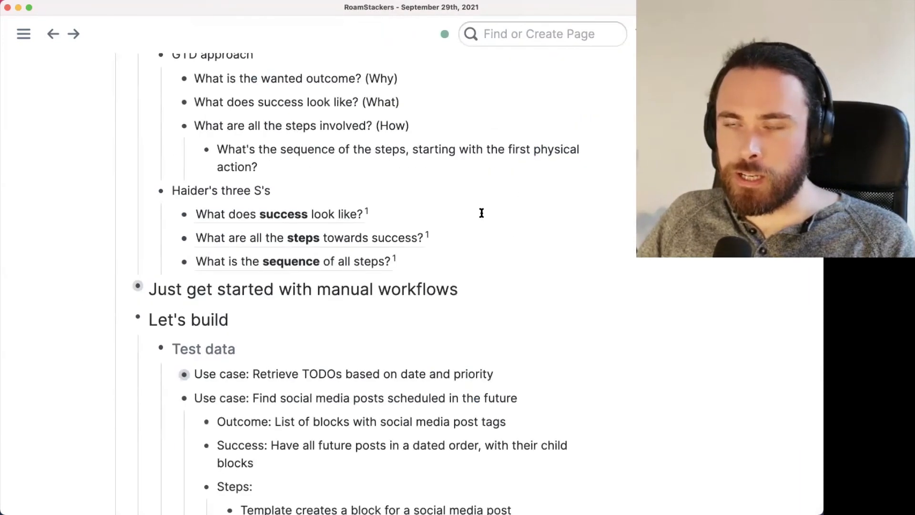
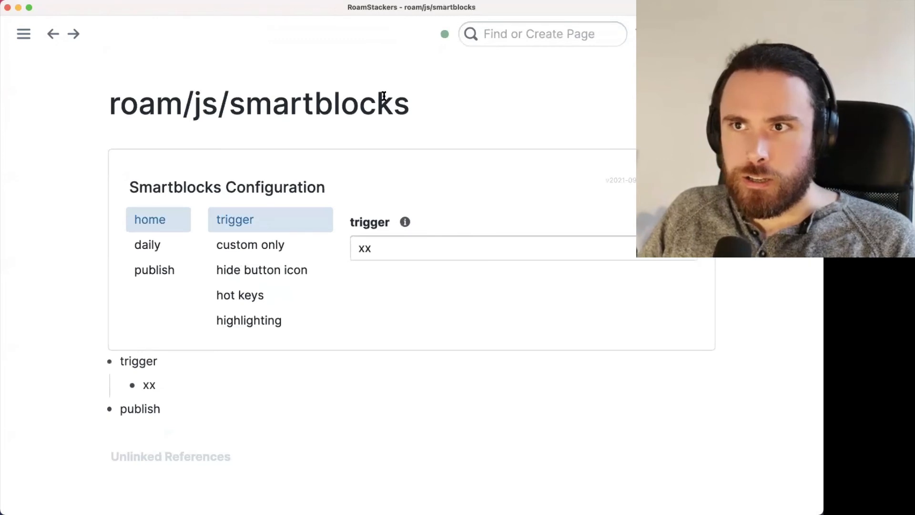
{"action": "left_click", "coordinate": [333, 101]}
{"action": "double_click", "coordinate": [334, 101]}
{"action": "key", "text": "super+a"}
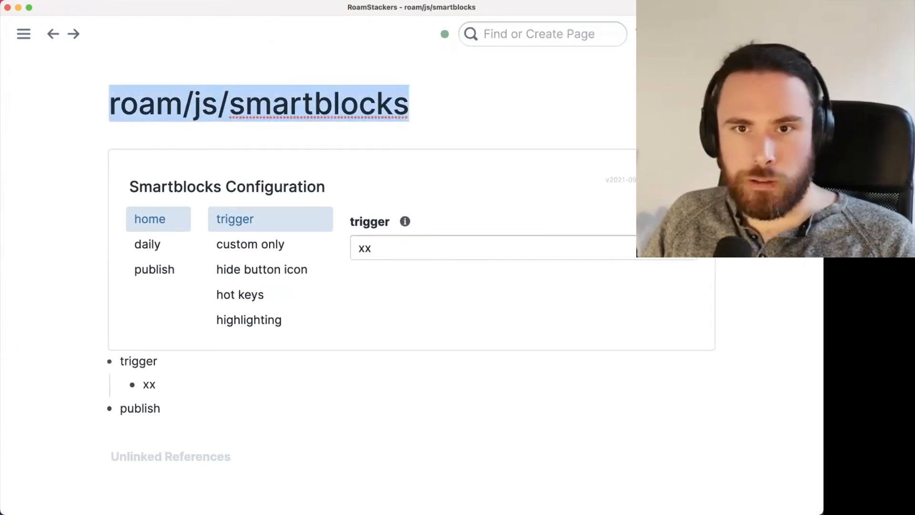
{"action": "left_click", "coordinate": [76, 180]}
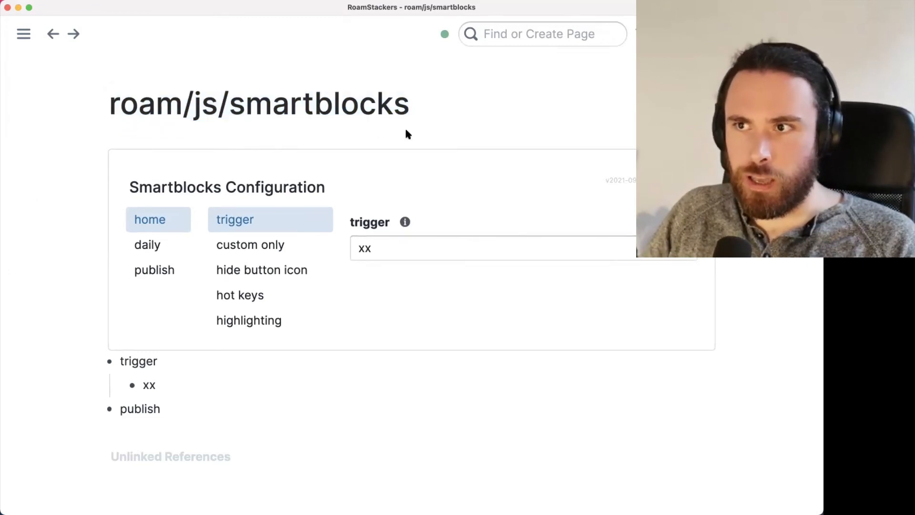
Try the xx trigger after "publish" to bring up the SmartBlocks list, and remove the test text.
{"action": "scroll", "coordinate": [406, 132], "scroll_direction": "down", "scroll_amount": 1}
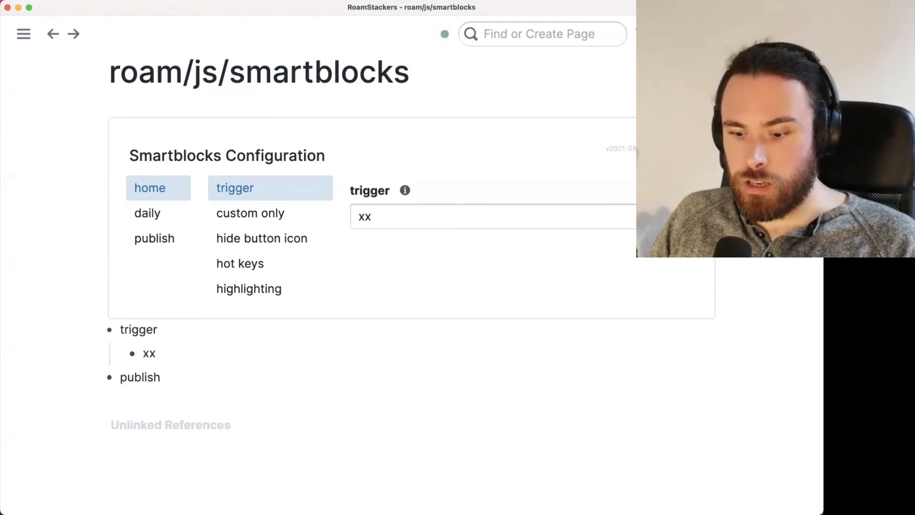
{"action": "type", "text": "xx"}
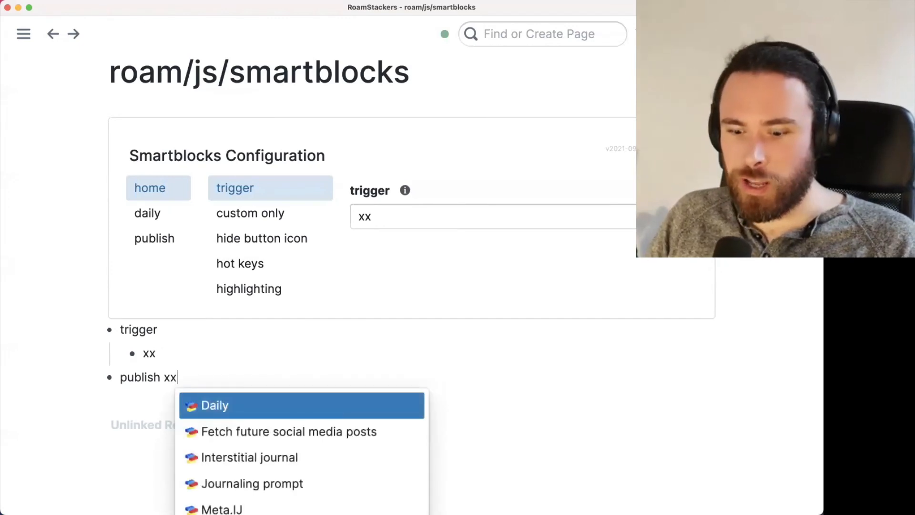
{"action": "key", "text": "BackSpace"}
{"action": "key", "text": "BackSpace"}
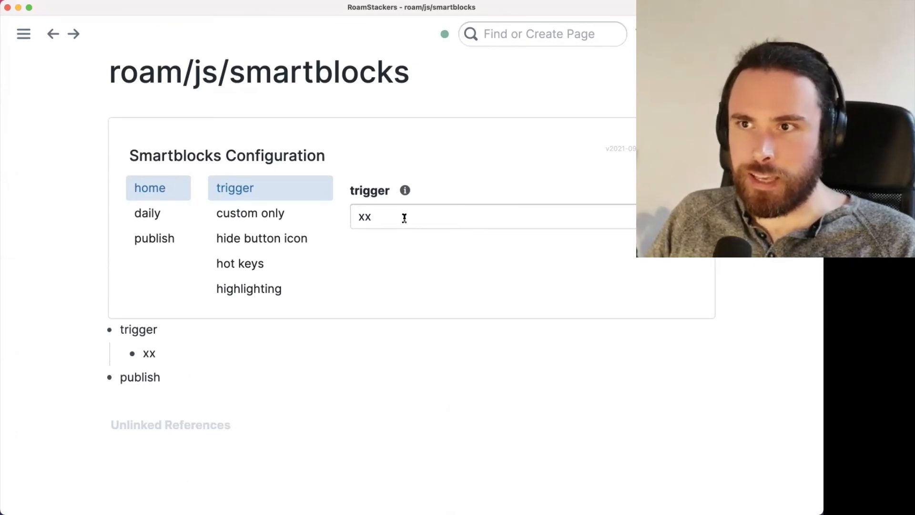
Set the trigger in the Smartblocks Configuration to \.
{"action": "left_click", "coordinate": [452, 220]}
{"action": "key", "text": "super+a"}
{"action": "type", "text": "\\"}
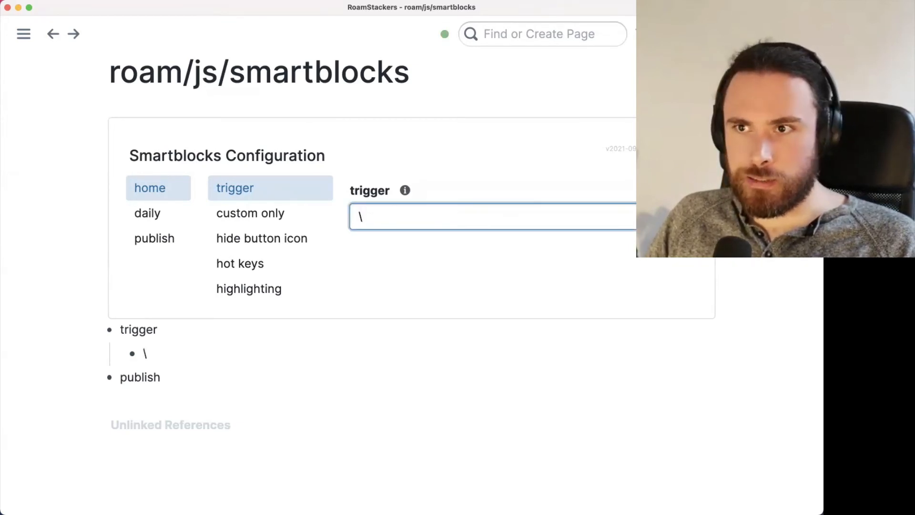
Set the trigger in the Smartblocks Configuration back to xx.
{"action": "key", "text": "BackSpace"}
{"action": "type", "text": "xx"}
{"action": "left_click", "coordinate": [428, 265]}
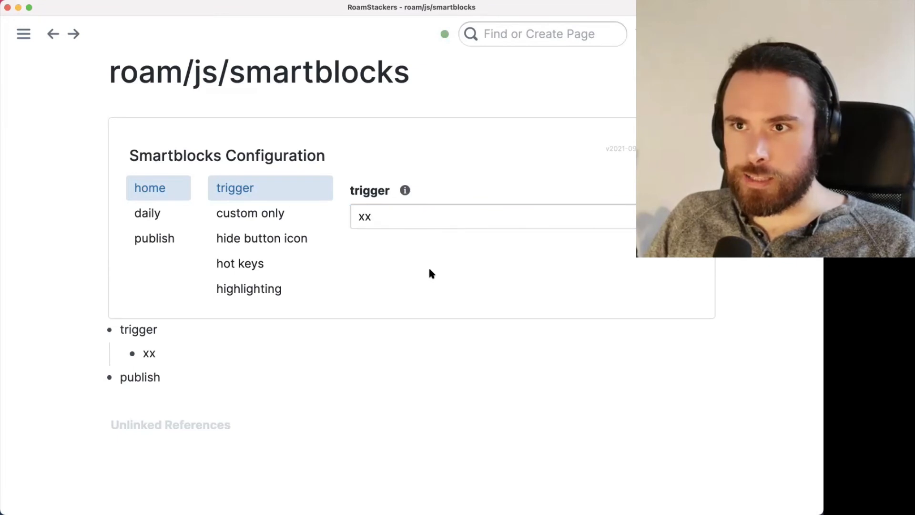
View the custom only setting, and browse the SmartBlocks list by entering the xx trigger after "publish".
{"action": "left_click", "coordinate": [231, 215]}
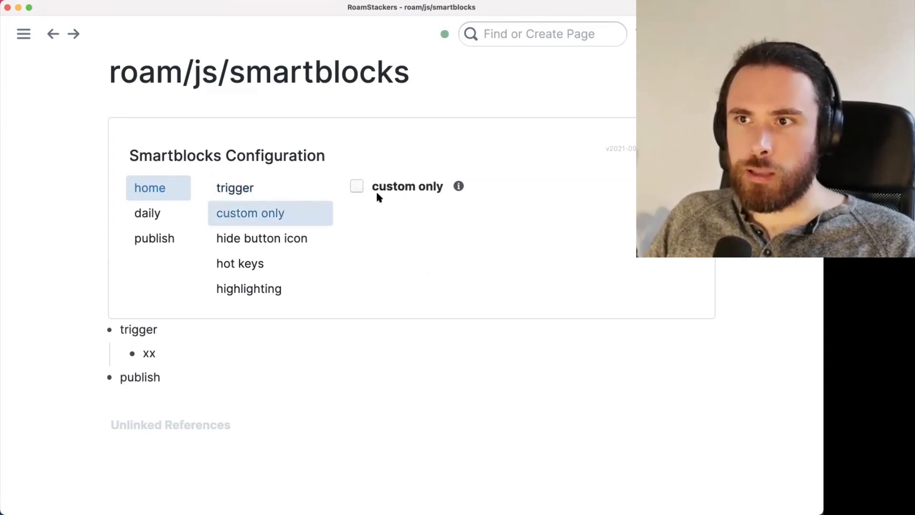
{"action": "left_click", "coordinate": [194, 375]}
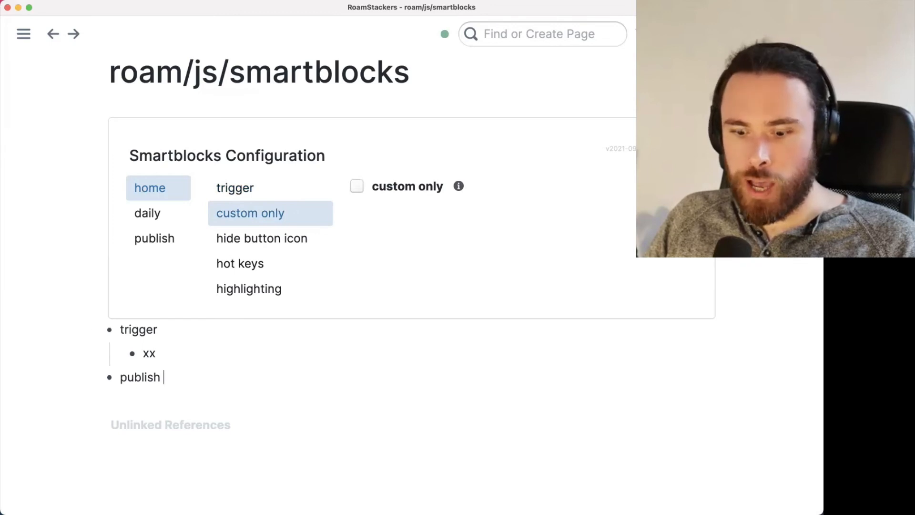
{"action": "type", "text": "xx"}
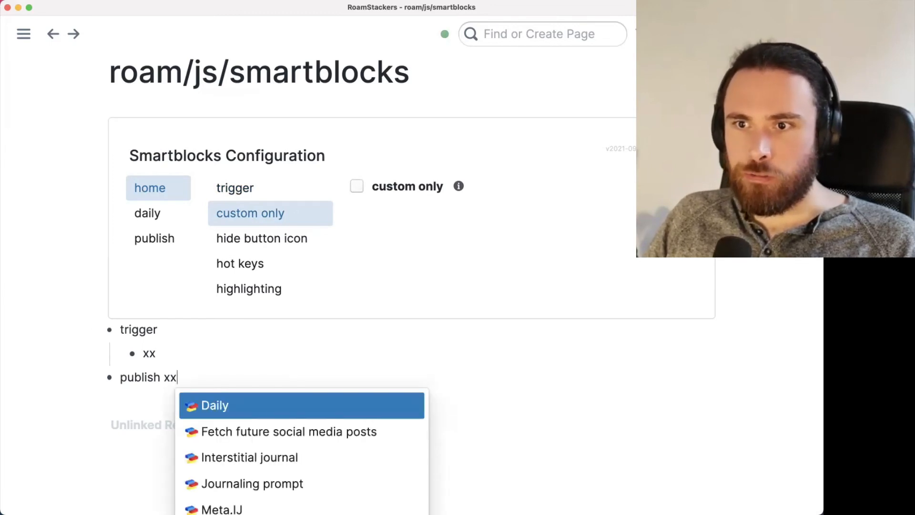
{"action": "key", "text": "Down"}
{"action": "key", "text": "Down"}
{"action": "key", "text": "Up"}
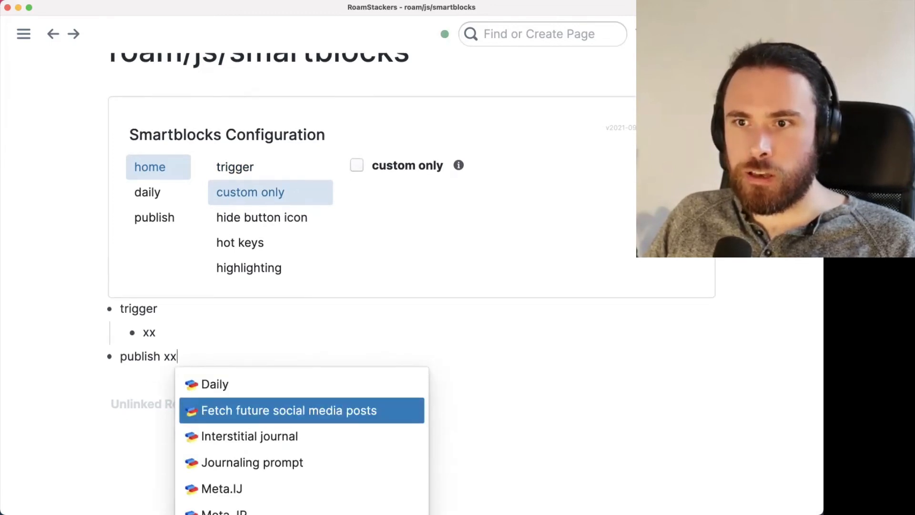
{"action": "key", "text": "Up"}
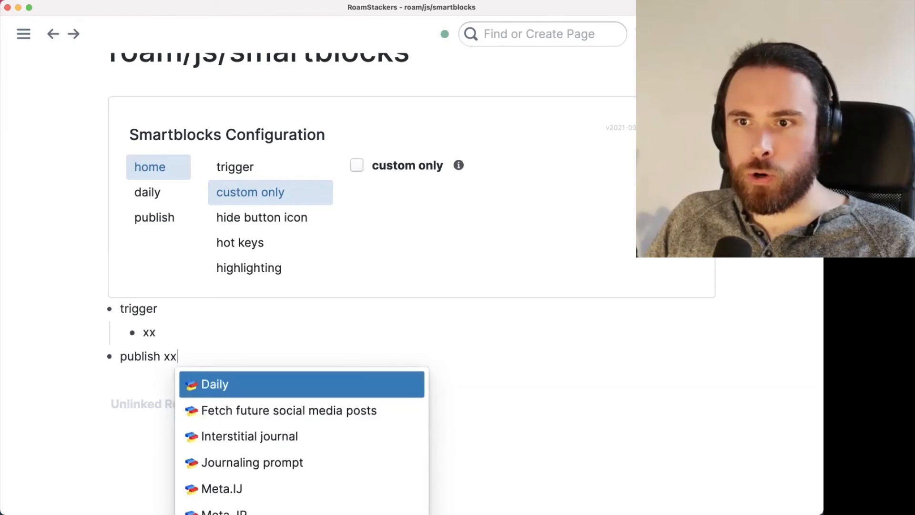
{"action": "key", "text": "Down"}
{"action": "key", "text": "Down"}
{"action": "key", "text": "Down"}
{"action": "key", "text": "Down"}
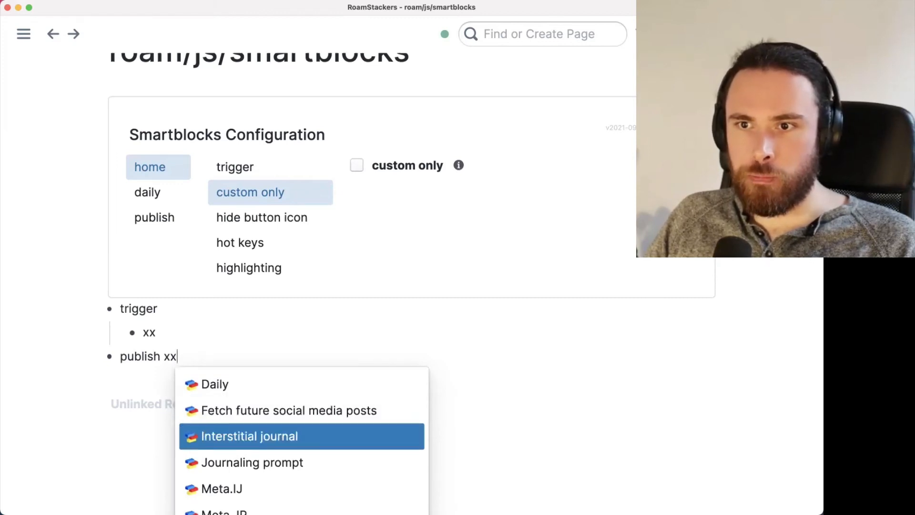
{"action": "key", "text": "Up"}
{"action": "key", "text": "Up"}
{"action": "key", "text": "Up"}
{"action": "key", "text": "Up"}
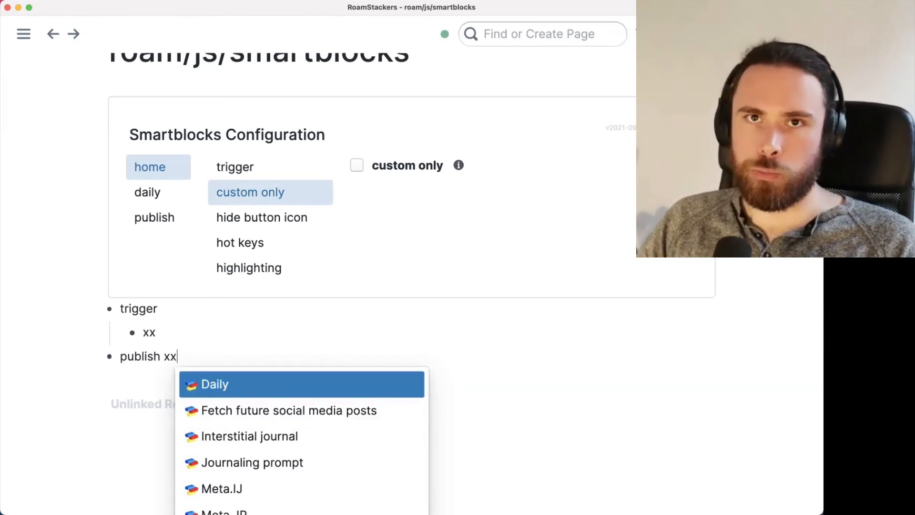
Filter the SmartBlocks list by "today" to view the built-in workflows, and remove the xx test text from the publish block.
{"action": "type", "text": "today"}
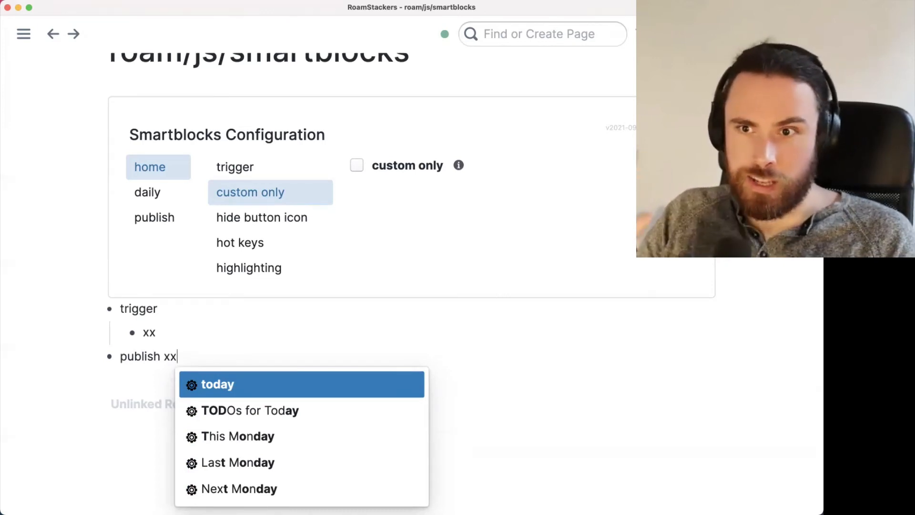
{"action": "key", "text": "Down"}
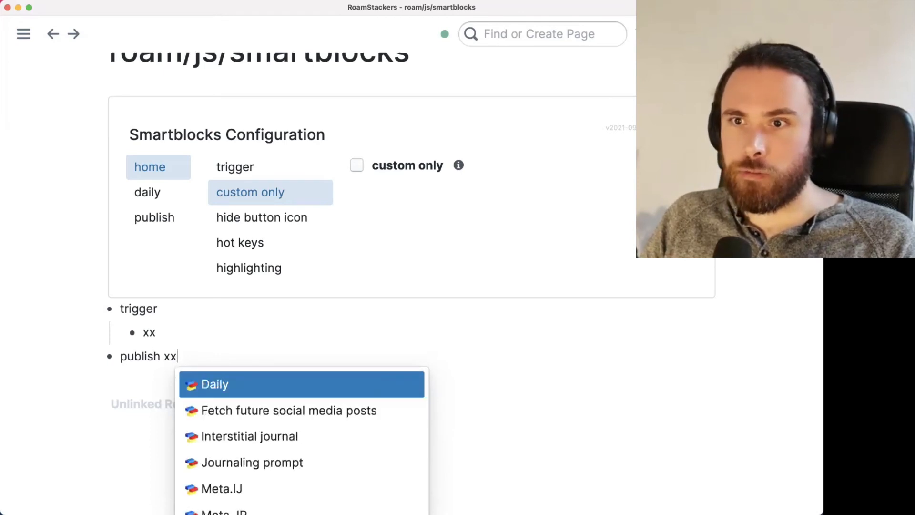
{"action": "key", "text": "BackSpace"}
{"action": "key", "text": "BackSpace"}
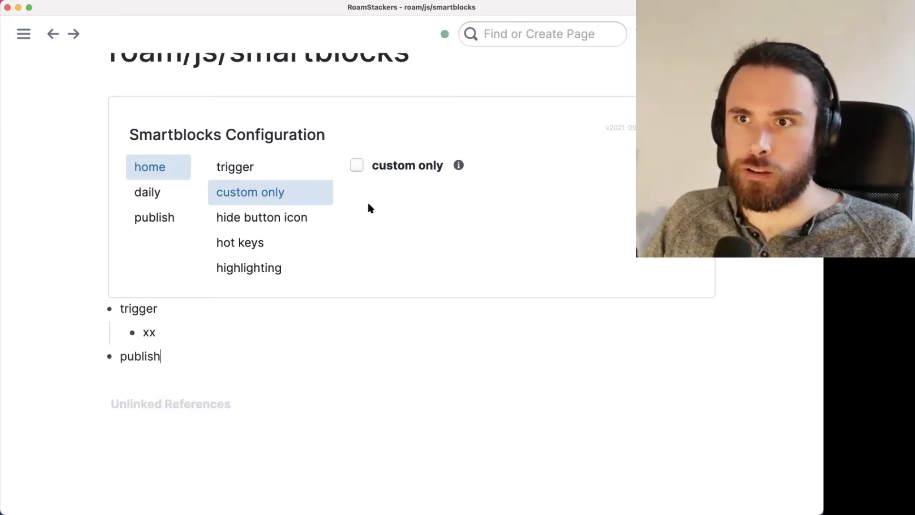
Review the hide button icon and hot keys settings, and enable highlighting in the Smartblocks Configuration.
{"action": "left_click", "coordinate": [278, 220]}
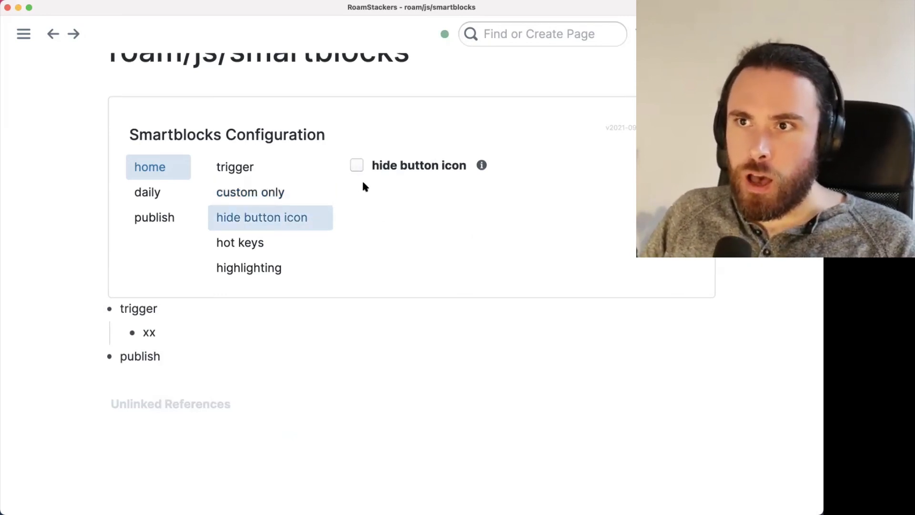
{"action": "left_click", "coordinate": [257, 244]}
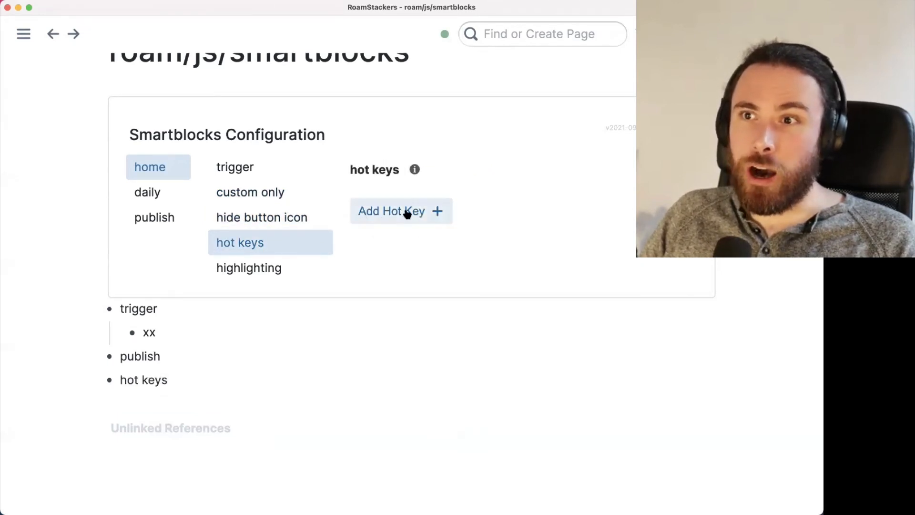
{"action": "mouse_move", "coordinate": [416, 171]}
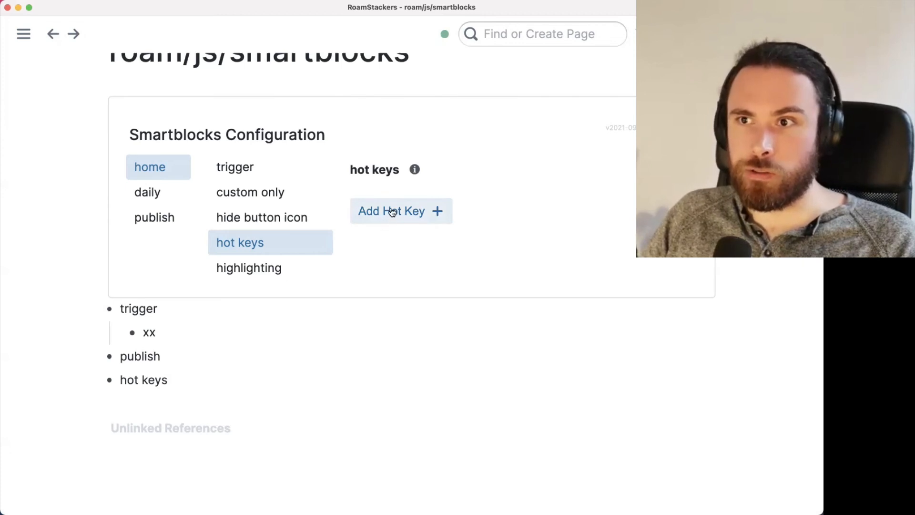
{"action": "left_click", "coordinate": [263, 274]}
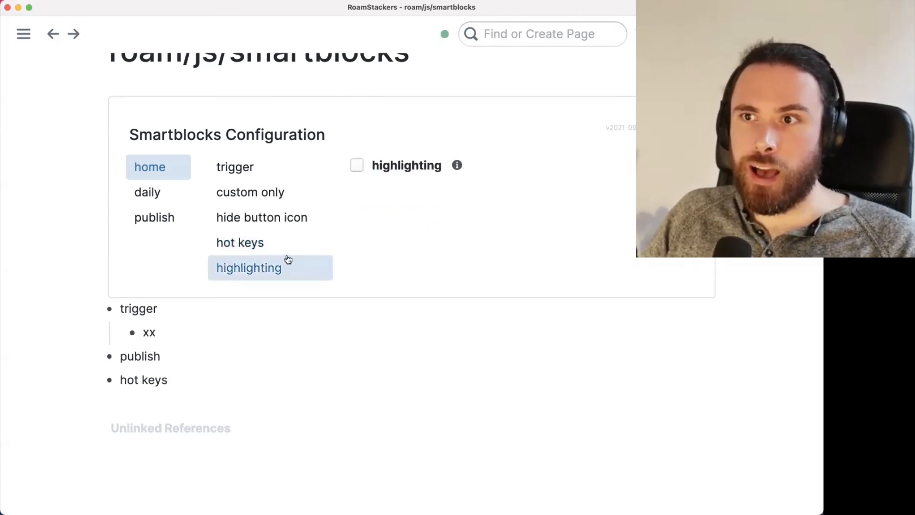
{"action": "left_click", "coordinate": [360, 169]}
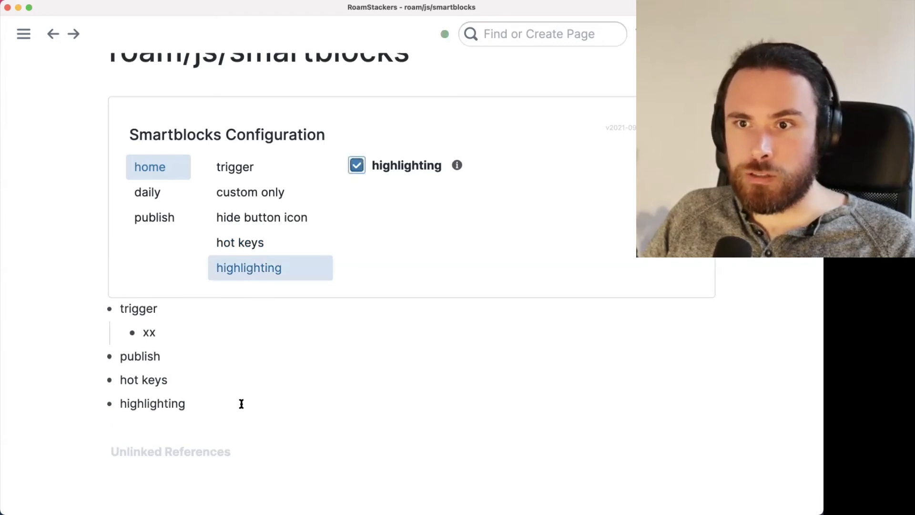
Show the sidebar outline and check the "Fetch future social media posts" workflow above Test area for syntax highlighting.
{"action": "mouse_move", "coordinate": [23, 34]}
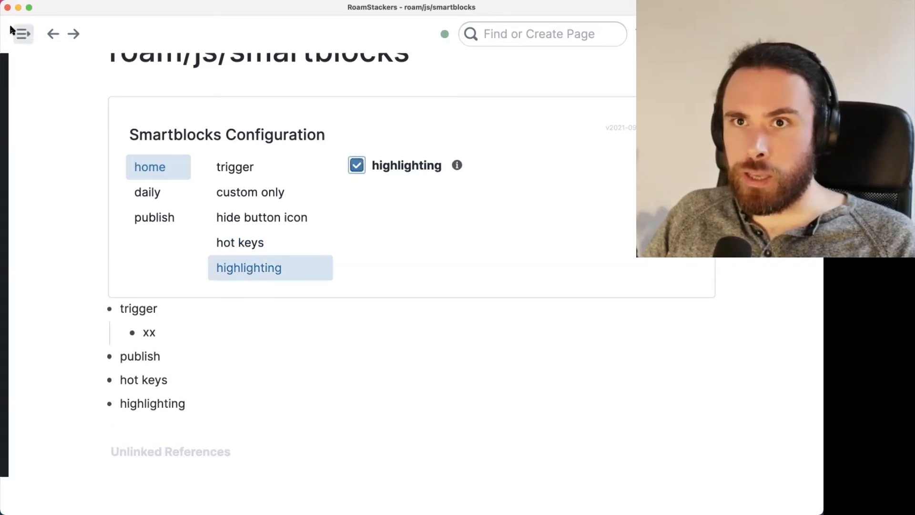
{"action": "left_click", "coordinate": [797, 34]}
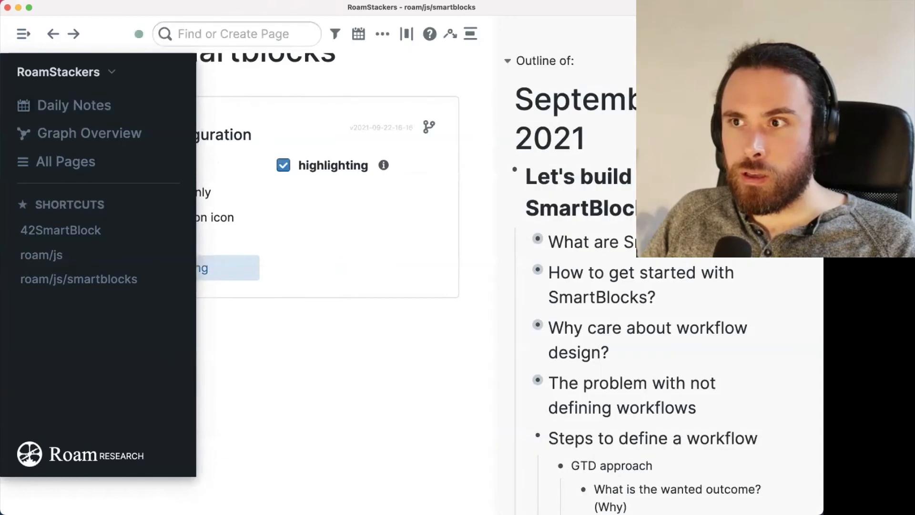
{"action": "scroll", "coordinate": [600, 317], "scroll_direction": "down", "scroll_amount": 10}
{"action": "scroll", "coordinate": [600, 320], "scroll_direction": "down", "scroll_amount": 4}
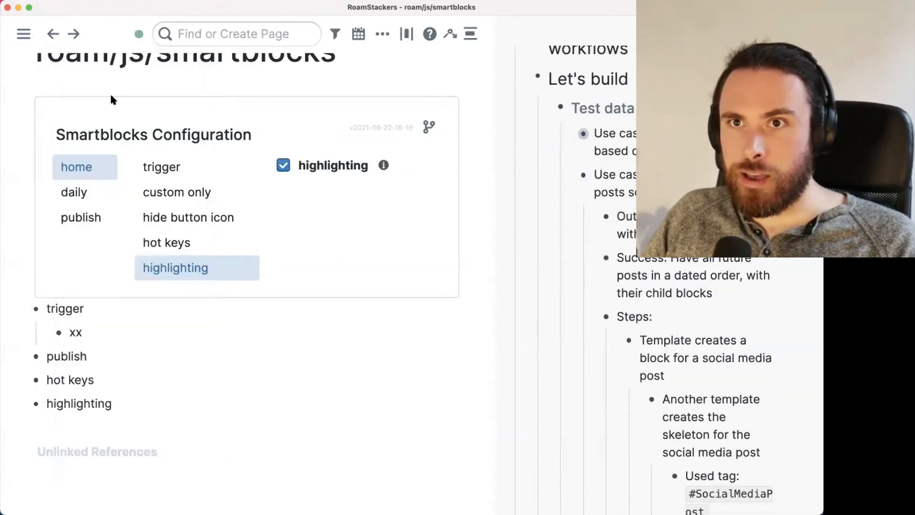
{"action": "scroll", "coordinate": [666, 371], "scroll_direction": "down", "scroll_amount": 15}
{"action": "scroll", "coordinate": [666, 374], "scroll_direction": "down", "scroll_amount": 9}
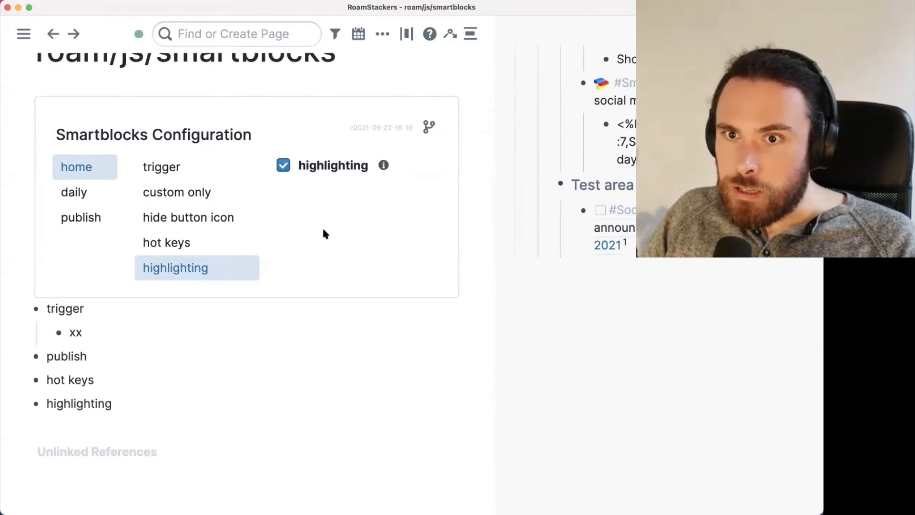
{"action": "scroll", "coordinate": [694, 456], "scroll_direction": "up", "scroll_amount": 2}
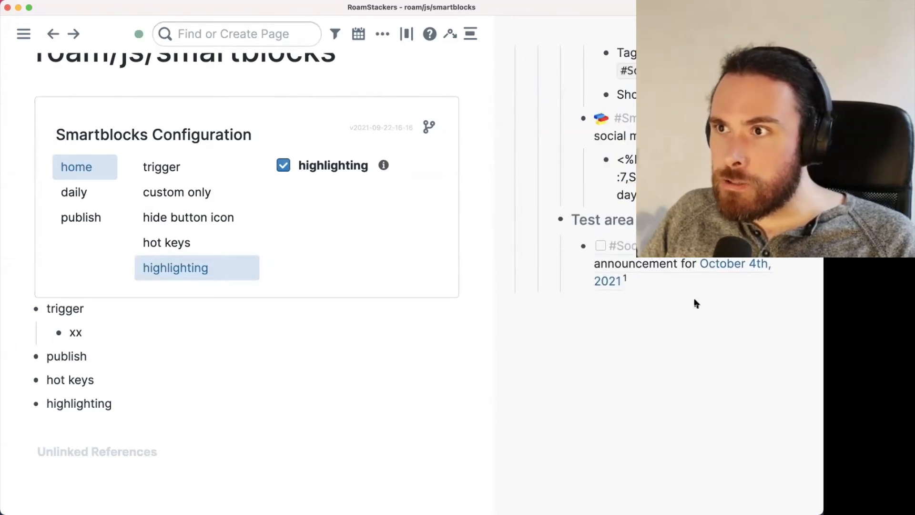
{"action": "left_click", "coordinate": [680, 188]}
{"action": "left_click", "coordinate": [679, 404]}
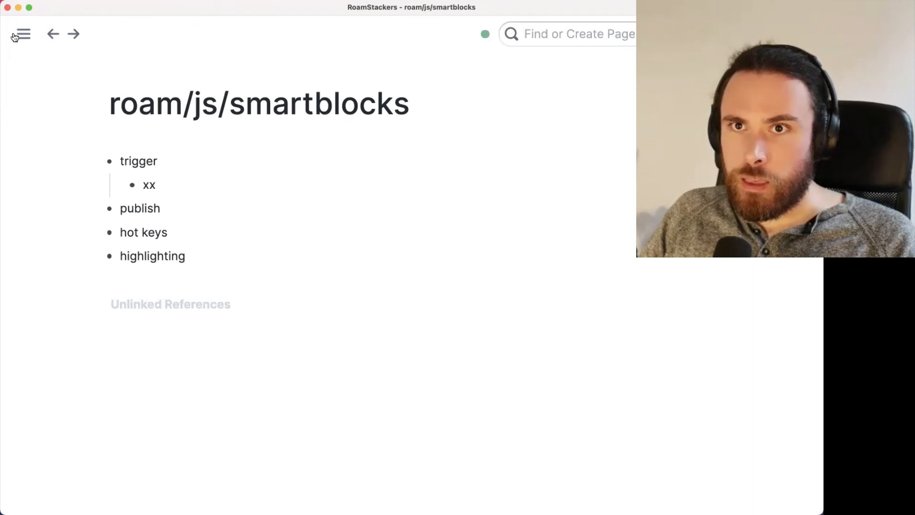
Open Daily Notes in the sidebar to examine the highlighted BLOCKMENTIONSDATED command, and revisit the highlighting setting with the sidebar hidden.
{"action": "mouse_move", "coordinate": [23, 37]}
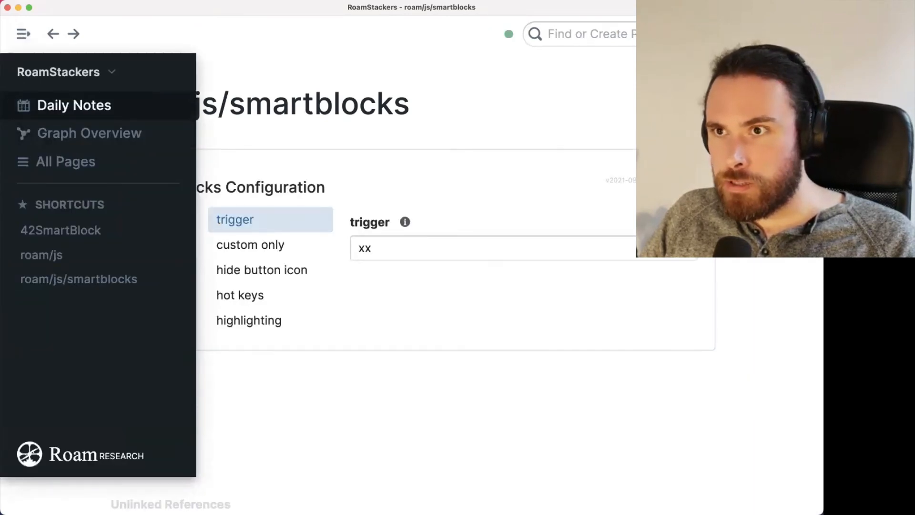
{"action": "left_click", "coordinate": [89, 106], "text": "shift"}
{"action": "scroll", "coordinate": [711, 337], "scroll_direction": "down", "scroll_amount": 20}
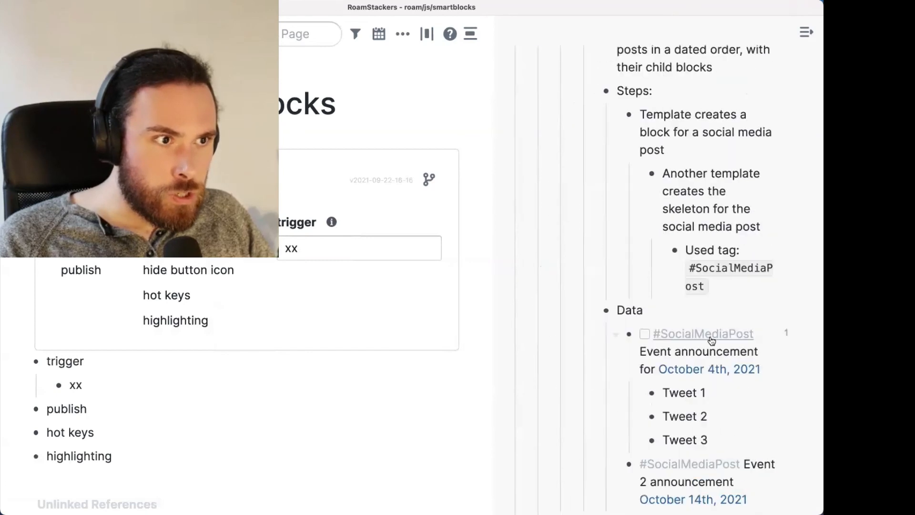
{"action": "scroll", "coordinate": [711, 337], "scroll_direction": "down", "scroll_amount": 3}
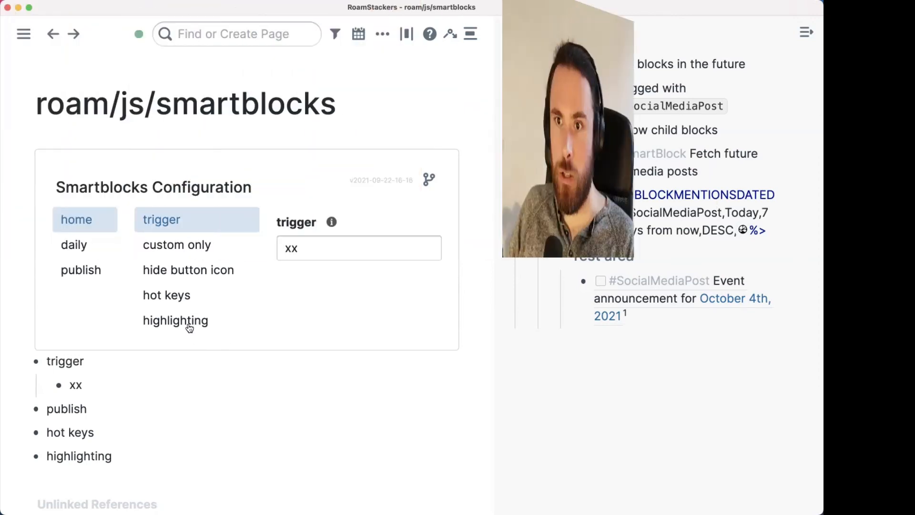
{"action": "left_click", "coordinate": [191, 324]}
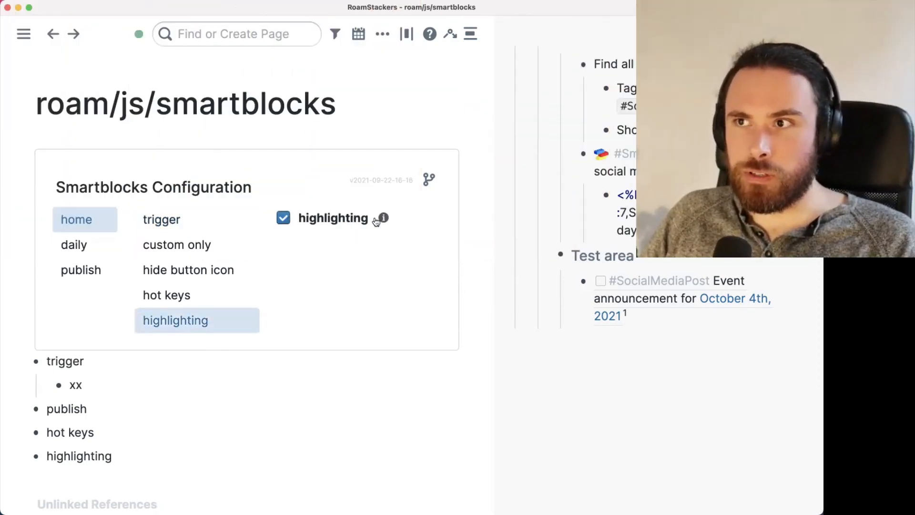
{"action": "left_click", "coordinate": [807, 34]}
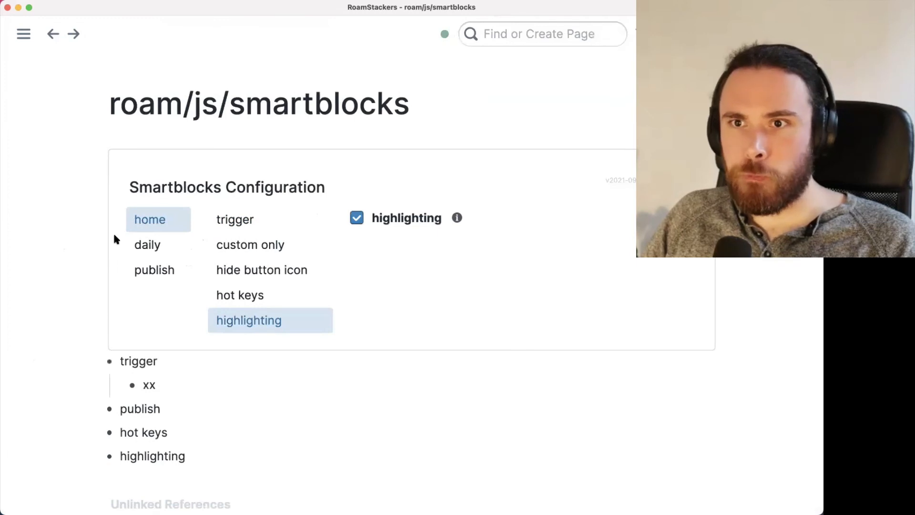
Enable the daily workflow in the Smartblocks Configuration and view its workflow name setting.
{"action": "left_click", "coordinate": [161, 246]}
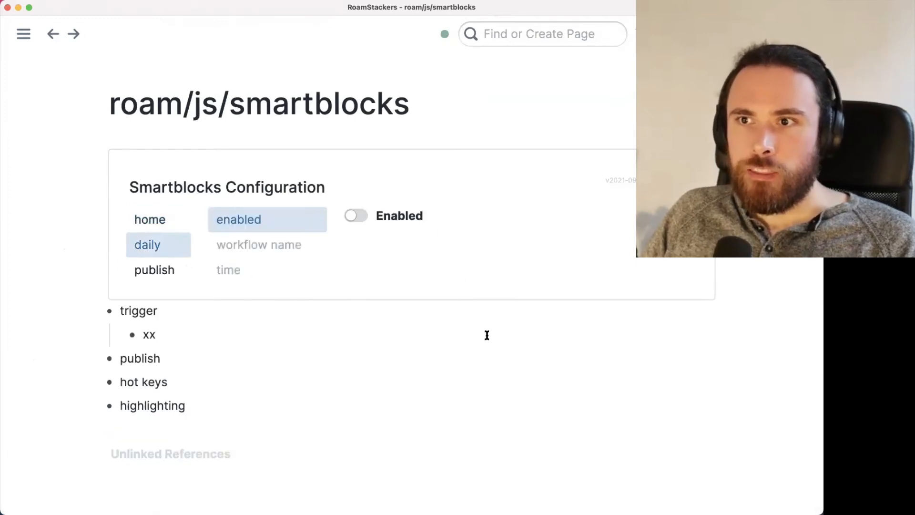
{"action": "left_click", "coordinate": [337, 313]}
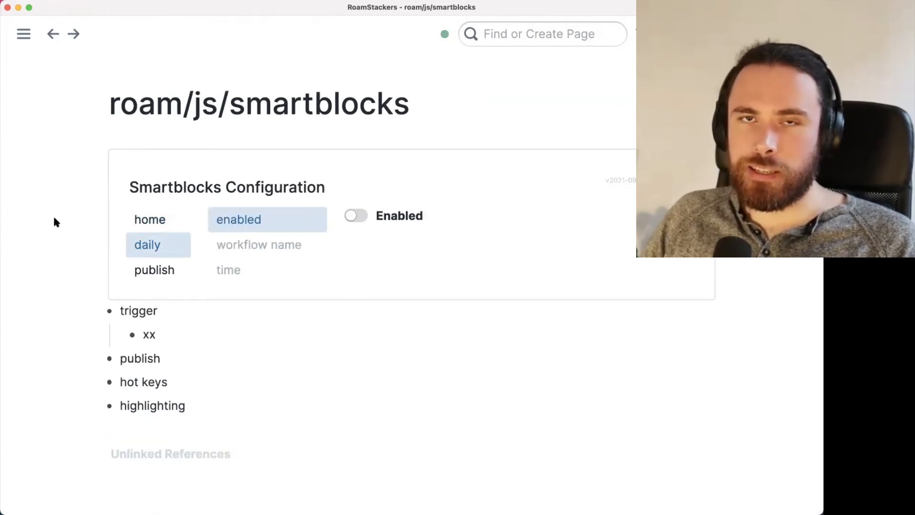
{"action": "left_click", "coordinate": [355, 215]}
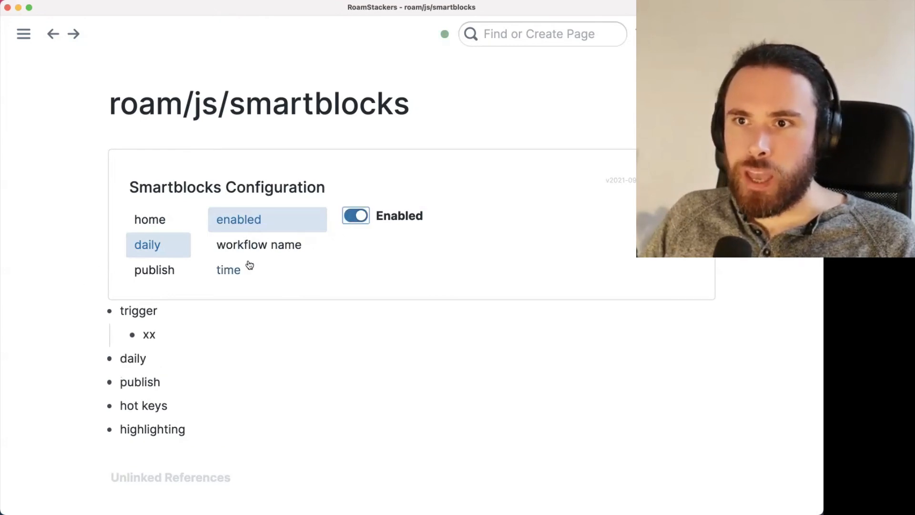
{"action": "left_click", "coordinate": [262, 244]}
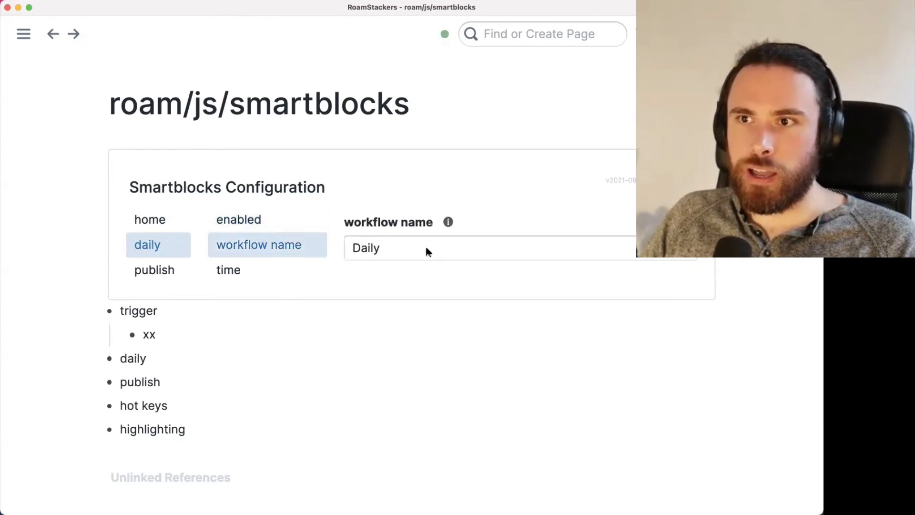
{"action": "mouse_move", "coordinate": [448, 222]}
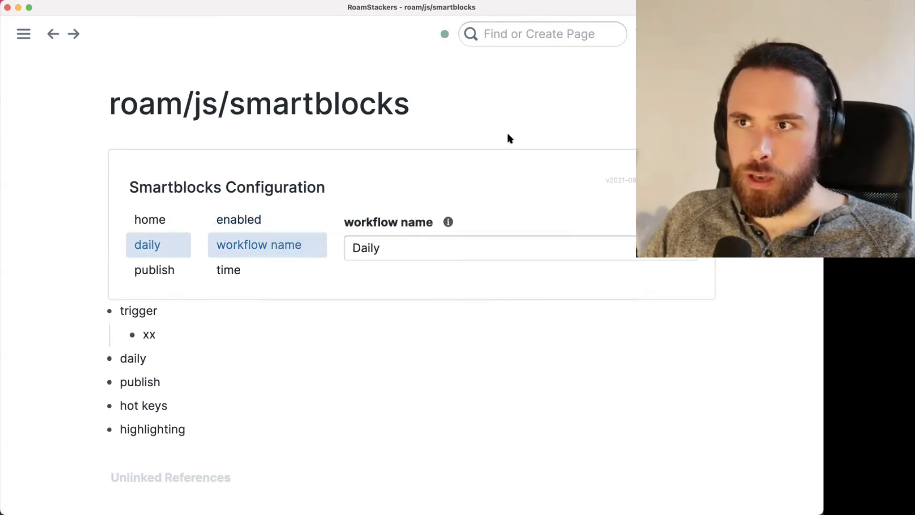
Search the graph for Daily and open the #42SmartBlock Daily block in the sidebar.
{"action": "left_click", "coordinate": [550, 42]}
{"action": "type", "text": "Daily"}
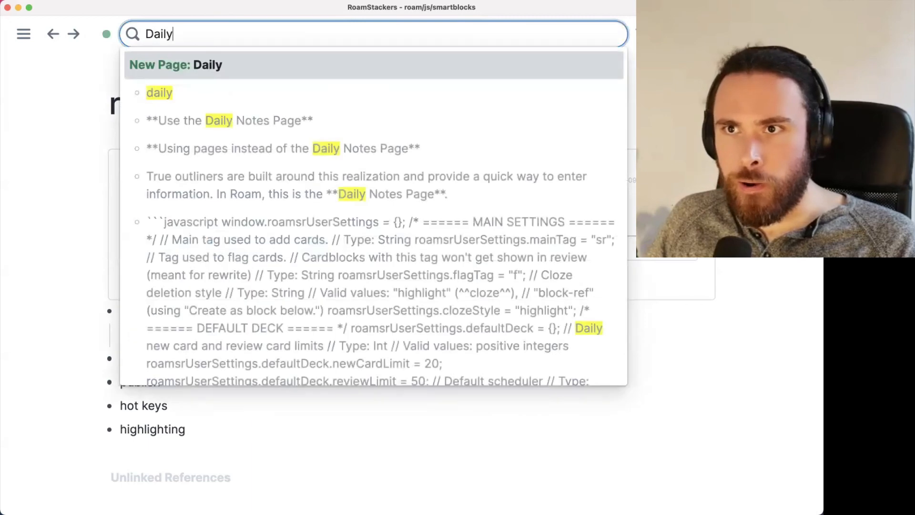
{"action": "scroll", "coordinate": [530, 118], "scroll_direction": "down", "scroll_amount": 15}
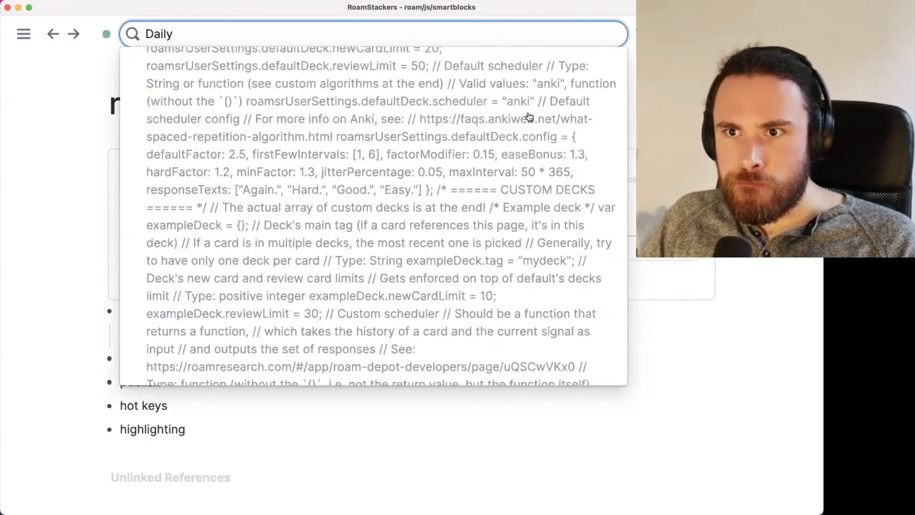
{"action": "left_click", "coordinate": [246, 313]}
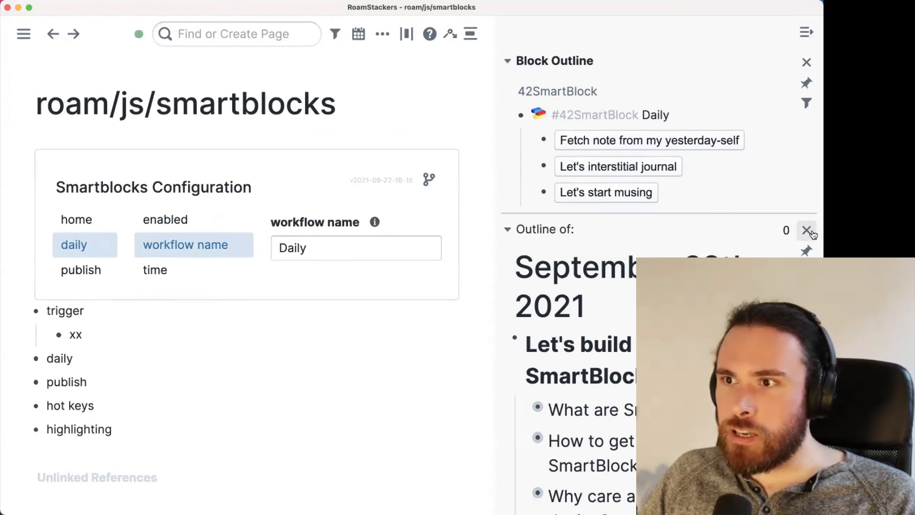
Close the September 29th, 2021 outline in the sidebar and set the daily workflow's time to 00:01.
{"action": "left_click", "coordinate": [806, 230]}
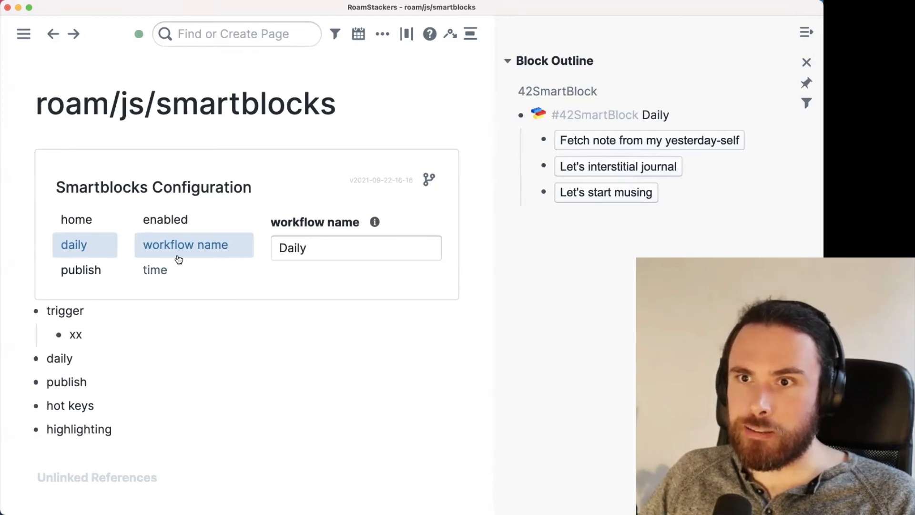
{"action": "left_click", "coordinate": [154, 271]}
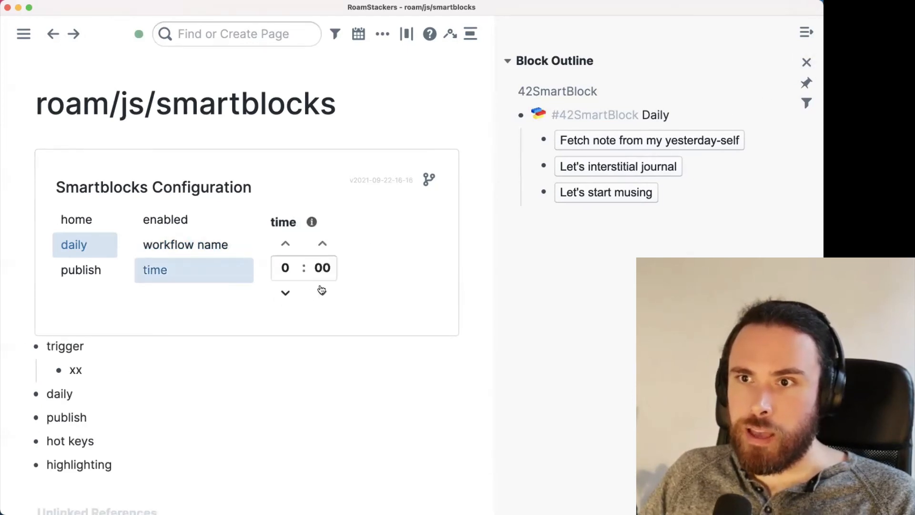
{"action": "left_click", "coordinate": [323, 244]}
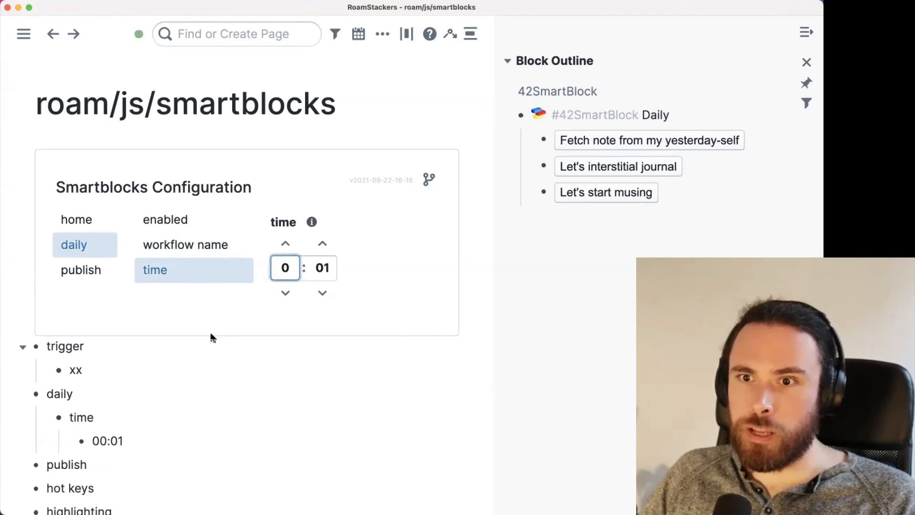
{"action": "scroll", "coordinate": [110, 387], "scroll_direction": "down", "scroll_amount": 2}
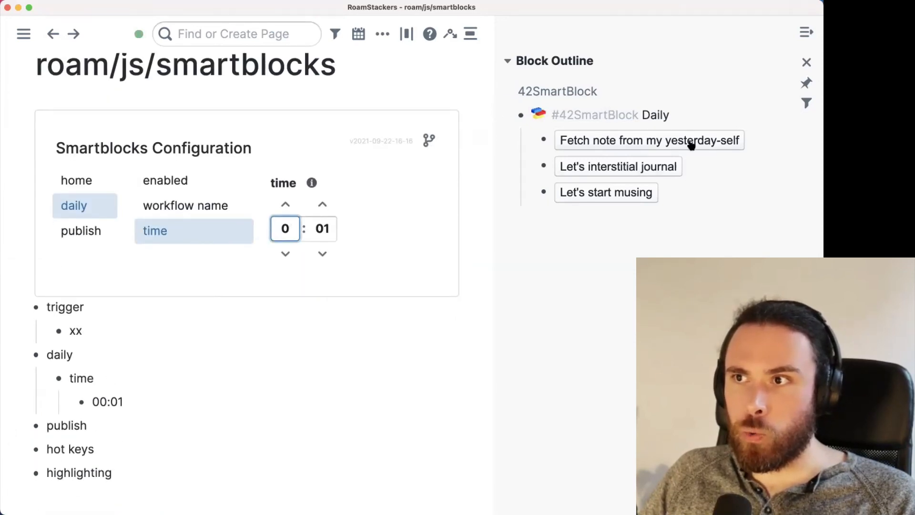
On the Daily Notes page, collapse "Let's build with SmartBlocks" and run the Daily workflow with the xx trigger in a new block below it.
{"action": "left_click", "coordinate": [23, 33]}
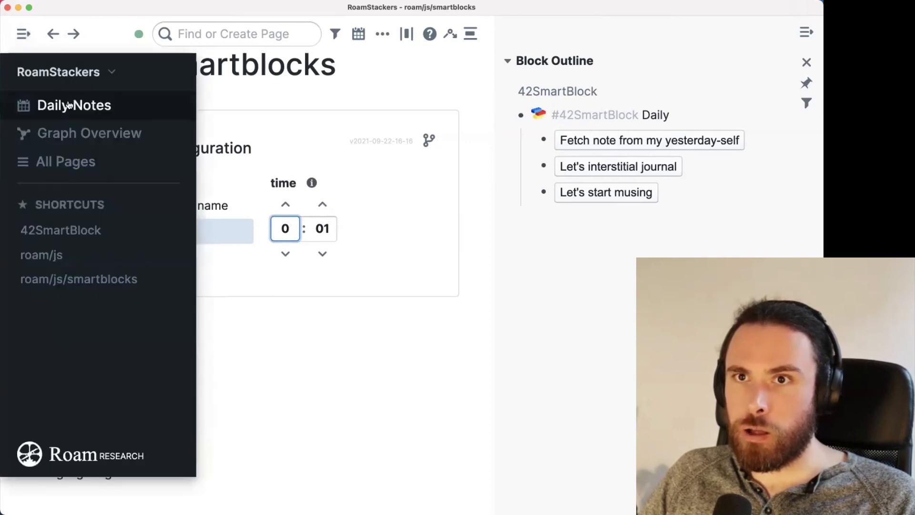
{"action": "left_click", "coordinate": [102, 104]}
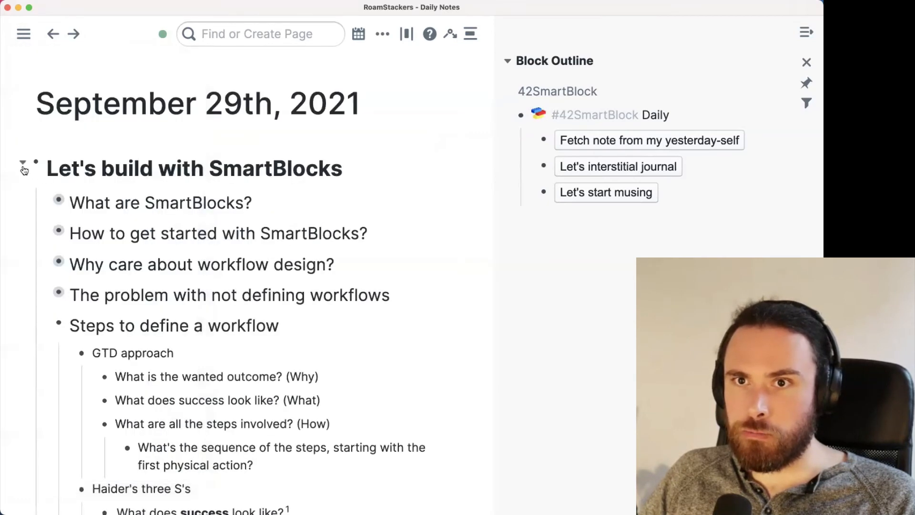
{"action": "left_click", "coordinate": [22, 165]}
{"action": "left_click", "coordinate": [407, 175]}
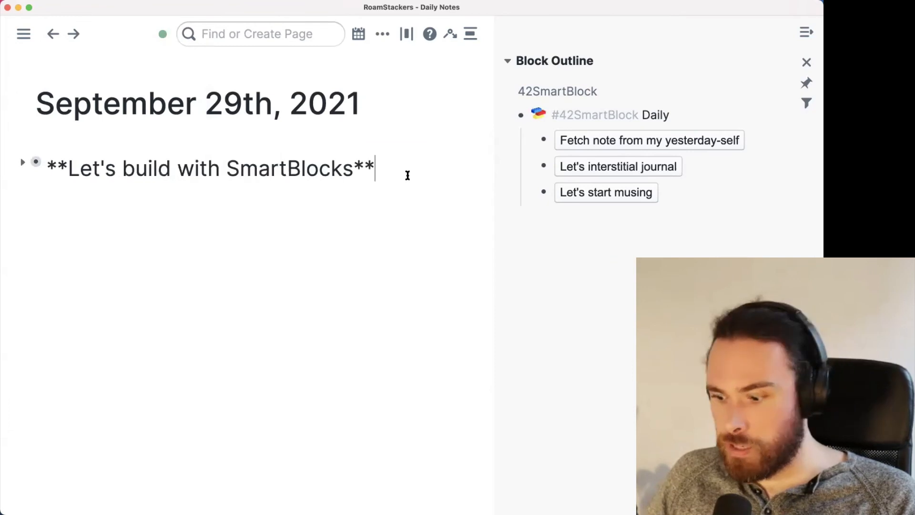
{"action": "key", "text": "Return"}
{"action": "type", "text": "xx"}
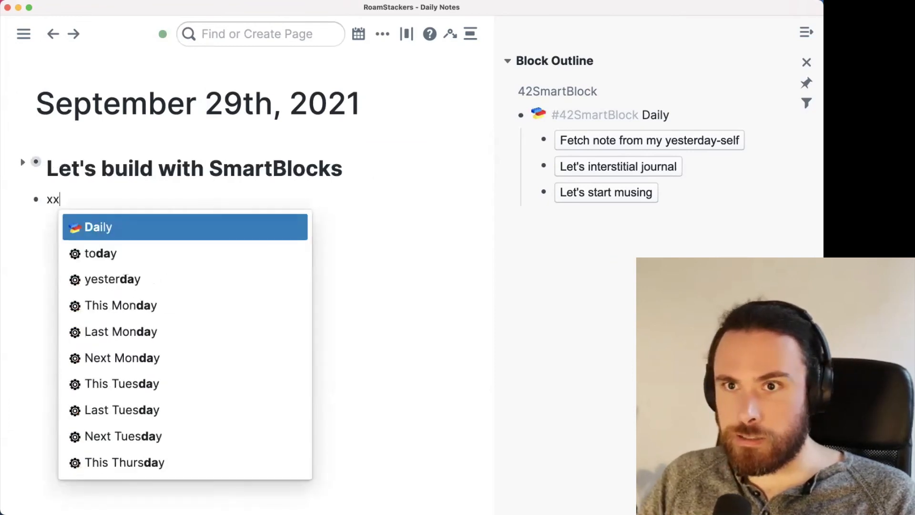
{"action": "key", "text": "Return"}
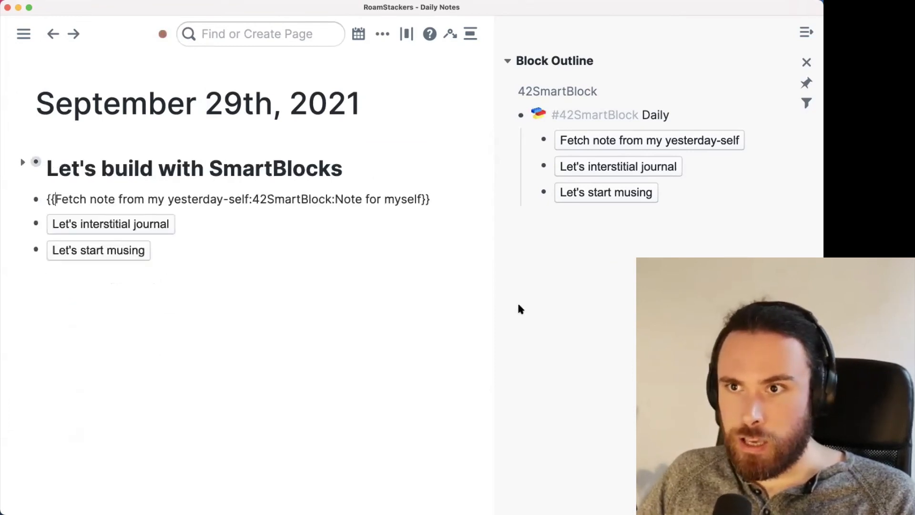
{"action": "left_click", "coordinate": [456, 300]}
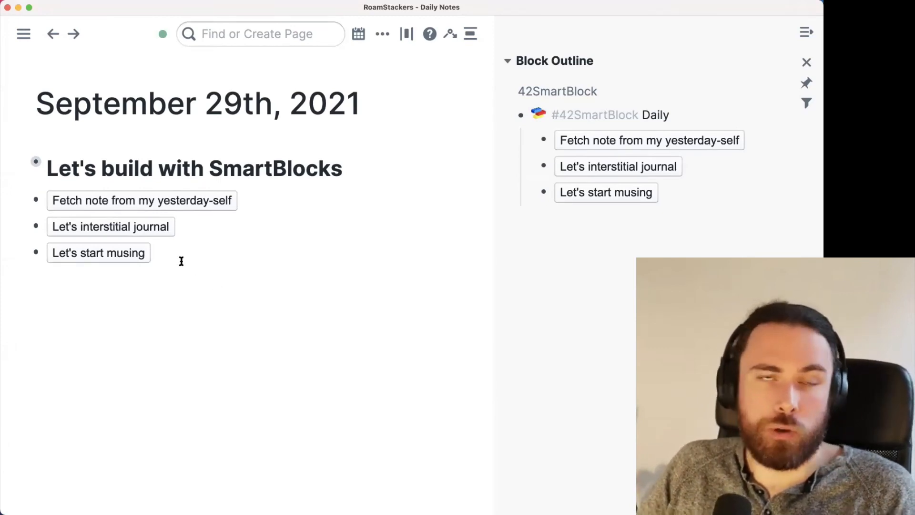
Run the "Let's start musing" workflow on the daily page and add a new musing under Musings.
{"action": "left_click", "coordinate": [85, 253]}
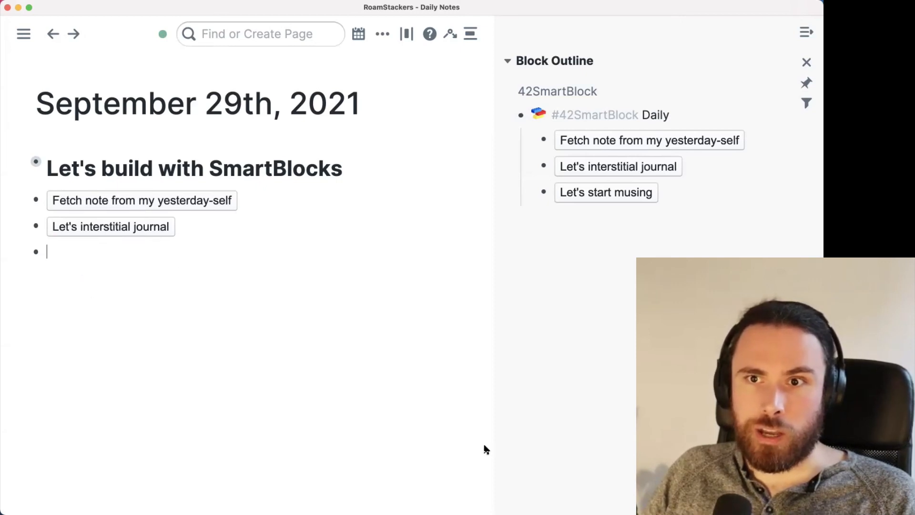
{"action": "left_click", "coordinate": [79, 361]}
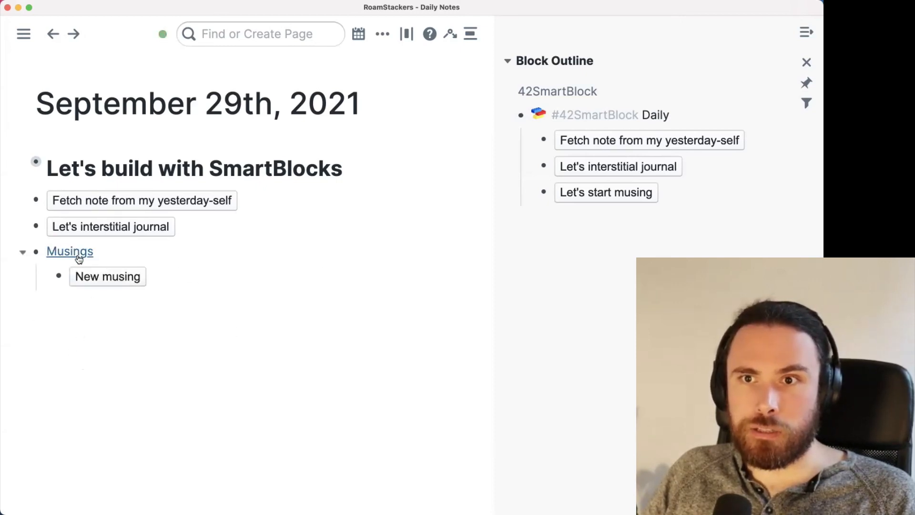
{"action": "left_click", "coordinate": [122, 254]}
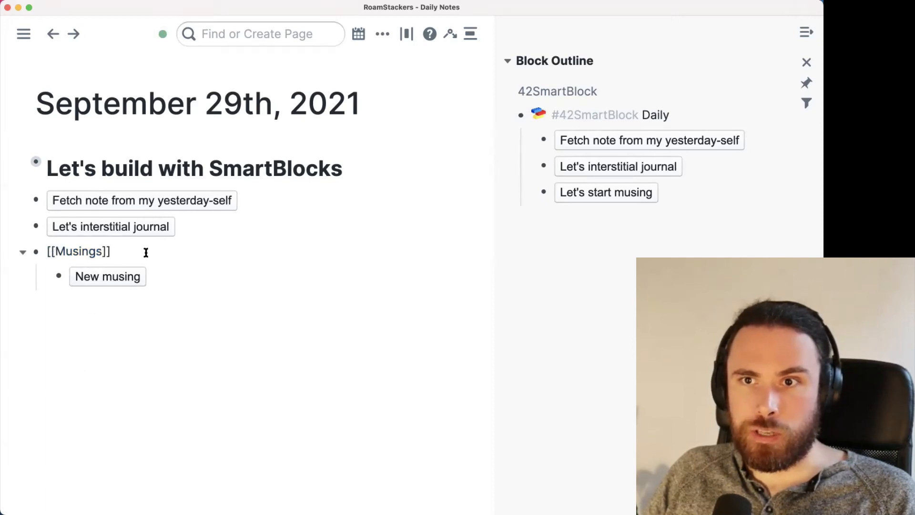
{"action": "left_click", "coordinate": [95, 349]}
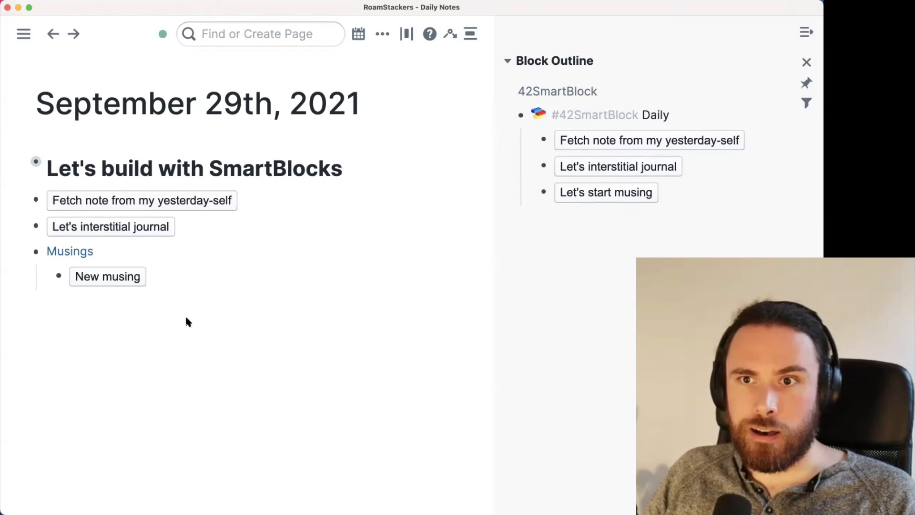
{"action": "left_click", "coordinate": [99, 276]}
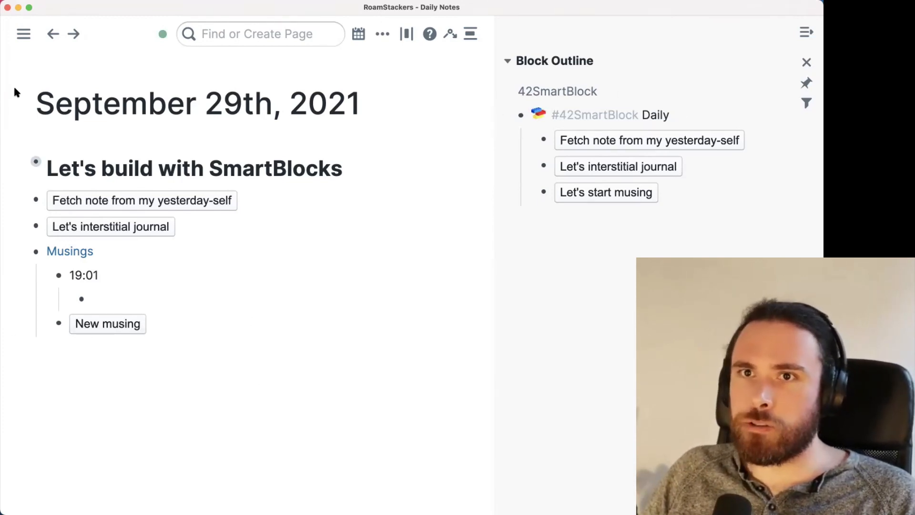
Return to the roam/js/smartblocks page, hide the sidebar and view the daily workflow's time setting.
{"action": "mouse_move", "coordinate": [24, 34]}
{"action": "left_click", "coordinate": [51, 33]}
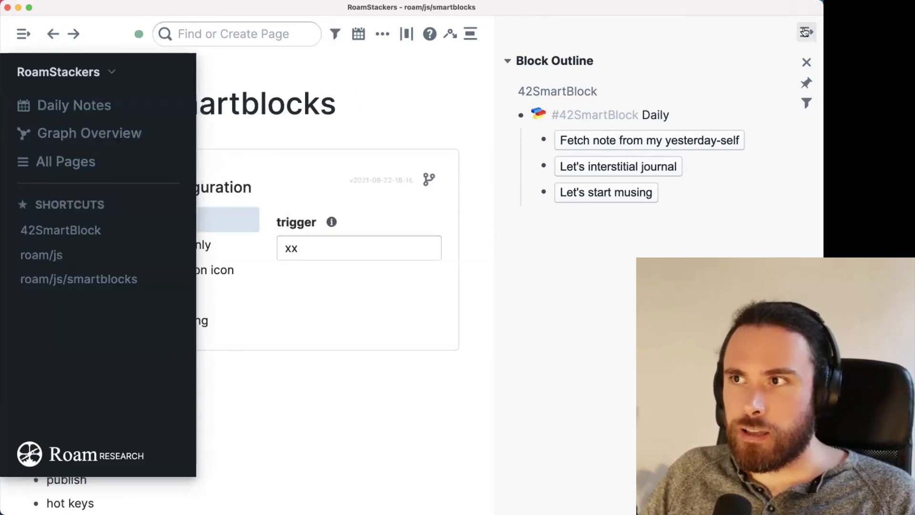
{"action": "left_click", "coordinate": [807, 32]}
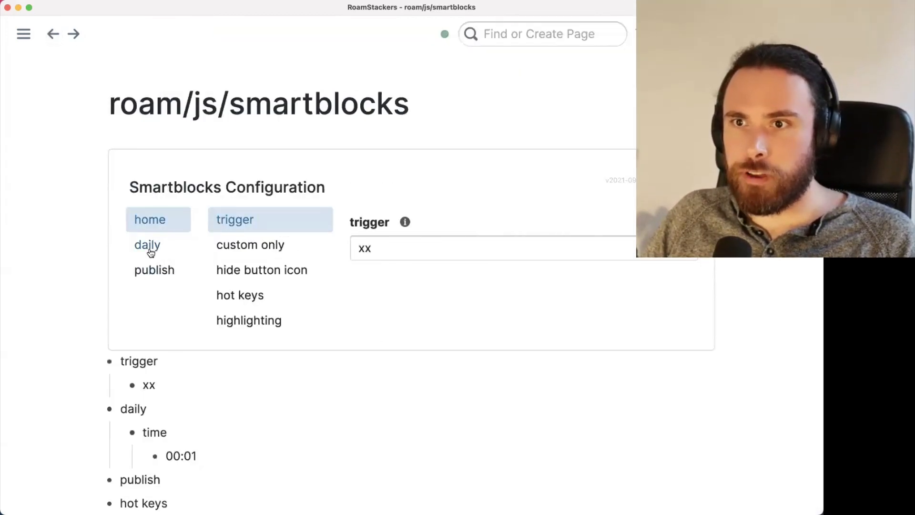
{"action": "left_click", "coordinate": [148, 245]}
{"action": "left_click", "coordinate": [238, 271]}
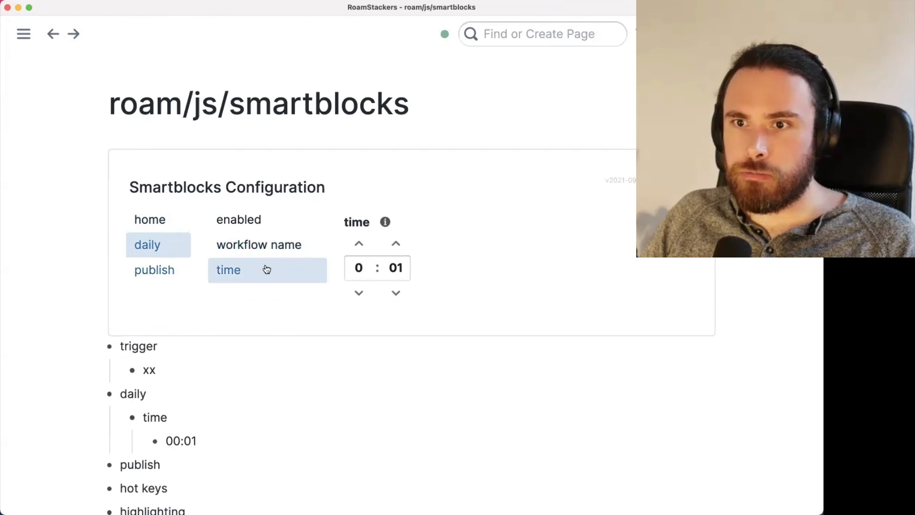
{"action": "scroll", "coordinate": [208, 274], "scroll_direction": "down", "scroll_amount": 3}
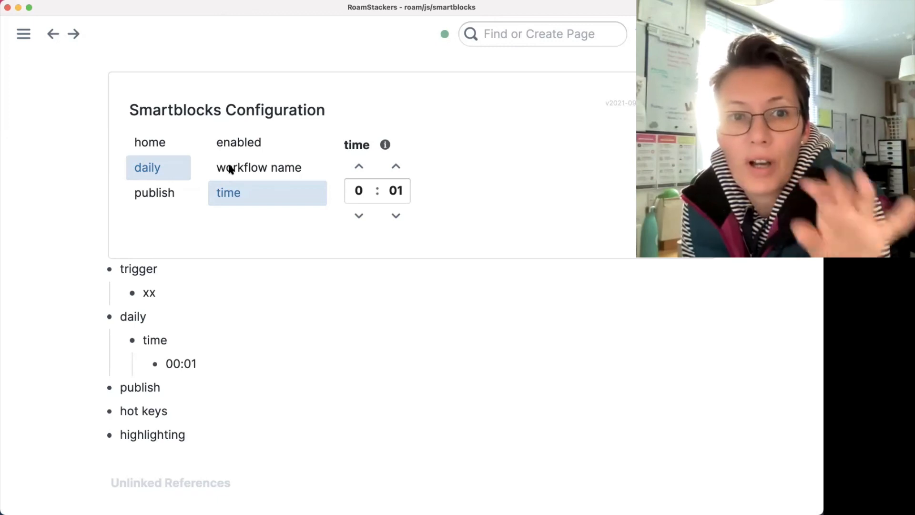
View the daily workflow name setting in the Smartblocks Configuration and read its description.
{"action": "left_click", "coordinate": [233, 171]}
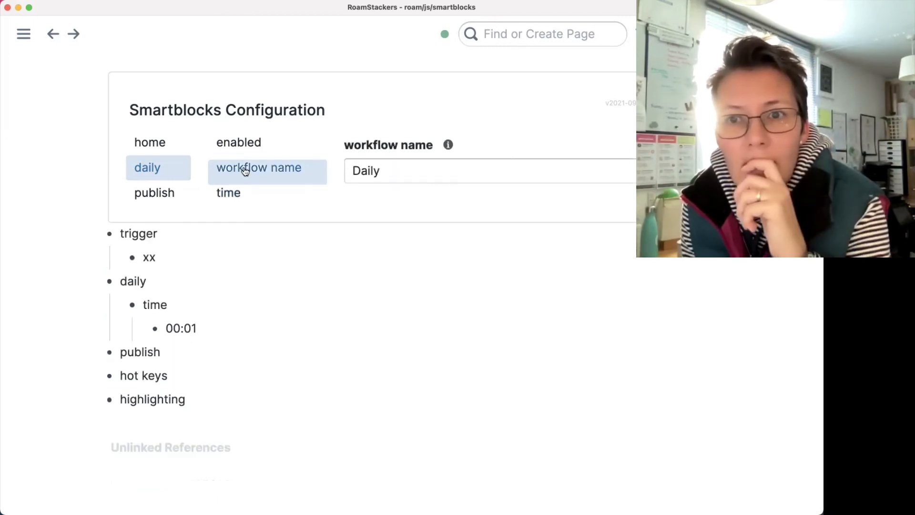
{"action": "left_click", "coordinate": [443, 174]}
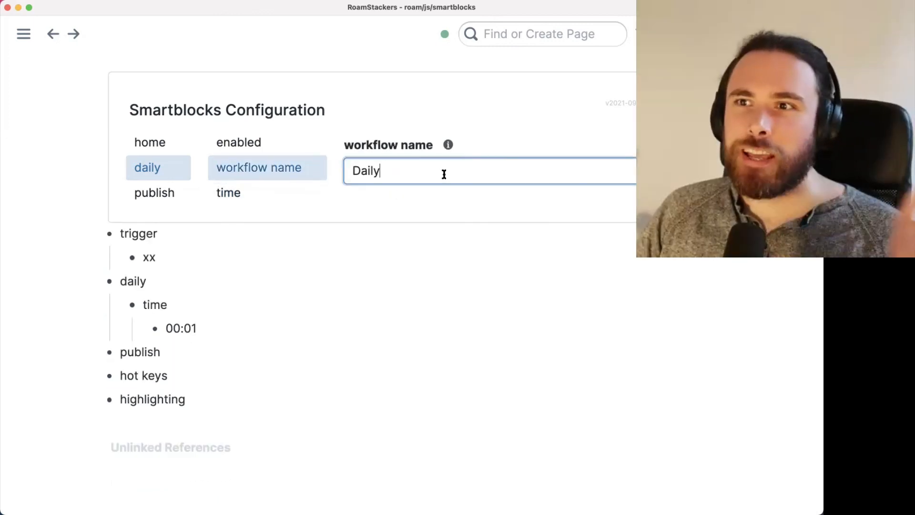
{"action": "left_click", "coordinate": [436, 201]}
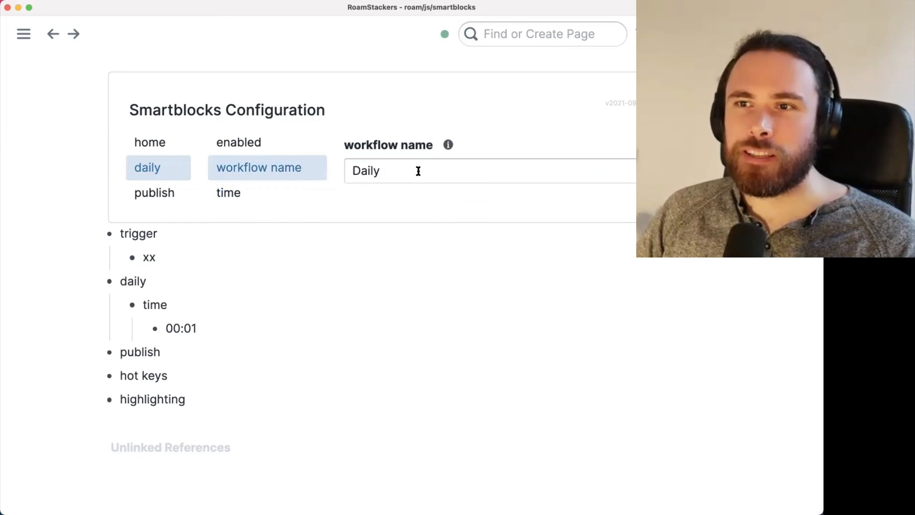
{"action": "left_click", "coordinate": [395, 172]}
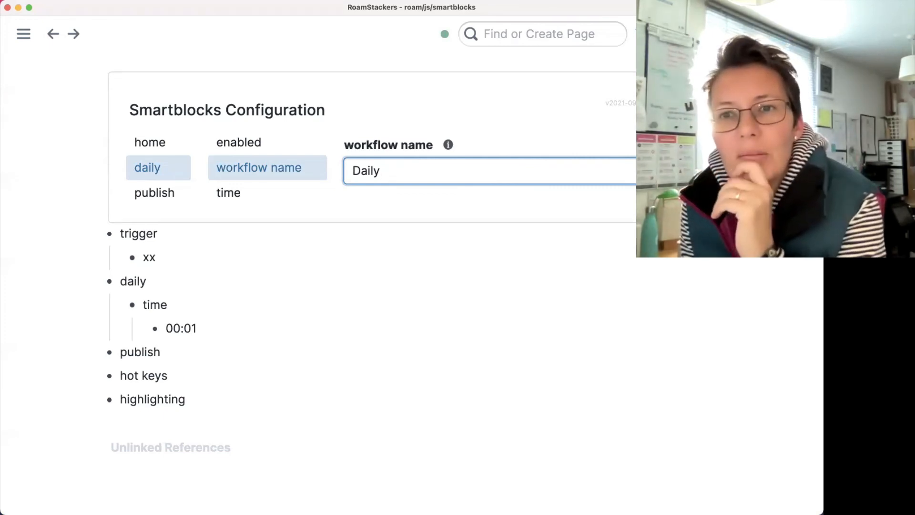
{"action": "left_click", "coordinate": [441, 190]}
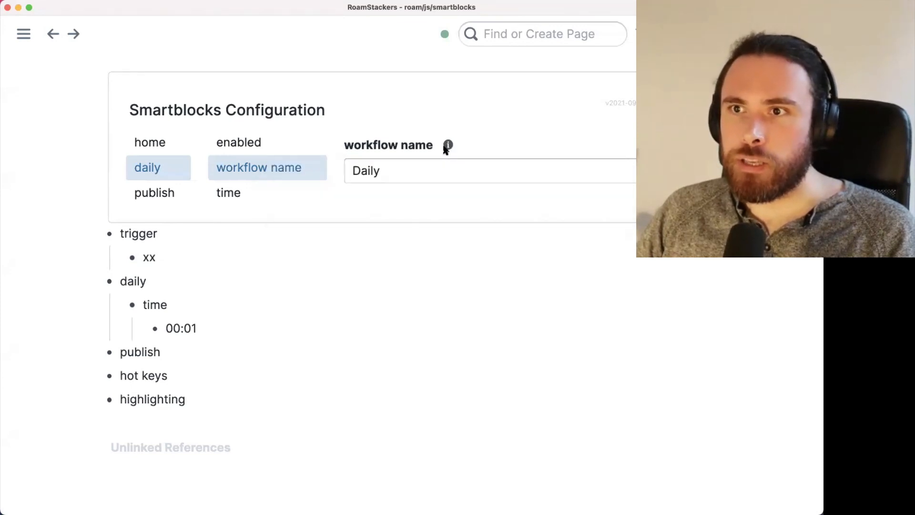
{"action": "mouse_move", "coordinate": [445, 148]}
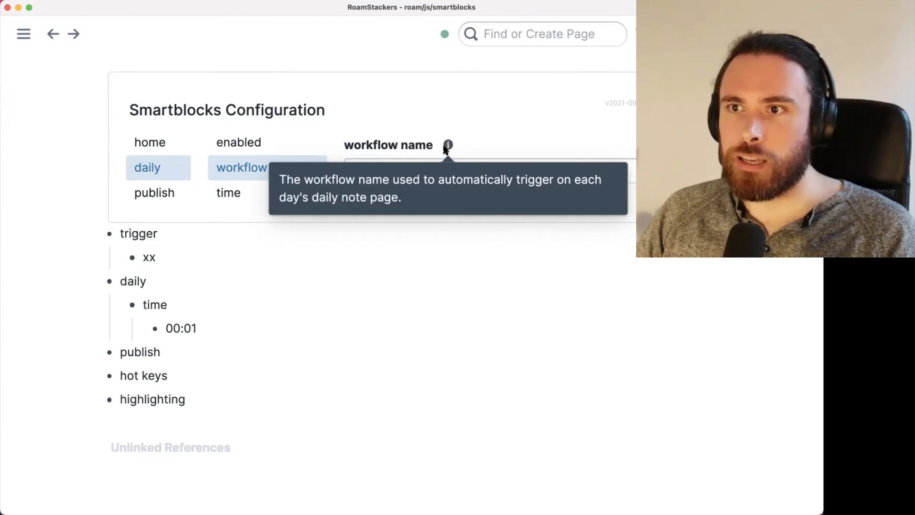
Search for 42SmartBlock, open its references in the sidebar and expand the Daily workflow there.
{"action": "left_click", "coordinate": [557, 30]}
{"action": "type", "text": "42SmartBlocks"}
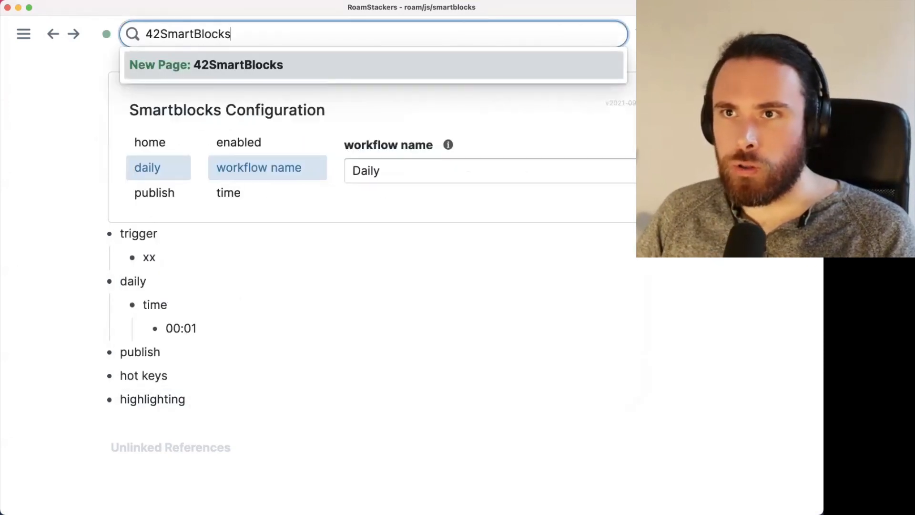
{"action": "key", "text": "BackSpace"}
{"action": "type", "text": "\\"}
{"action": "key", "text": "BackSpace"}
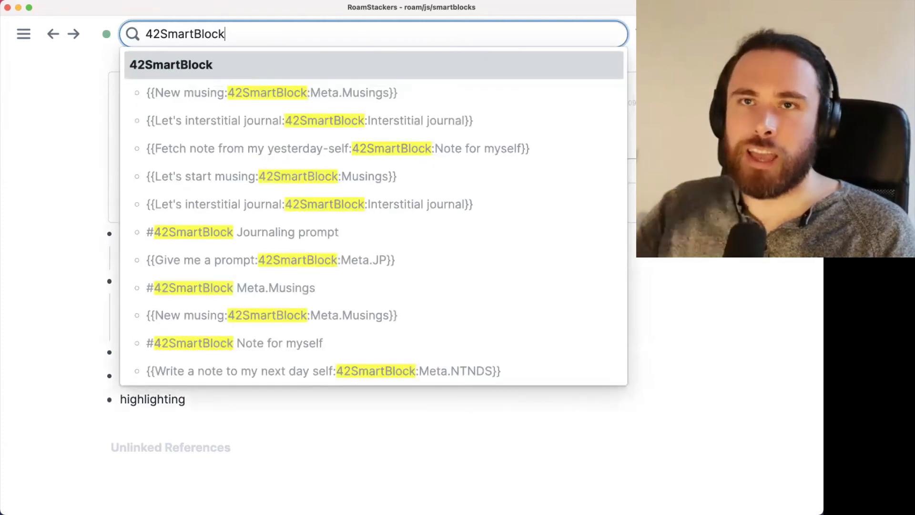
{"action": "key", "text": "shift+Return"}
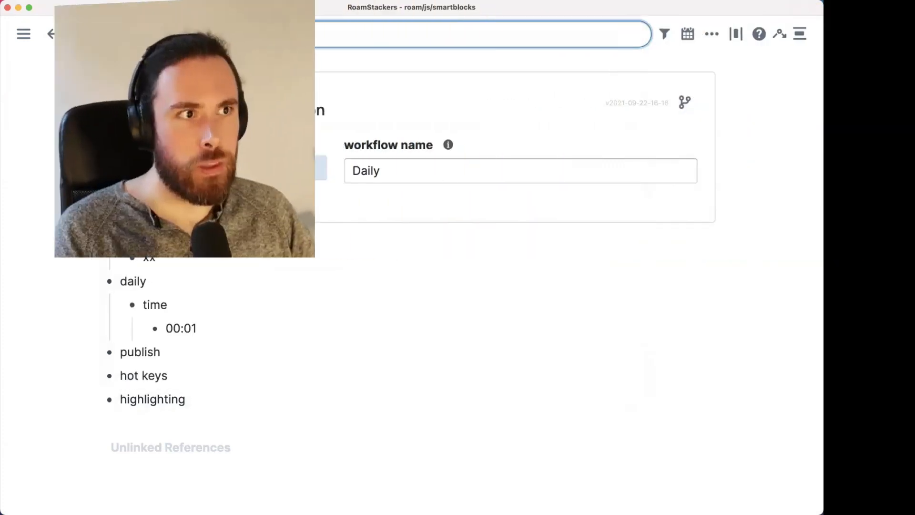
{"action": "scroll", "coordinate": [612, 273], "scroll_direction": "down", "scroll_amount": 2}
{"action": "scroll", "coordinate": [612, 274], "scroll_direction": "up", "scroll_amount": 2}
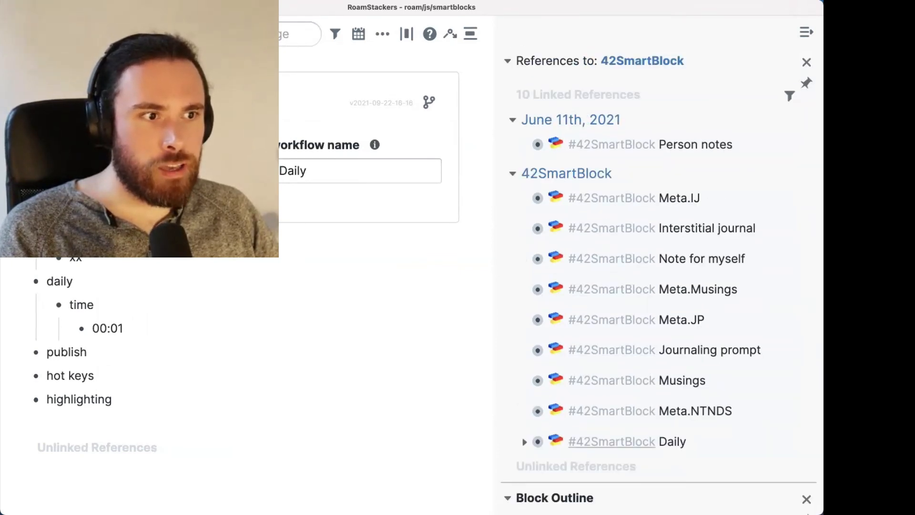
{"action": "left_click", "coordinate": [524, 442]}
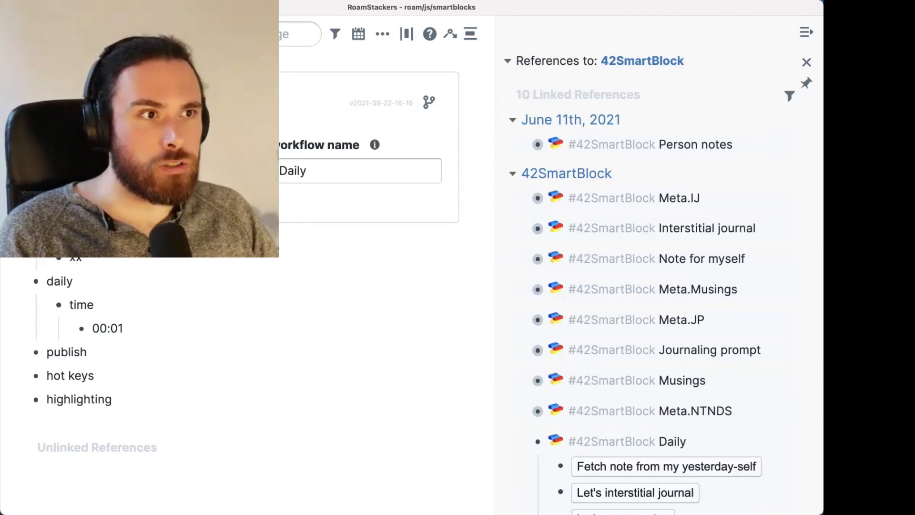
{"action": "scroll", "coordinate": [657, 276], "scroll_direction": "down", "scroll_amount": 2}
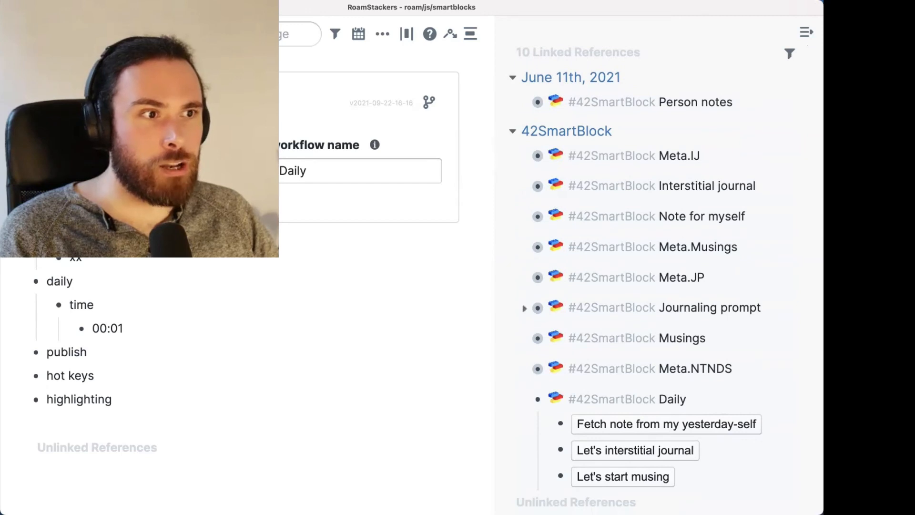
Try "Journaling prompt", copied from the 42SmartBlock references, as the daily workflow name, and undo the change.
{"action": "left_click", "coordinate": [710, 308]}
{"action": "mouse_move", "coordinate": [645, 307]}
{"action": "left_mouse_down"}
{"action": "mouse_move", "coordinate": [736, 307]}
{"action": "mouse_move", "coordinate": [639, 308]}
{"action": "left_mouse_up"}
{"action": "key", "text": "super+c"}
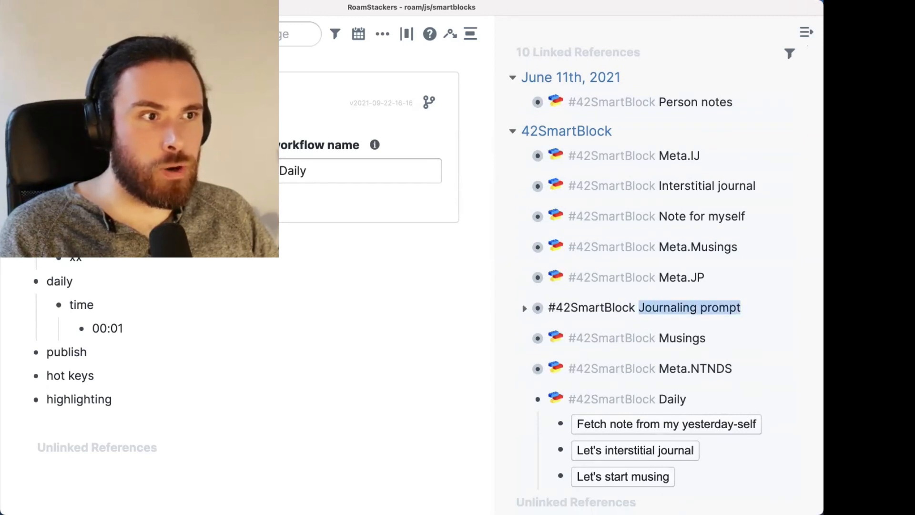
{"action": "left_click", "coordinate": [343, 171]}
{"action": "key", "text": "super+a"}
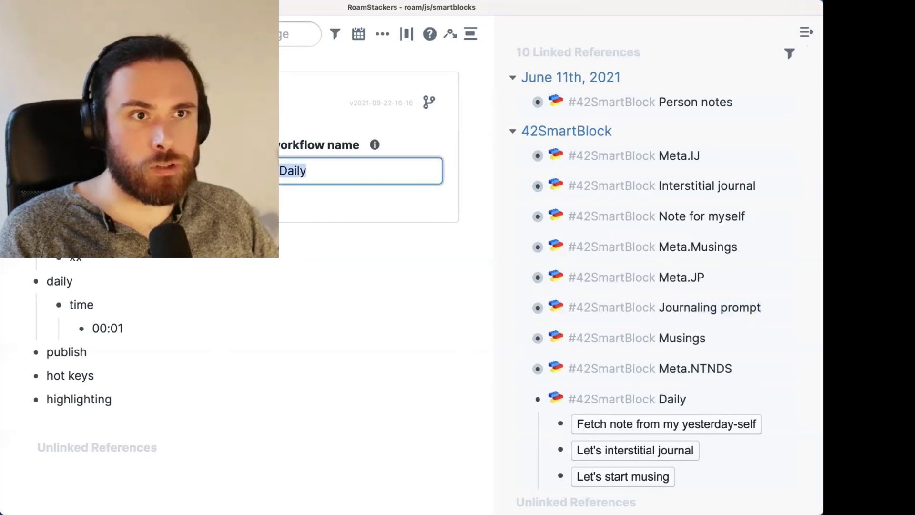
{"action": "key", "text": "super+v"}
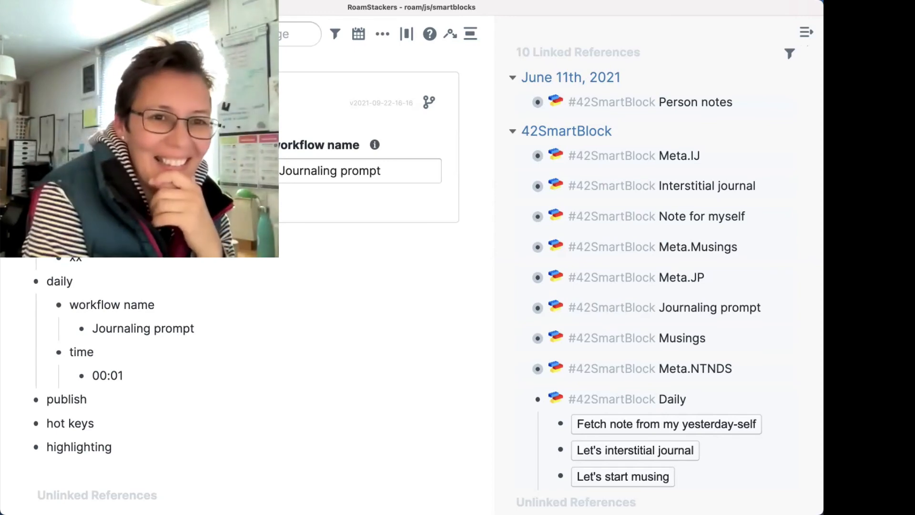
{"action": "key", "text": "super+z"}
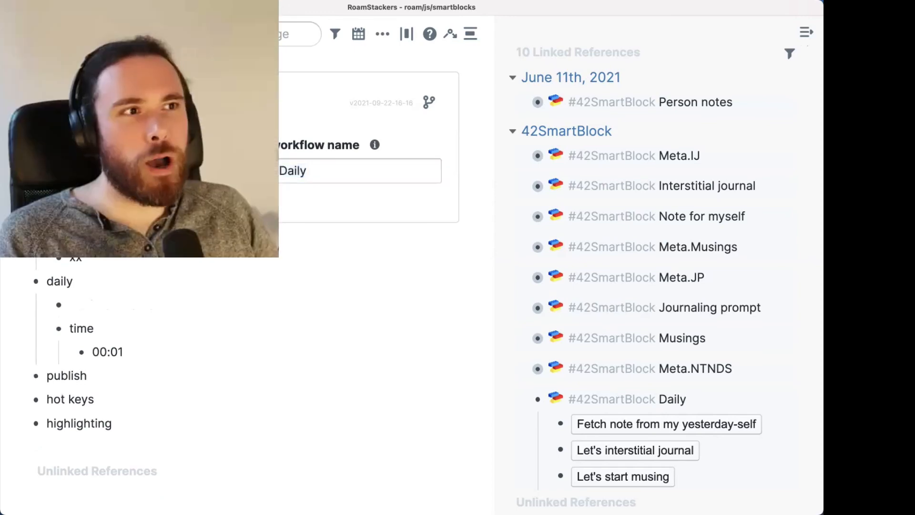